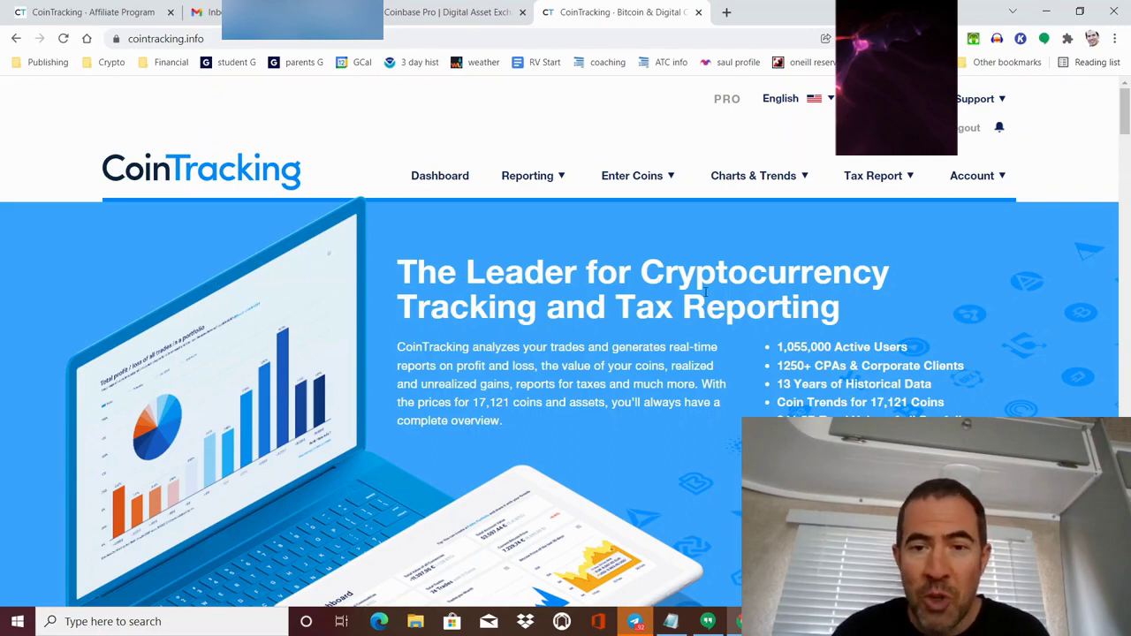
Step: Scroll through the current page, then show the list of available site languages
scroll(684, 305, "down", 1)
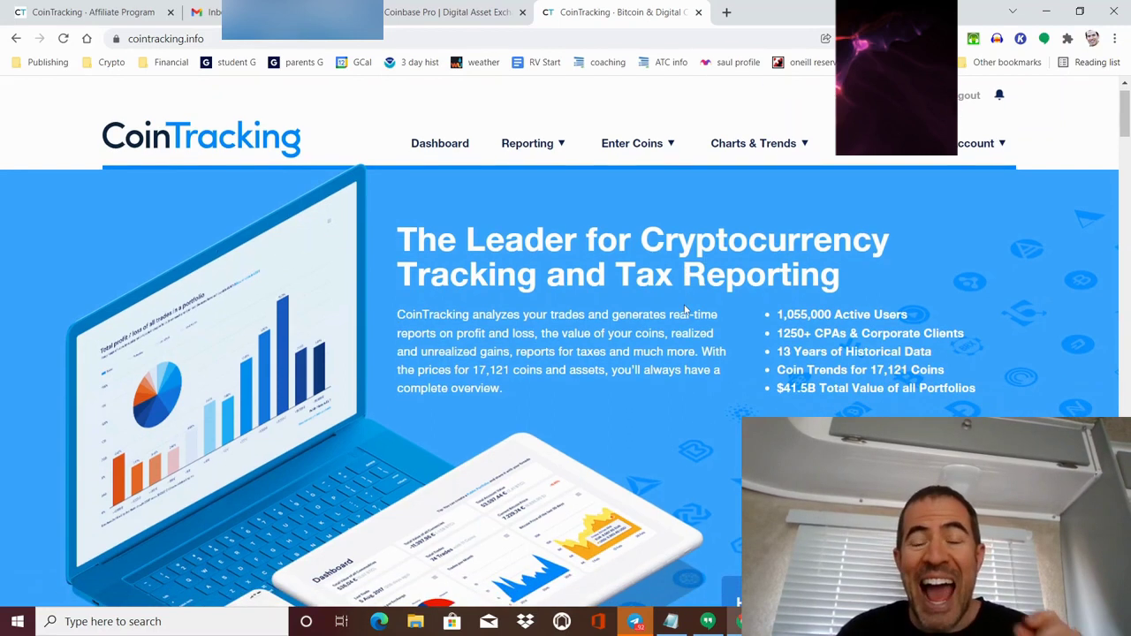
scroll(684, 309, "down", 1)
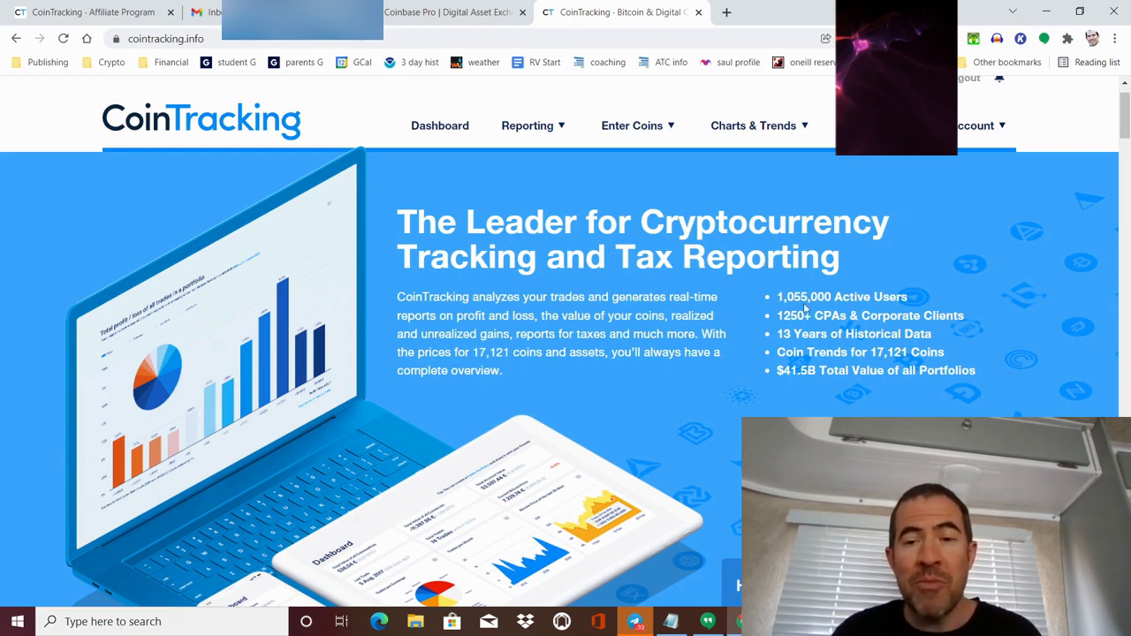
scroll(805, 307, "down", 1)
scroll(805, 308, "up", 1)
scroll(806, 308, "up", 1)
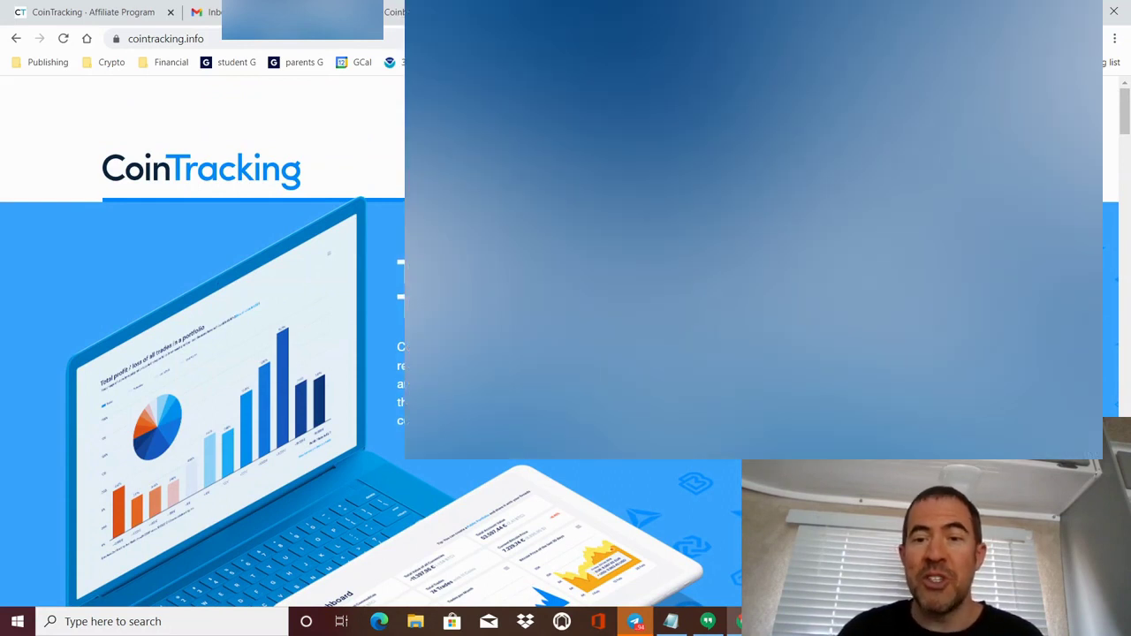
scroll(819, 378, "down", 4)
scroll(820, 378, "down", 14)
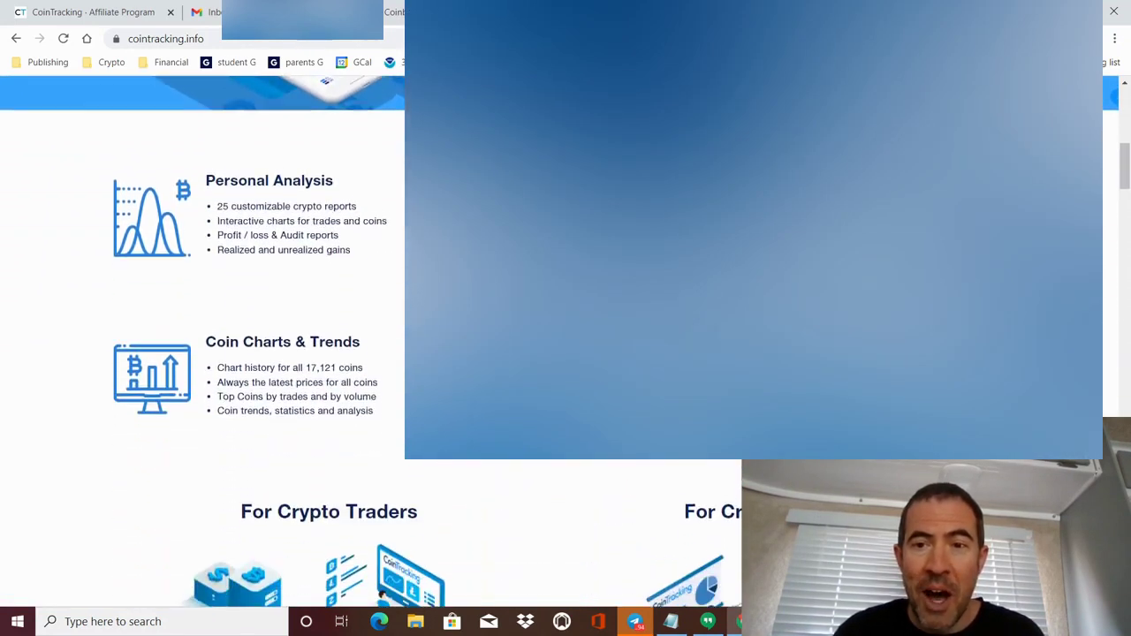
scroll(820, 378, "down", 5)
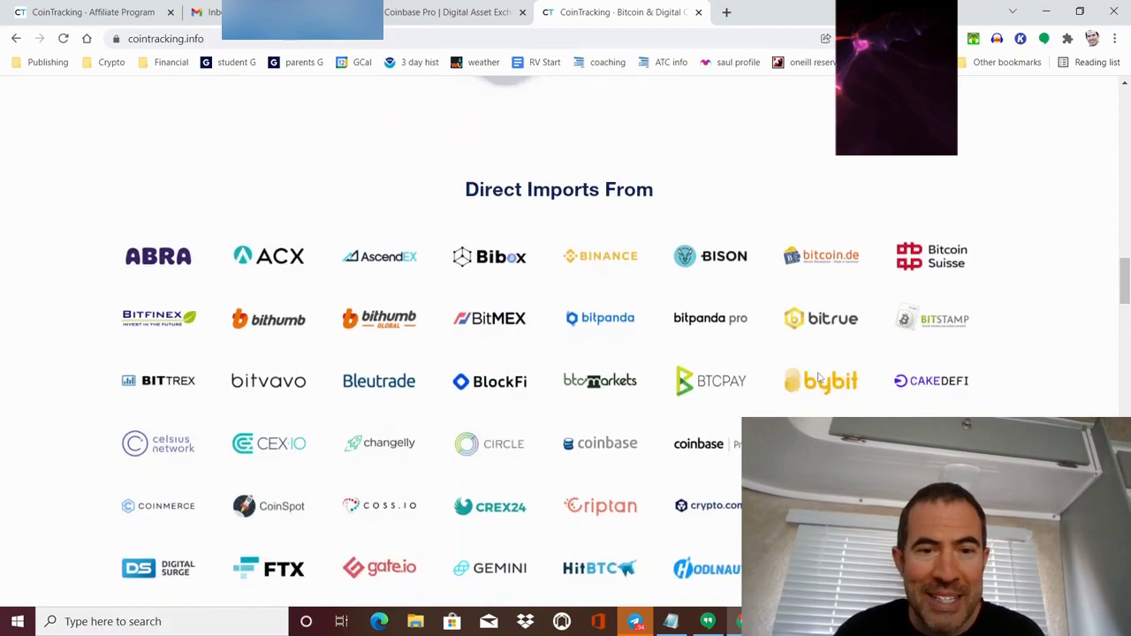
scroll(819, 378, "up", 2)
scroll(818, 378, "down", 1)
scroll(818, 378, "down", 10)
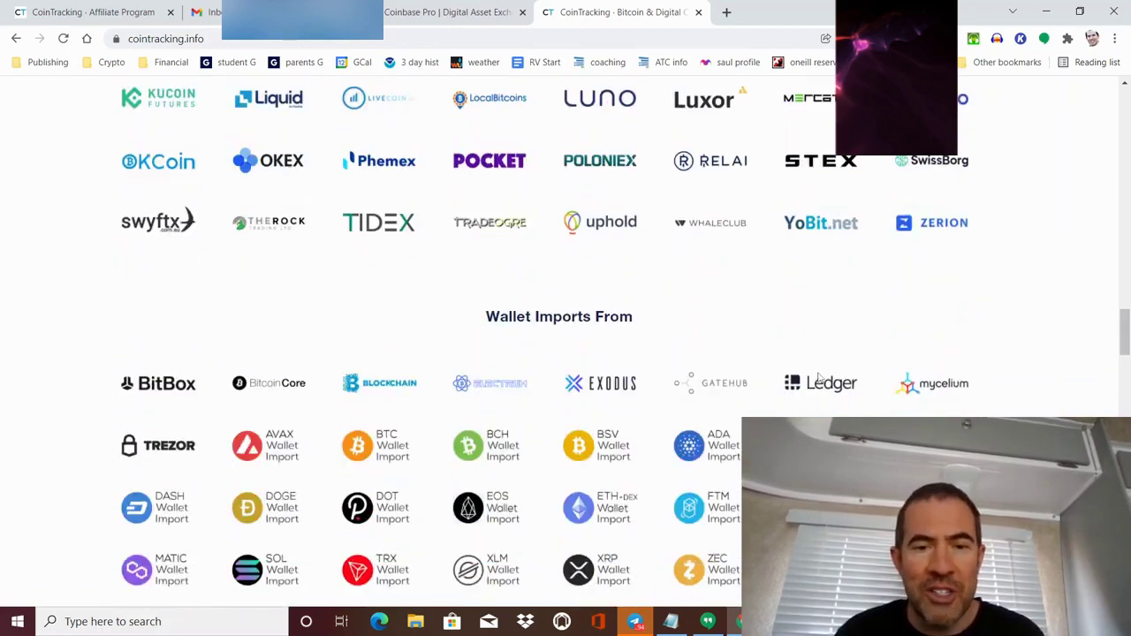
scroll(818, 378, "down", 11)
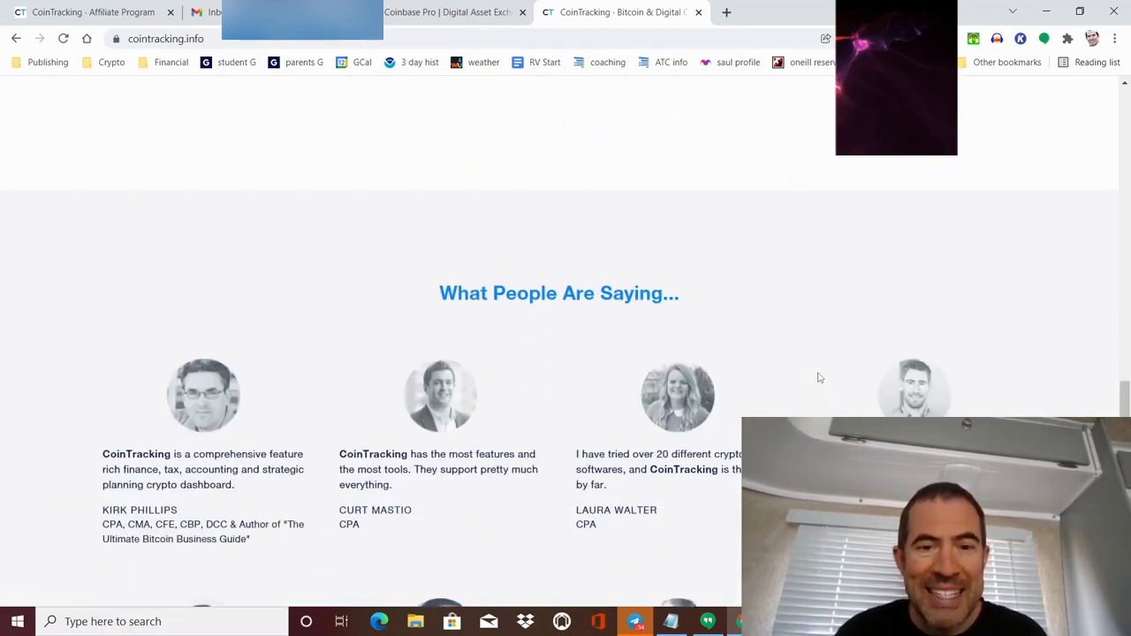
scroll(818, 374, "down", 11)
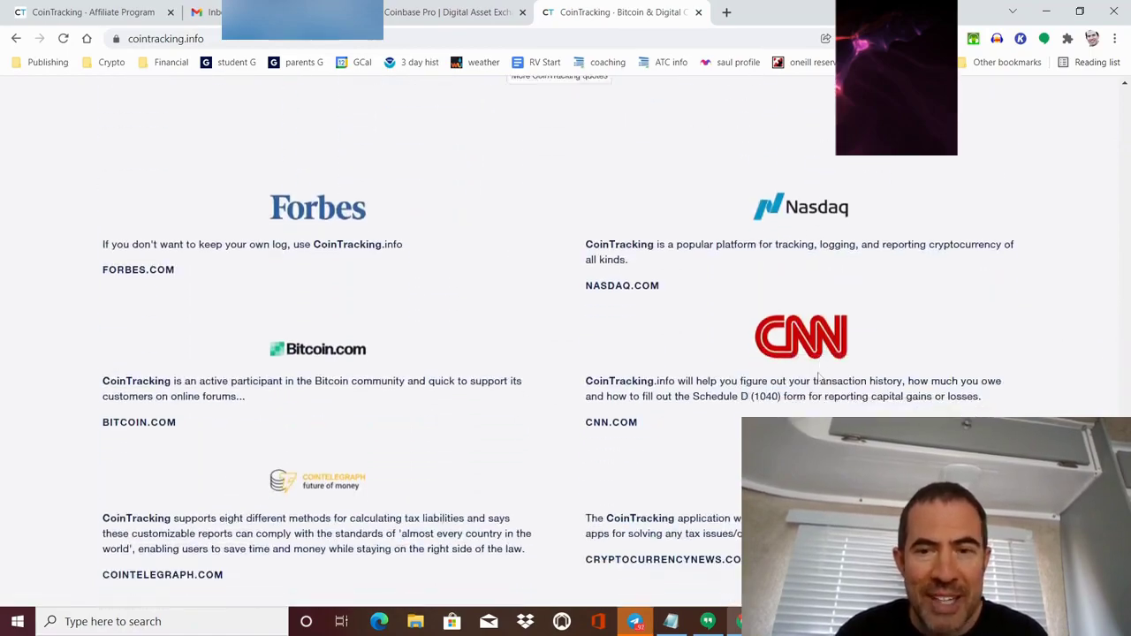
scroll(818, 376, "down", 7)
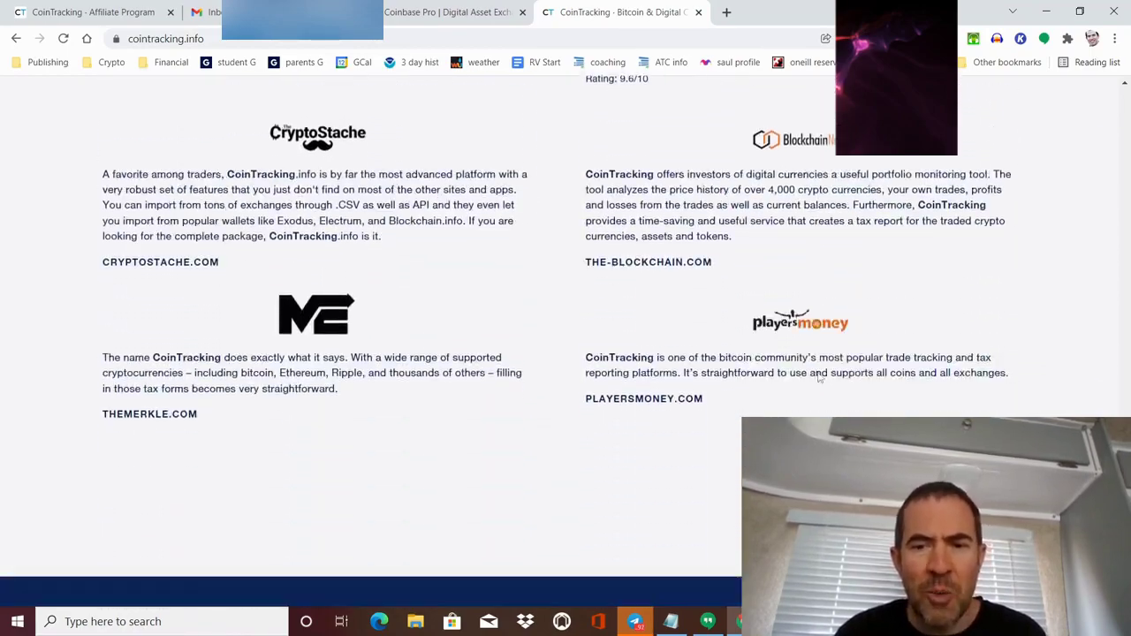
scroll(818, 378, "up", 20)
scroll(818, 378, "up", 20)
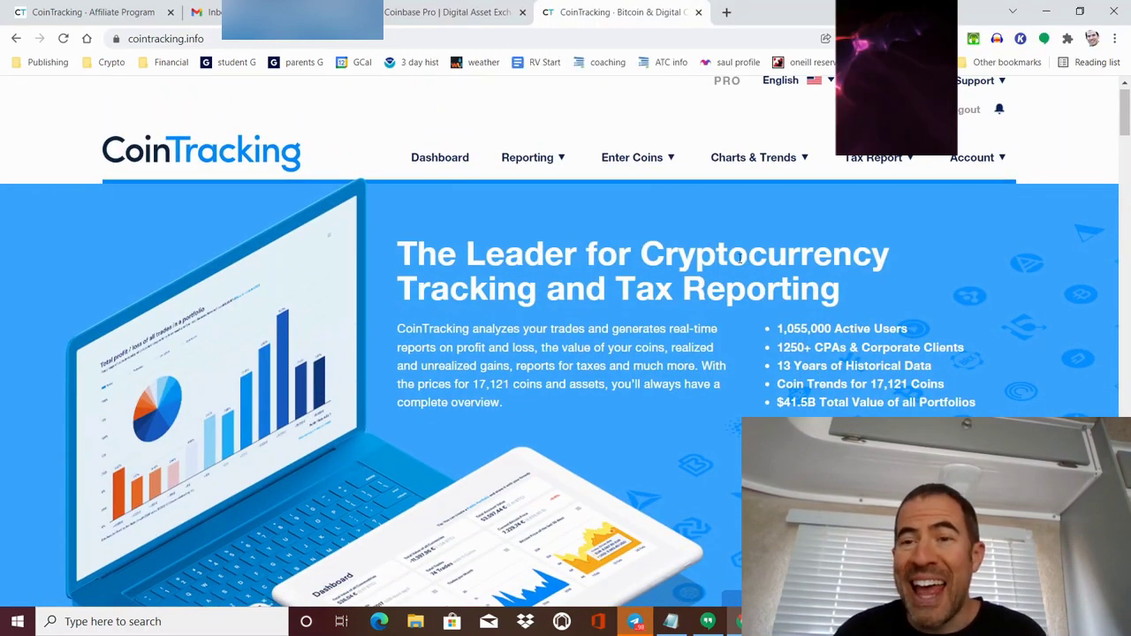
scroll(702, 281, "up", 1)
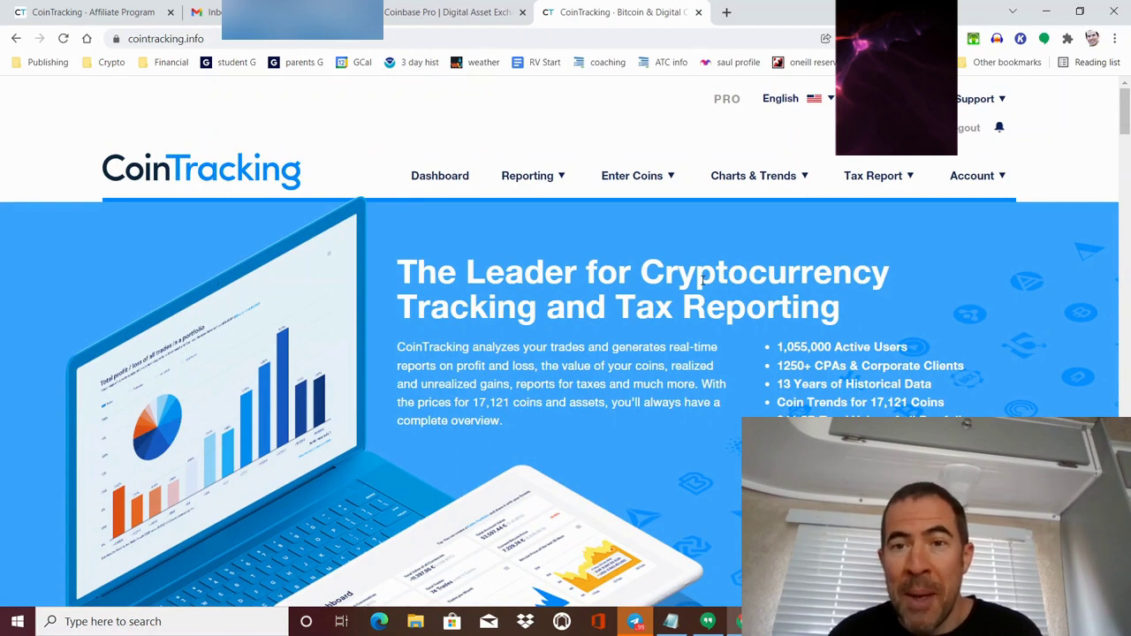
left_click(820, 103)
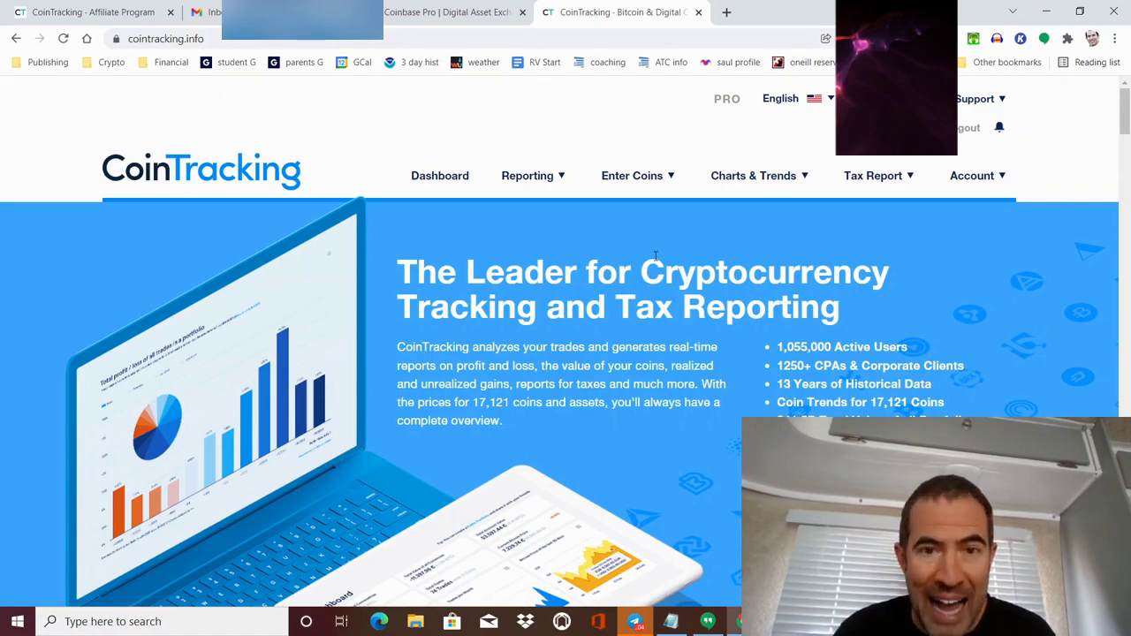
Step: Go to Enter Coins > Exchange Imports (API) > Coinbase Pro
mouse_move(565, 177)
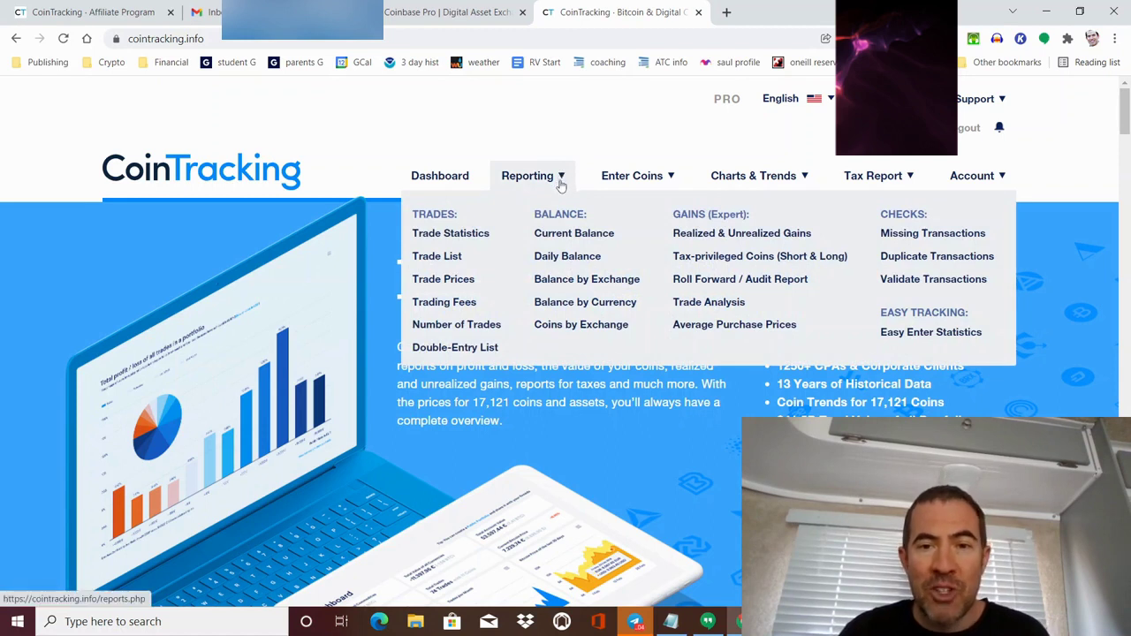
mouse_move(629, 194)
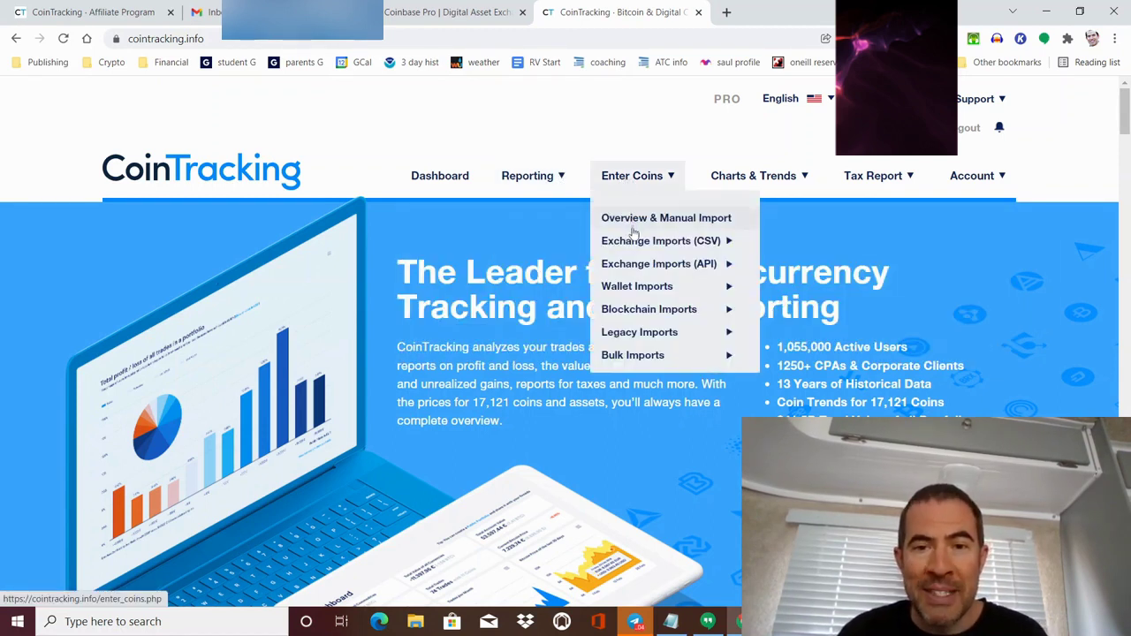
mouse_move(634, 247)
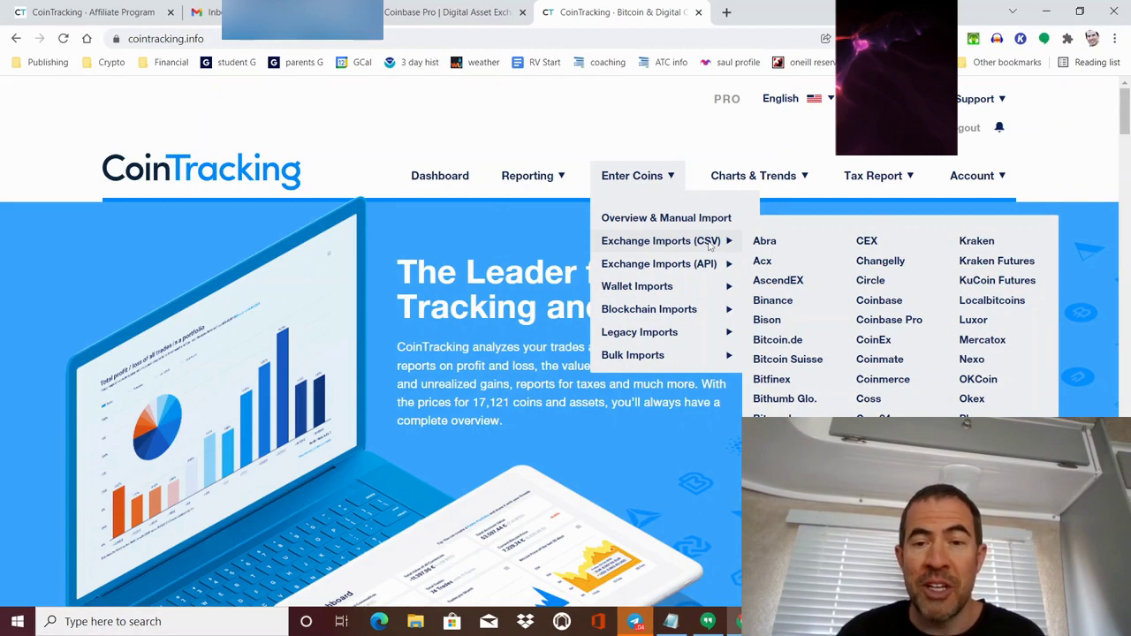
mouse_move(697, 266)
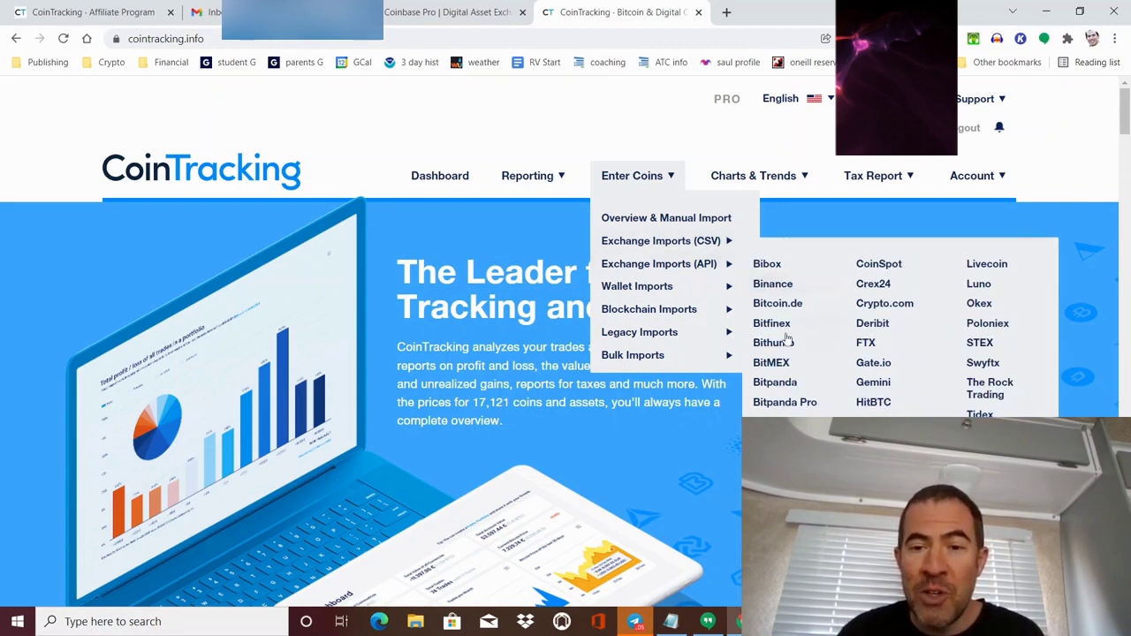
scroll(781, 412, "down", 1)
scroll(781, 412, "down", 1)
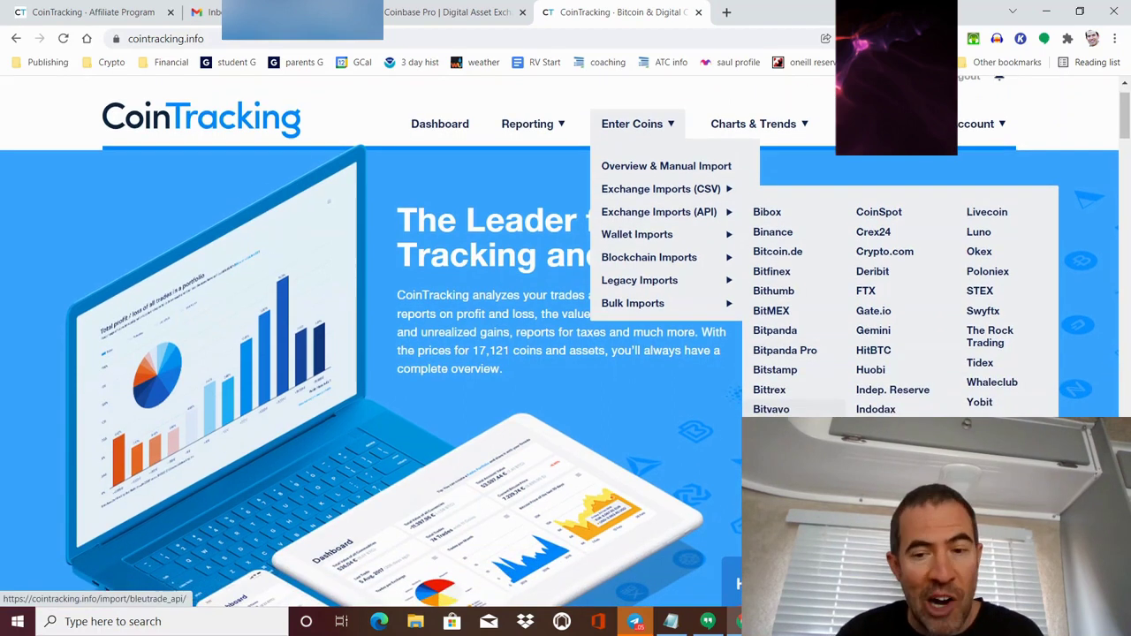
left_click(769, 488)
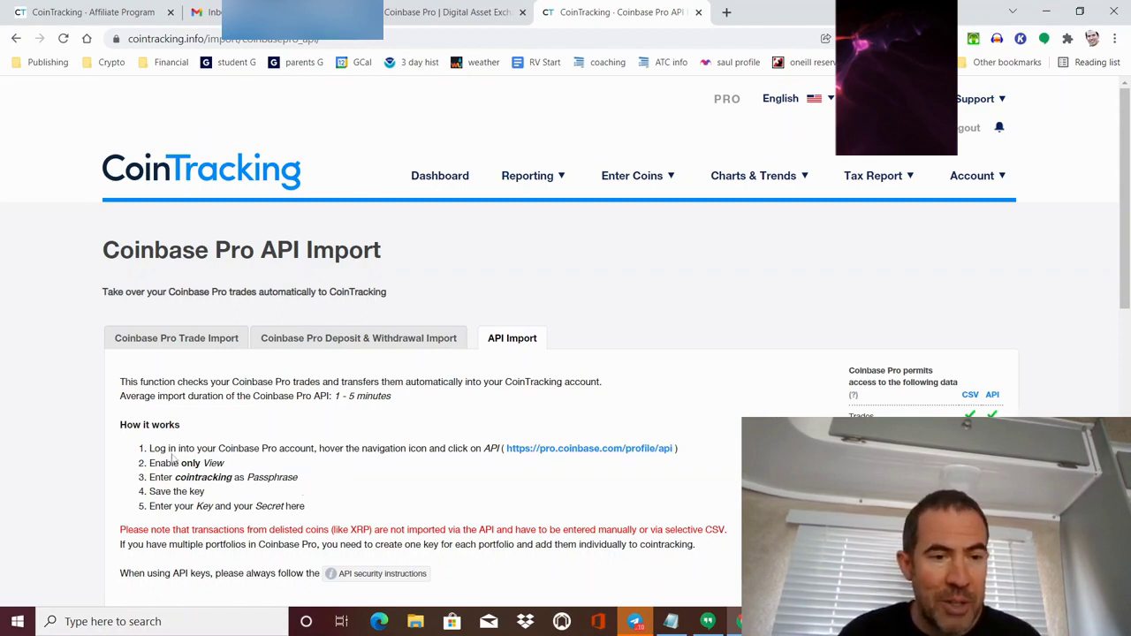
left_click_drag(151, 446, 695, 454)
left_click(271, 470)
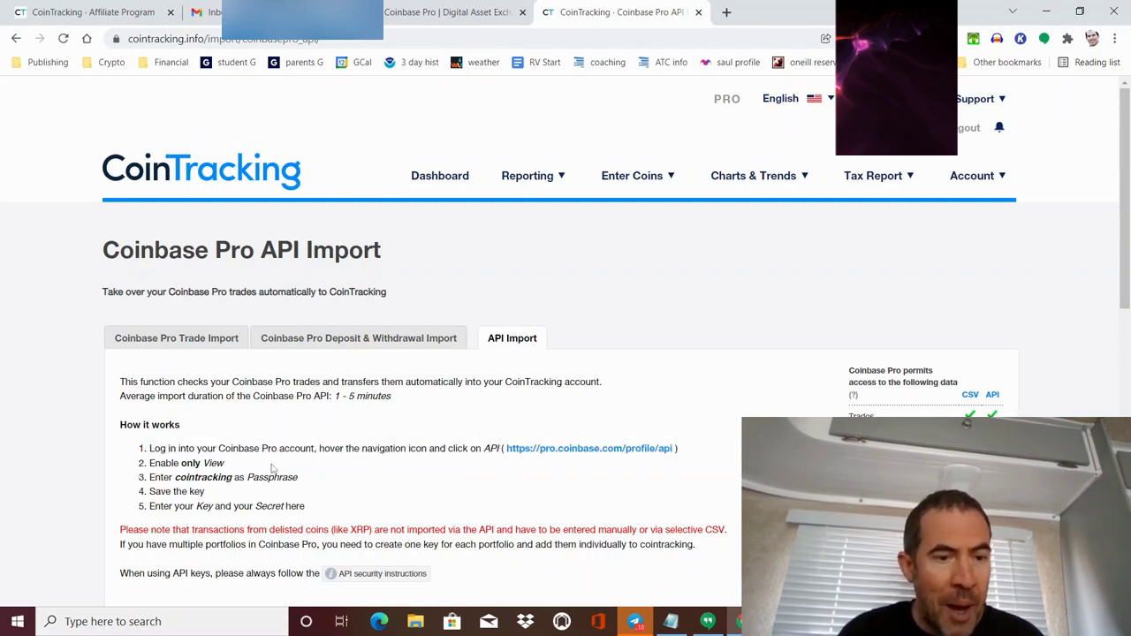
left_click_drag(149, 463, 226, 465)
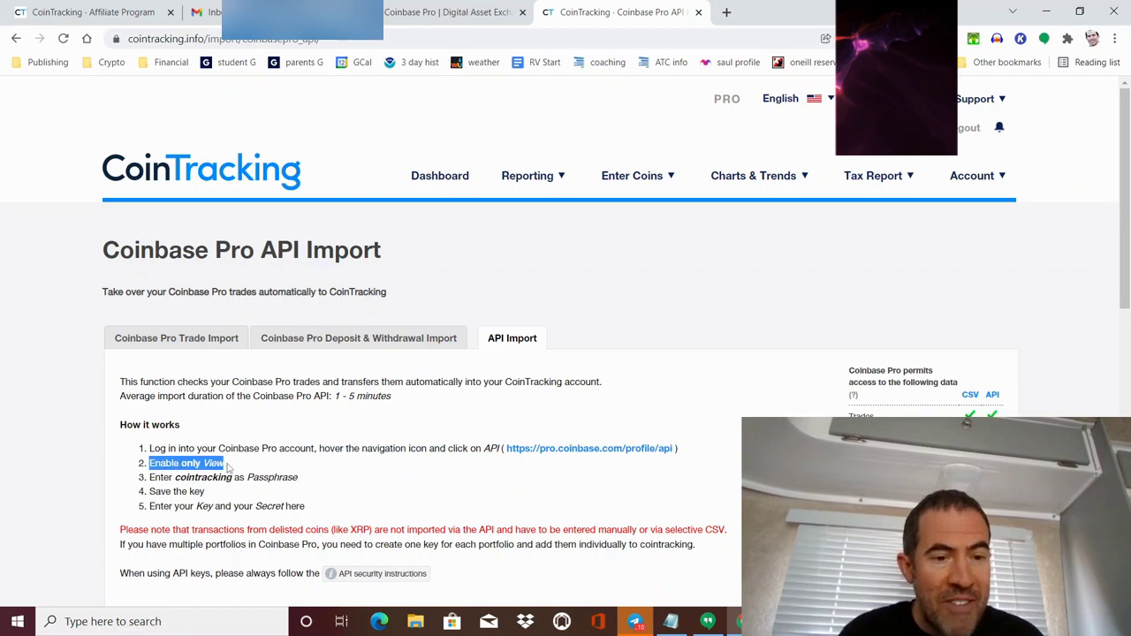
left_click(228, 468)
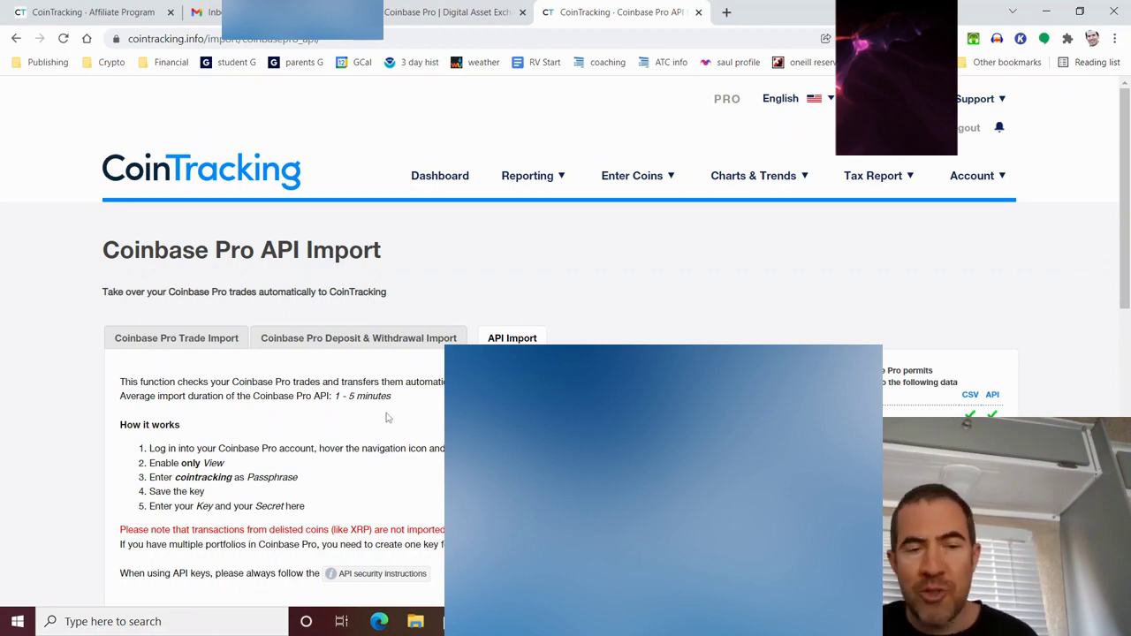
scroll(386, 417, "down", 2)
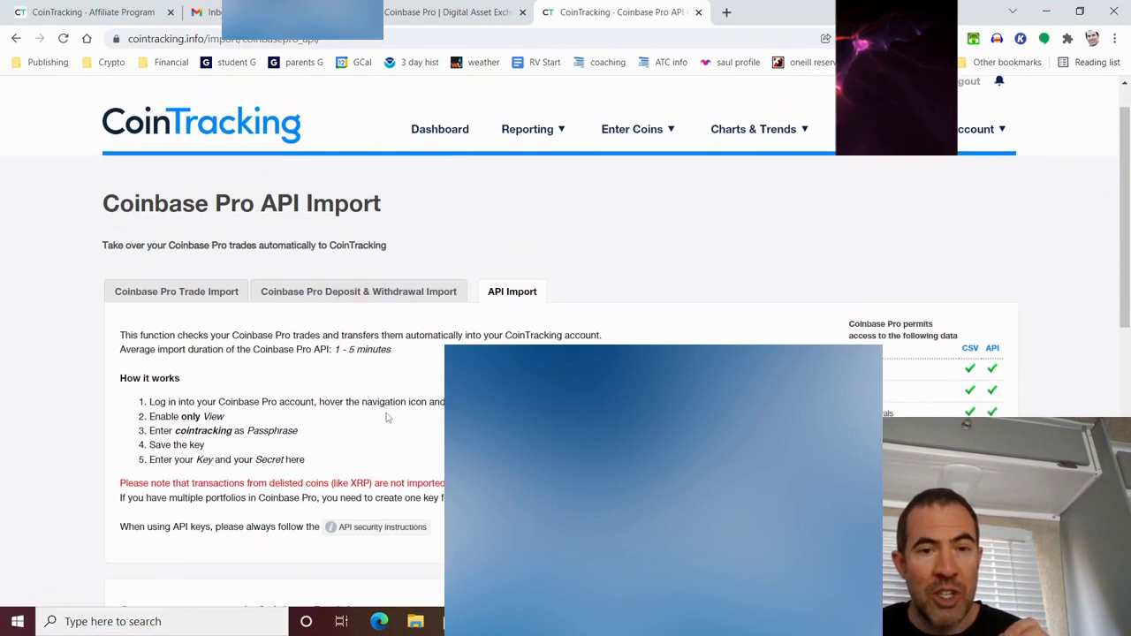
scroll(386, 417, "down", 2)
scroll(390, 394, "down", 2)
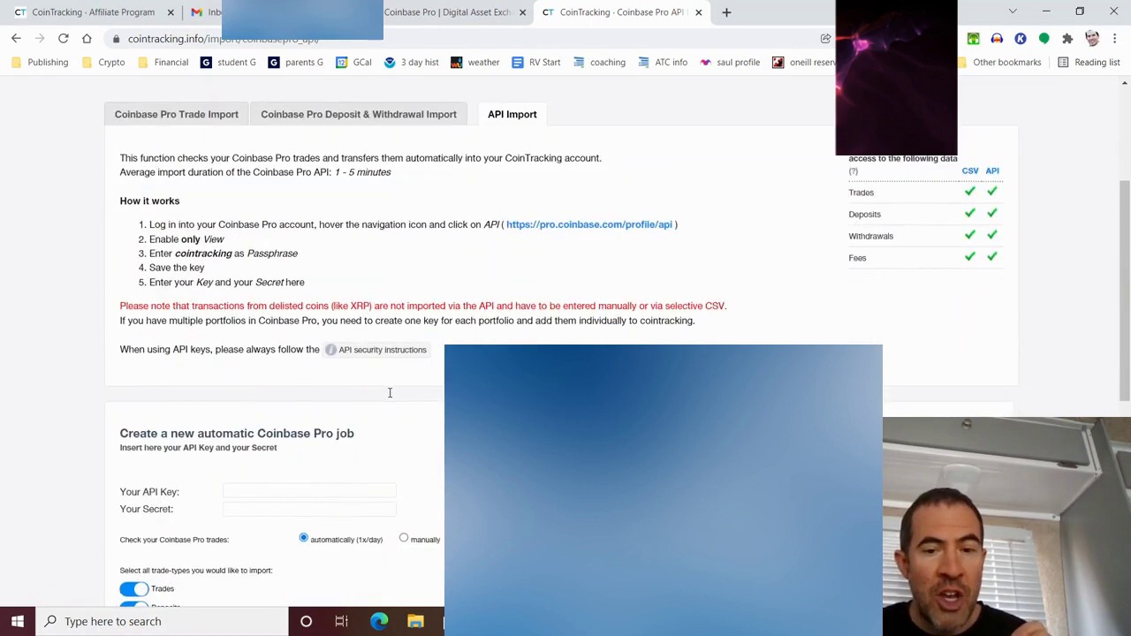
scroll(389, 394, "up", 4)
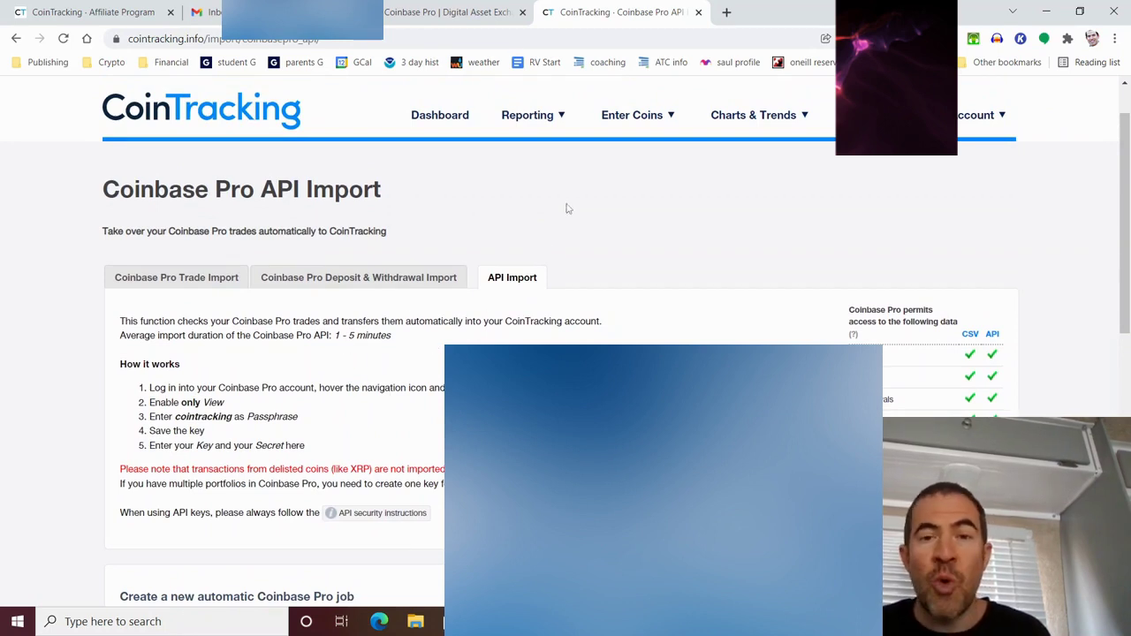
Step: Browse the Enter Coins menu toward Blockchain Imports > Binance Smart Chain (BSC)
mouse_move(530, 118)
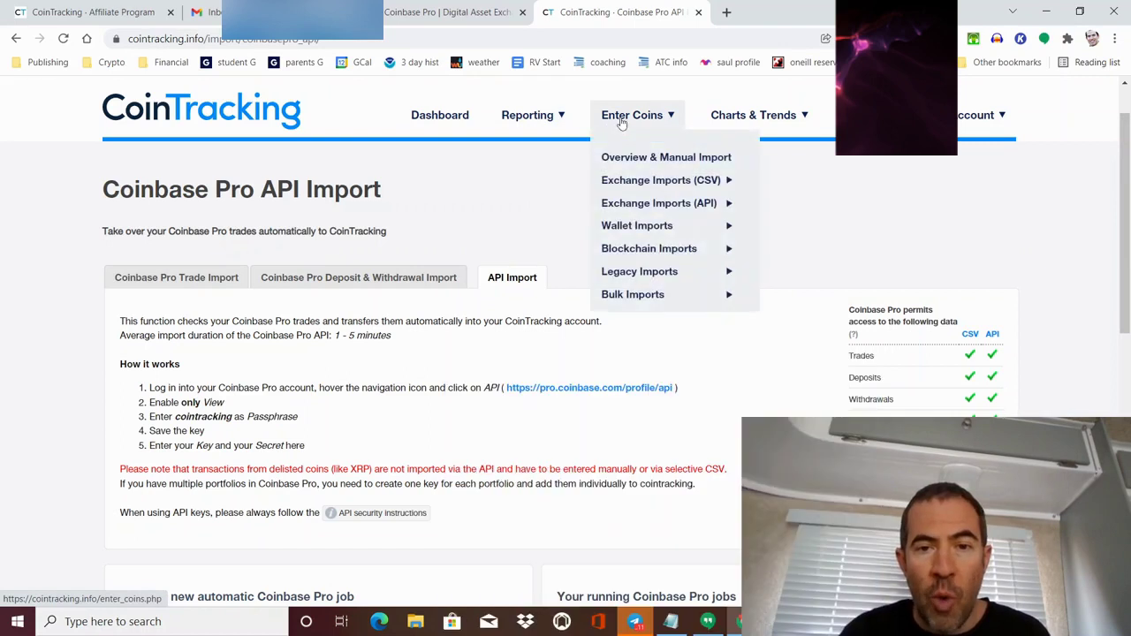
mouse_move(642, 254)
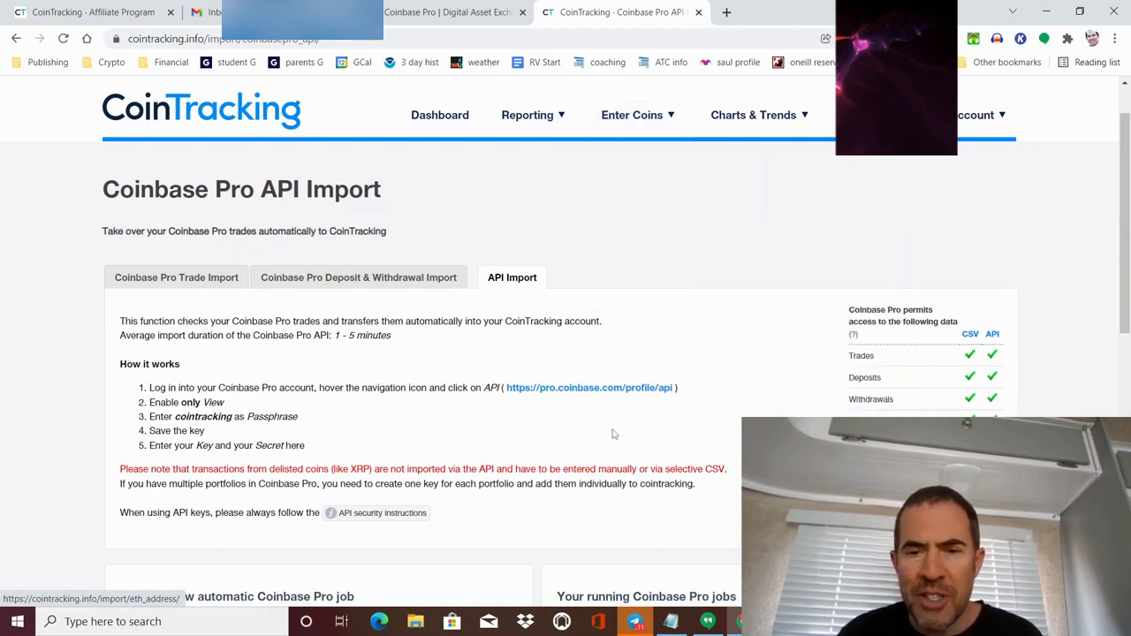
scroll(694, 170, "down", 2)
scroll(695, 170, "up", 2)
mouse_move(722, 128)
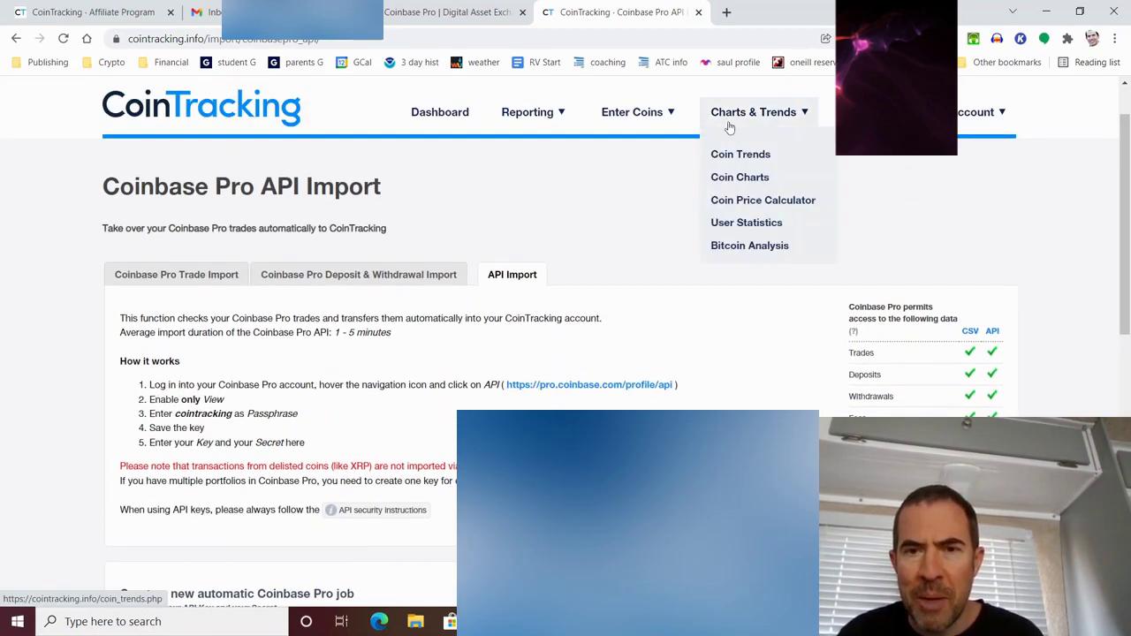
mouse_move(530, 121)
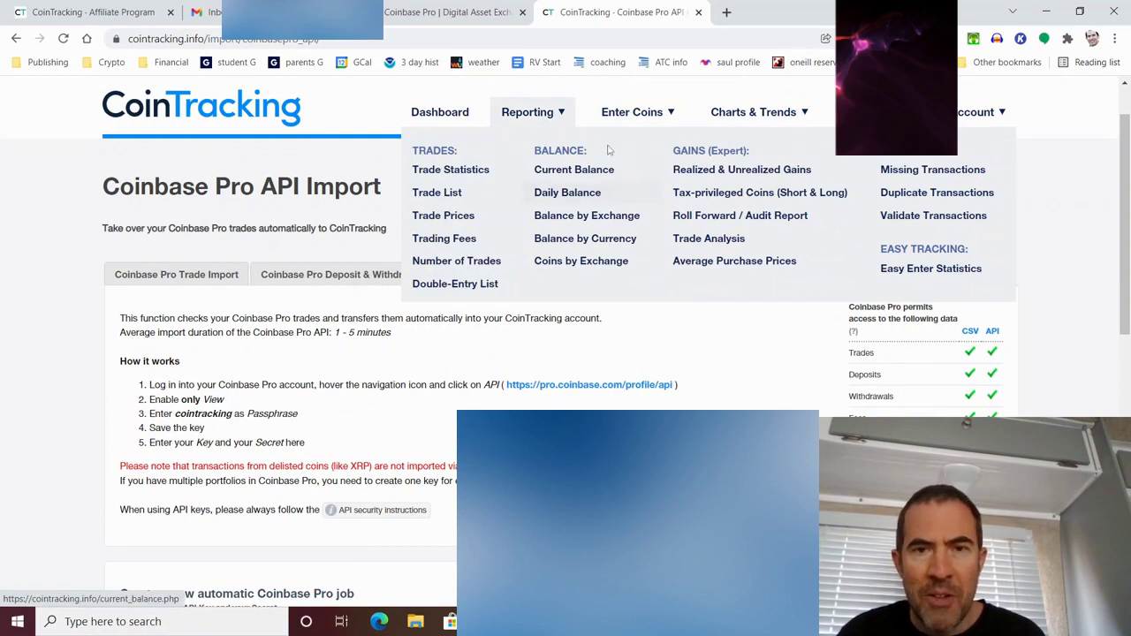
mouse_move(646, 121)
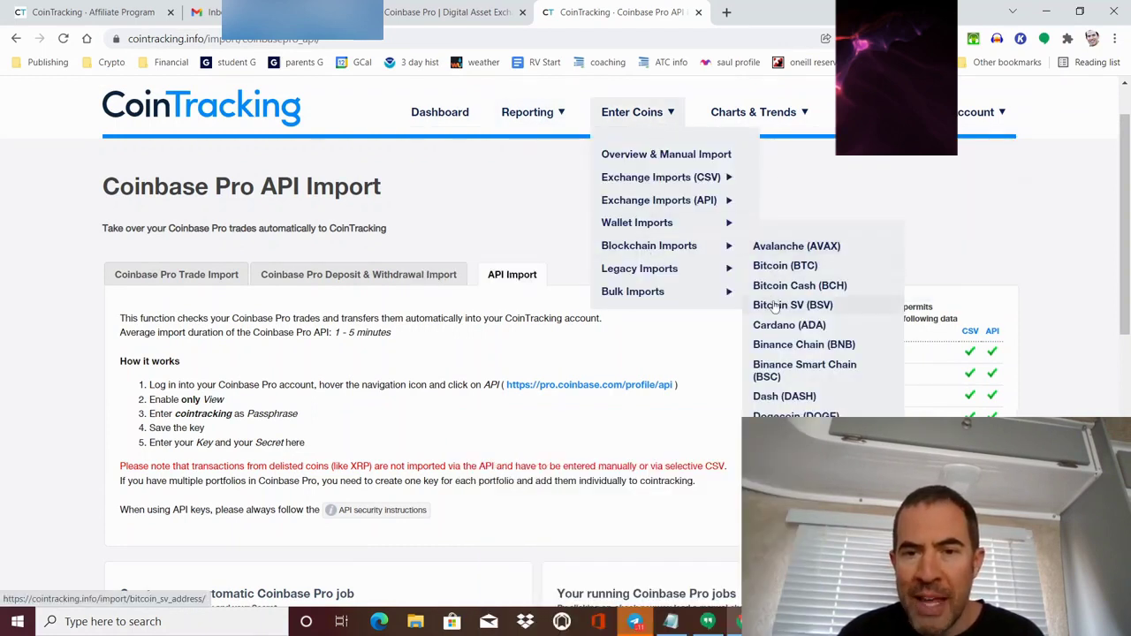
left_click(777, 371)
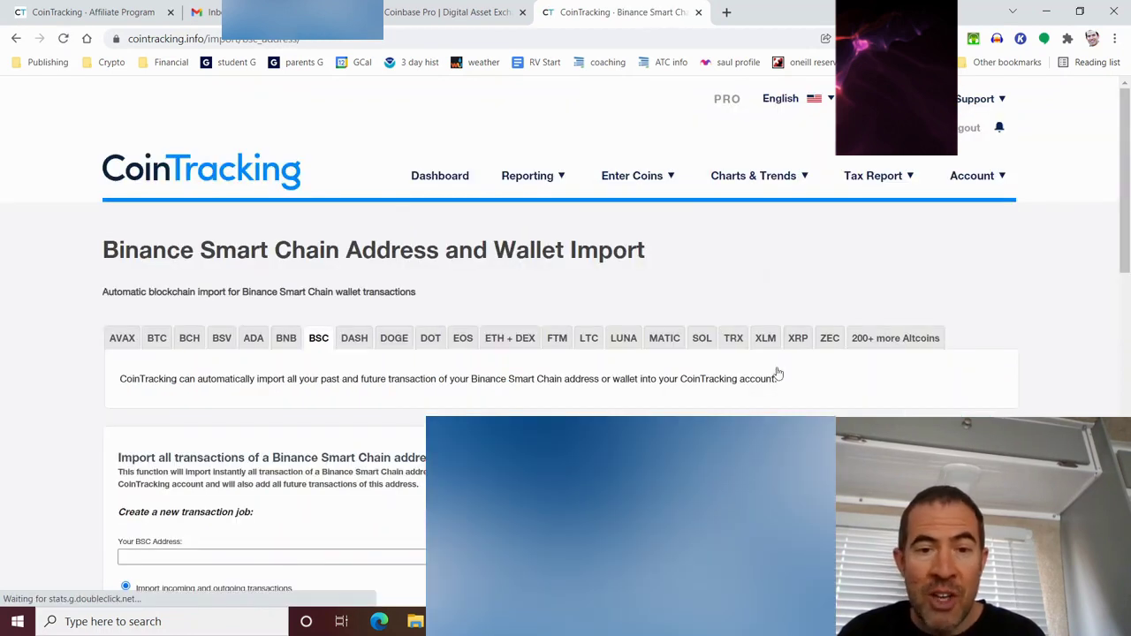
scroll(491, 412, "down", 1)
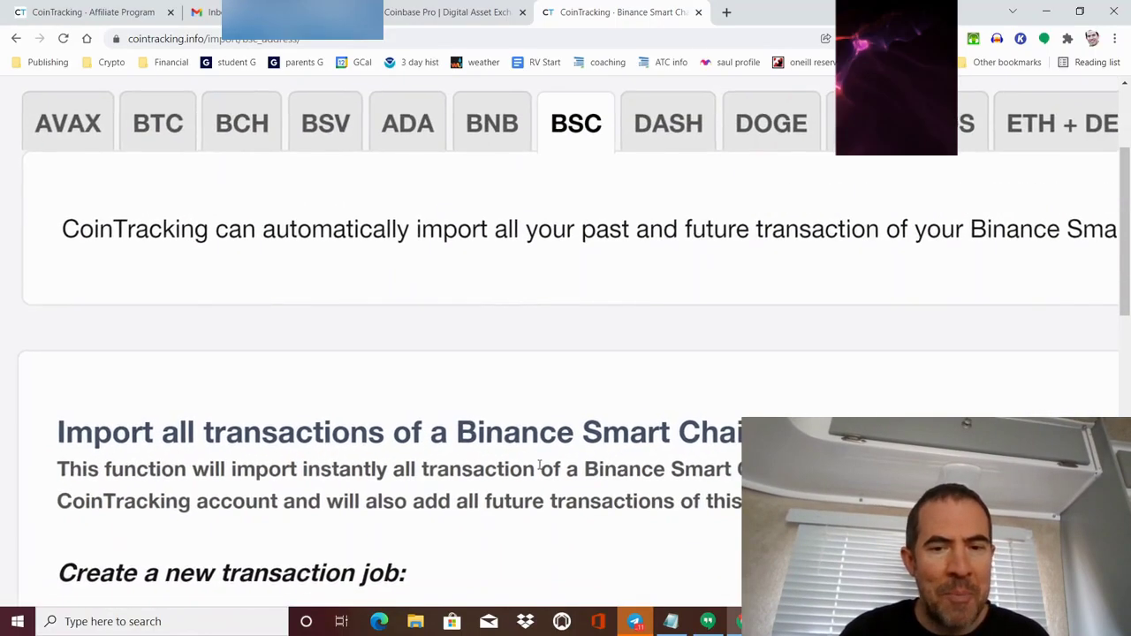
scroll(539, 466, "down", 2)
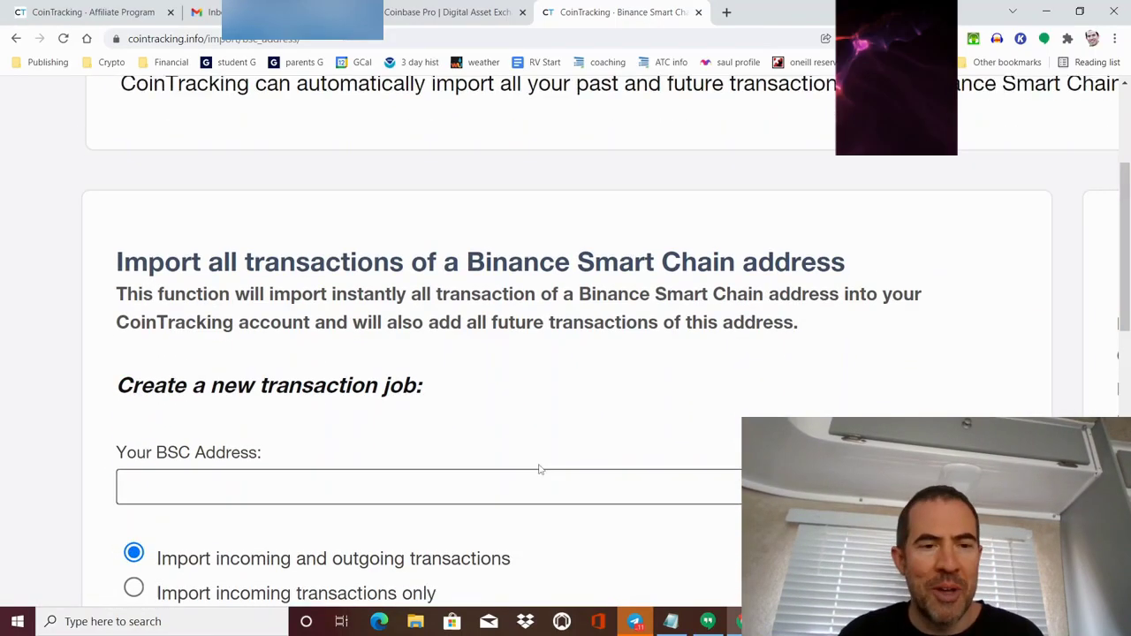
scroll(539, 464, "down", 2)
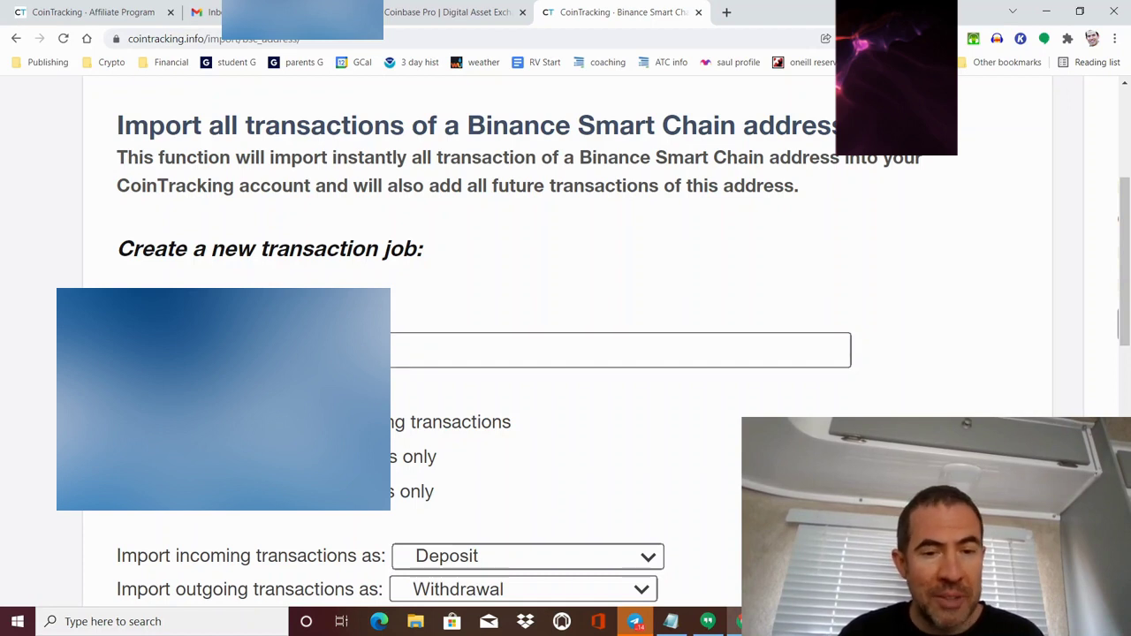
scroll(73, 435, "down", 2)
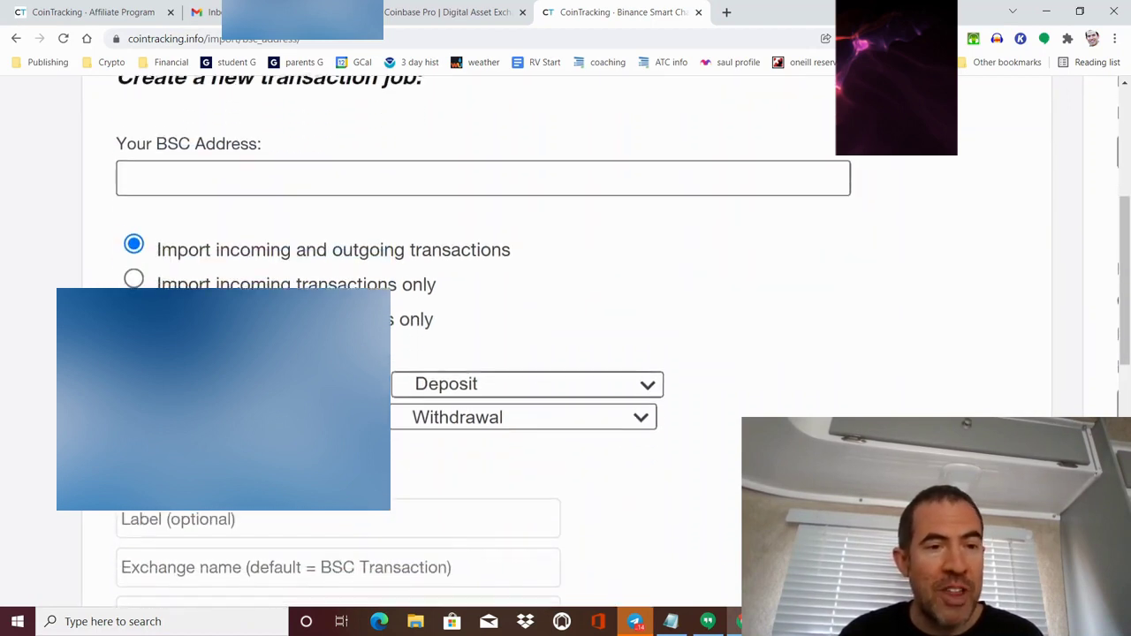
scroll(73, 434, "down", 1)
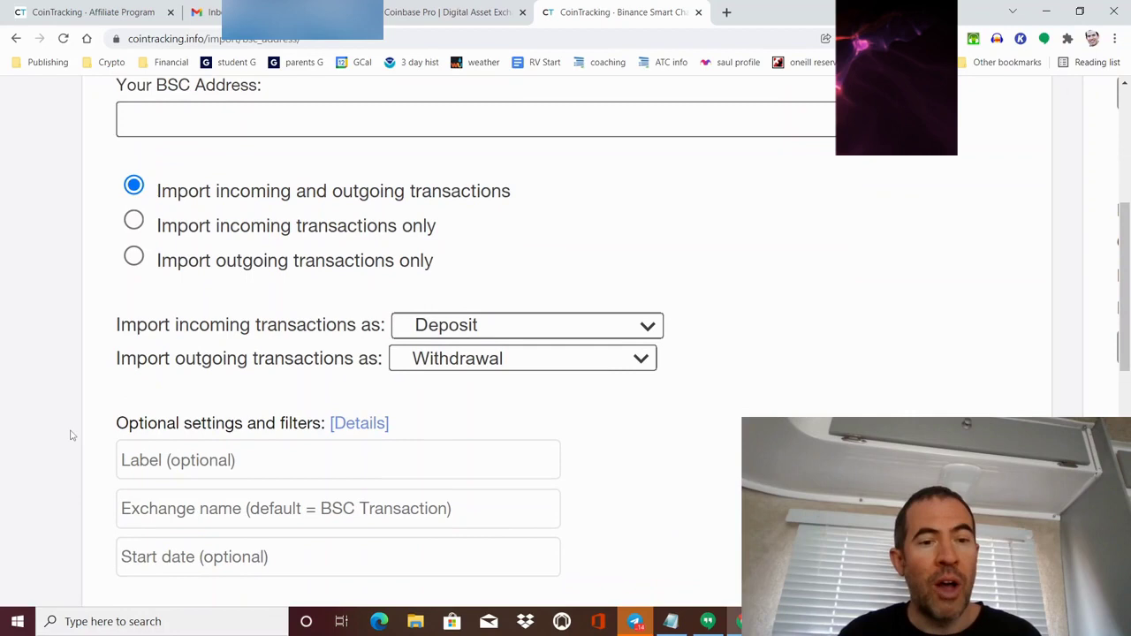
scroll(73, 435, "down", 1)
scroll(73, 435, "up", 1)
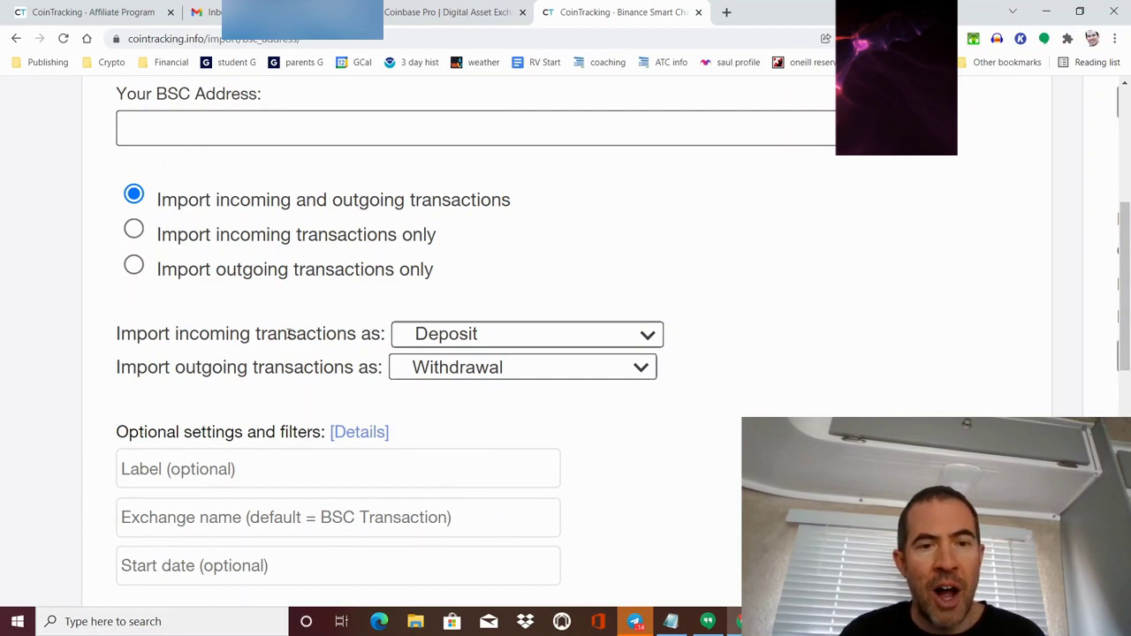
scroll(248, 414, "down", 2)
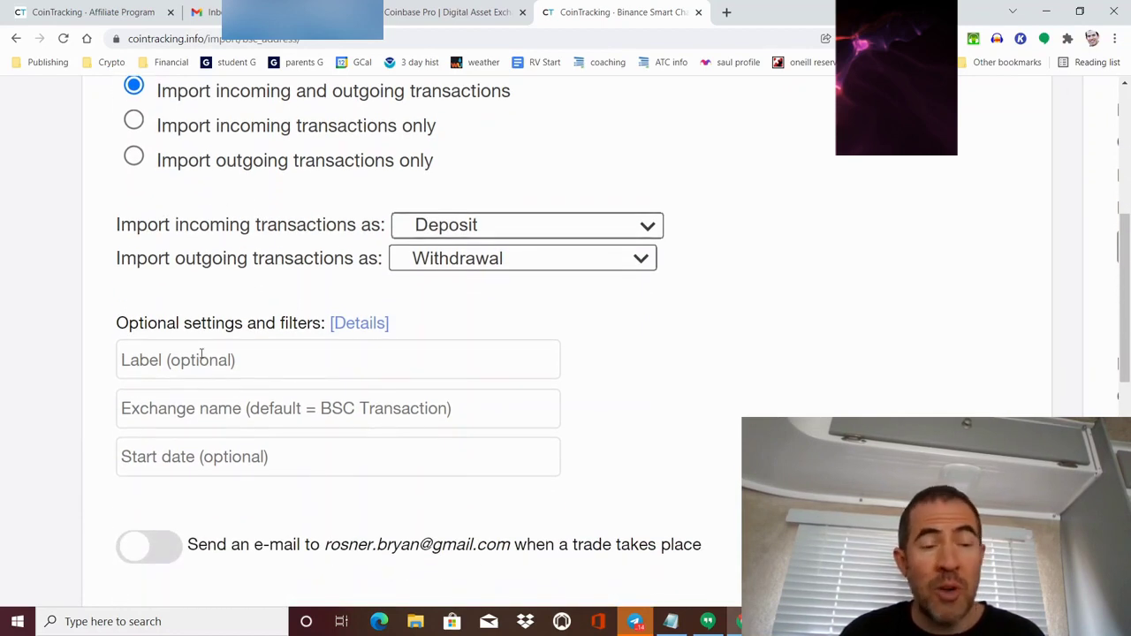
left_click(202, 354)
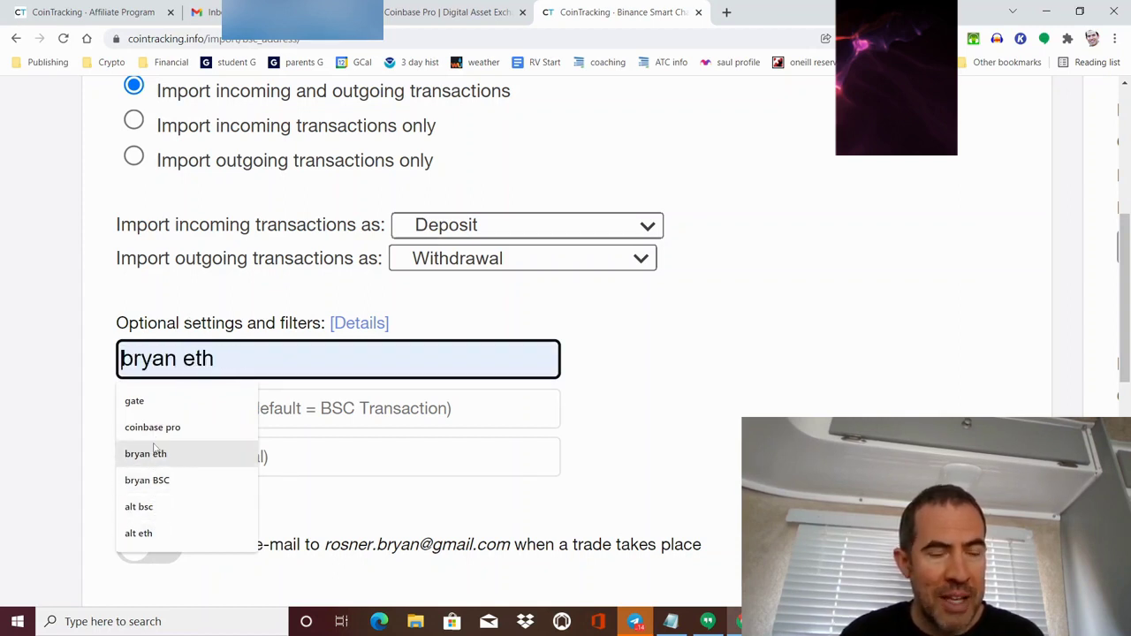
left_click(169, 333)
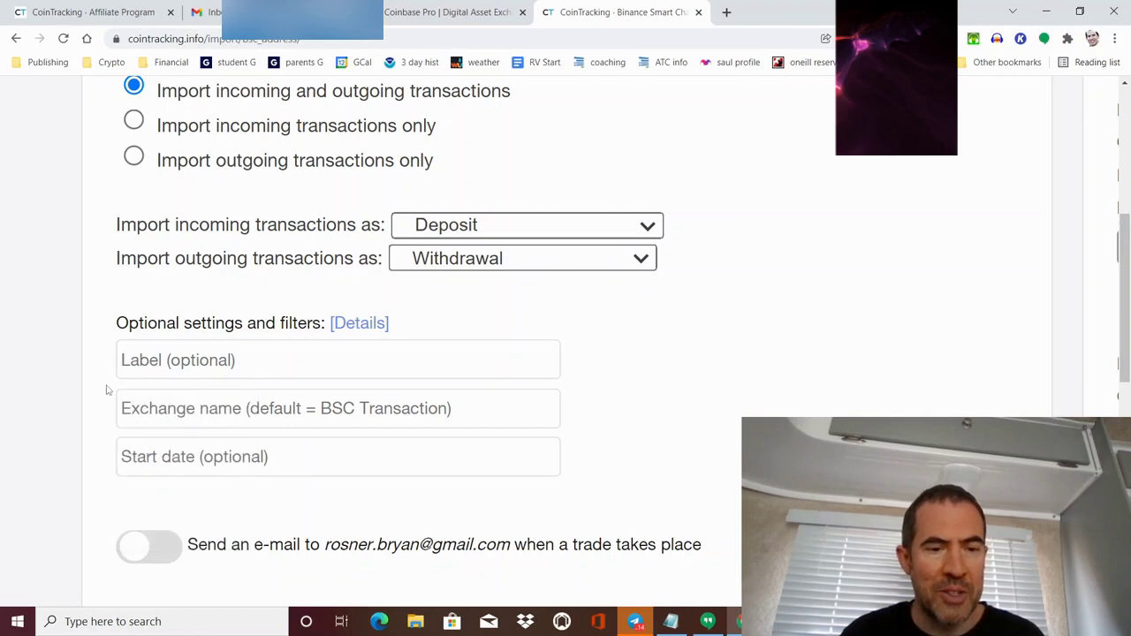
scroll(108, 389, "down", 2)
scroll(108, 389, "up", 1)
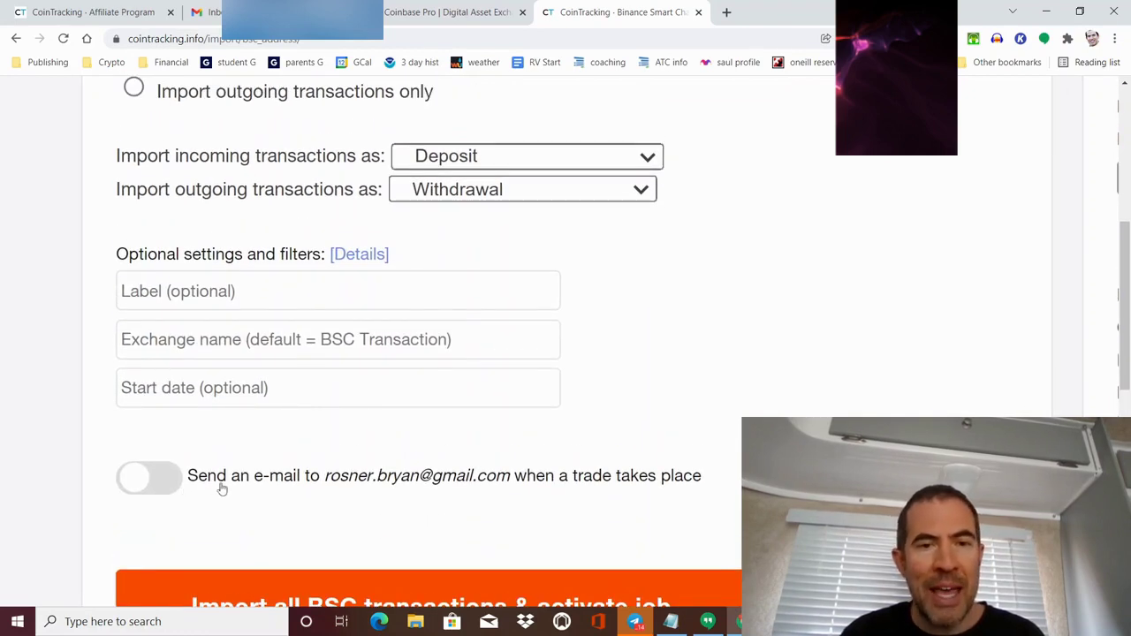
scroll(222, 488, "down", 1)
scroll(222, 488, "up", 4)
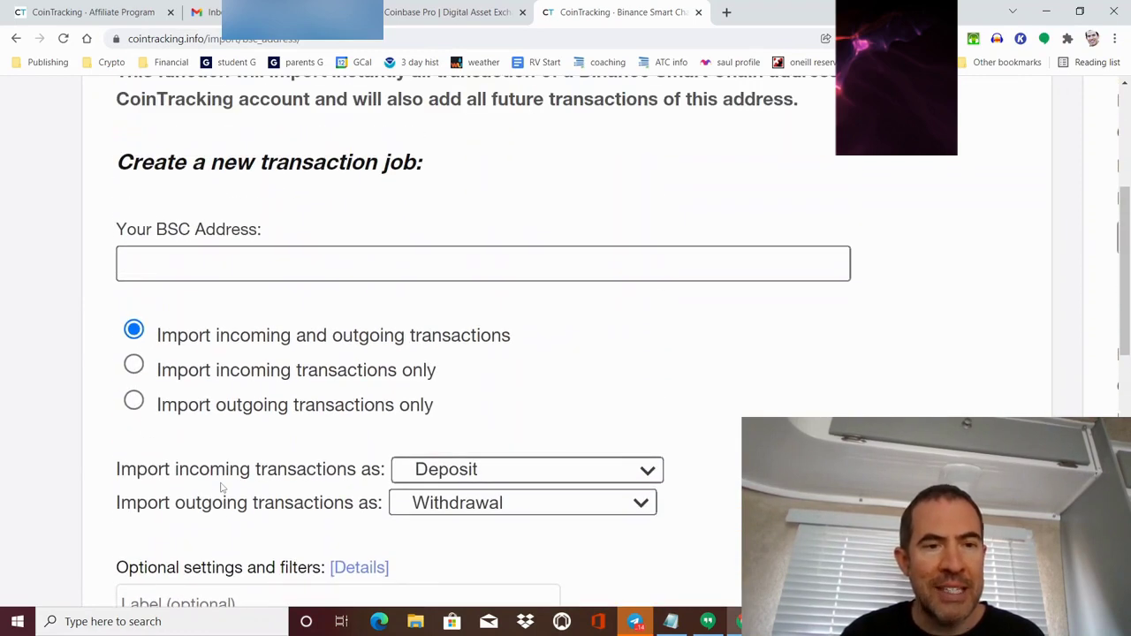
key("ctrl+minus")
key("ctrl+equal")
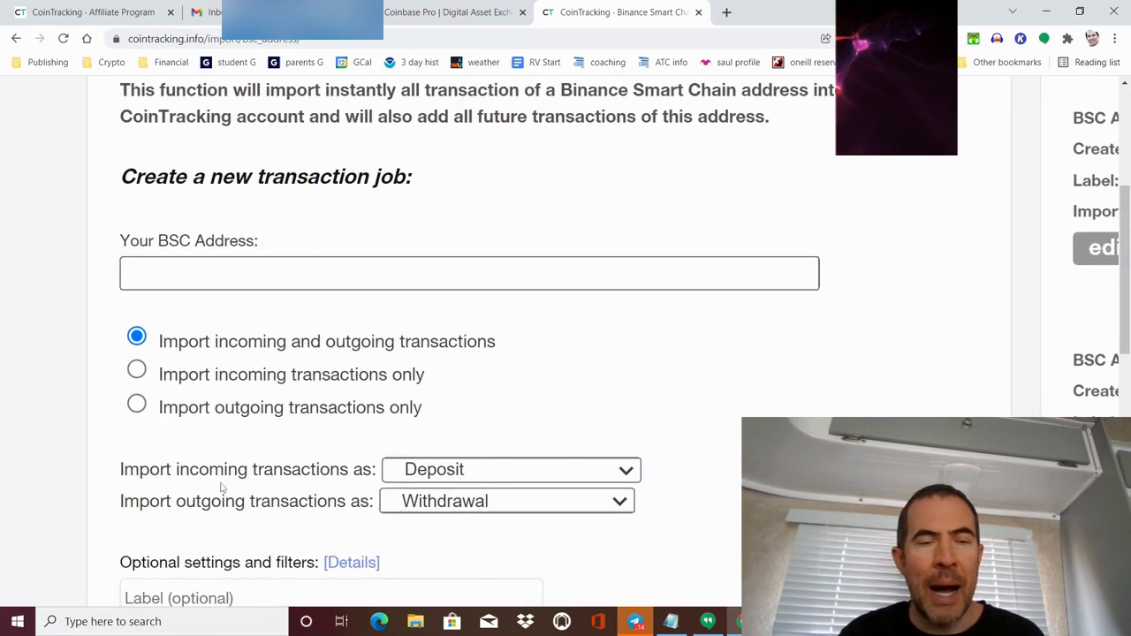
scroll(222, 489, "up", 8)
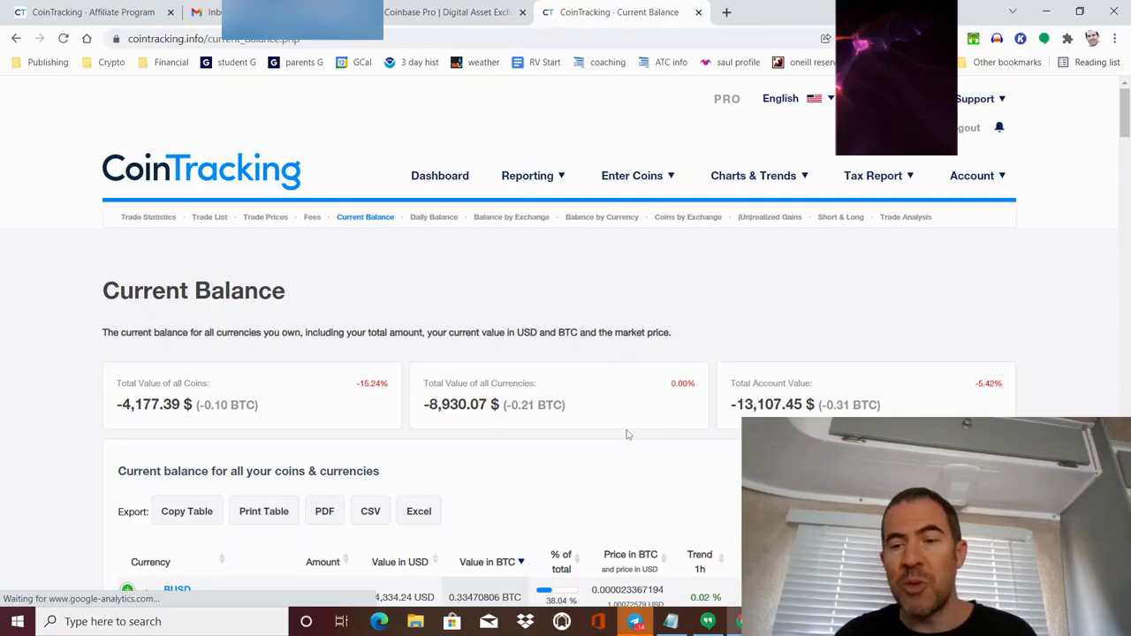
Step: Scroll through the Current Balance totals and coin table, including BUSD at 14,334.24 USD
scroll(627, 435, "down", 1)
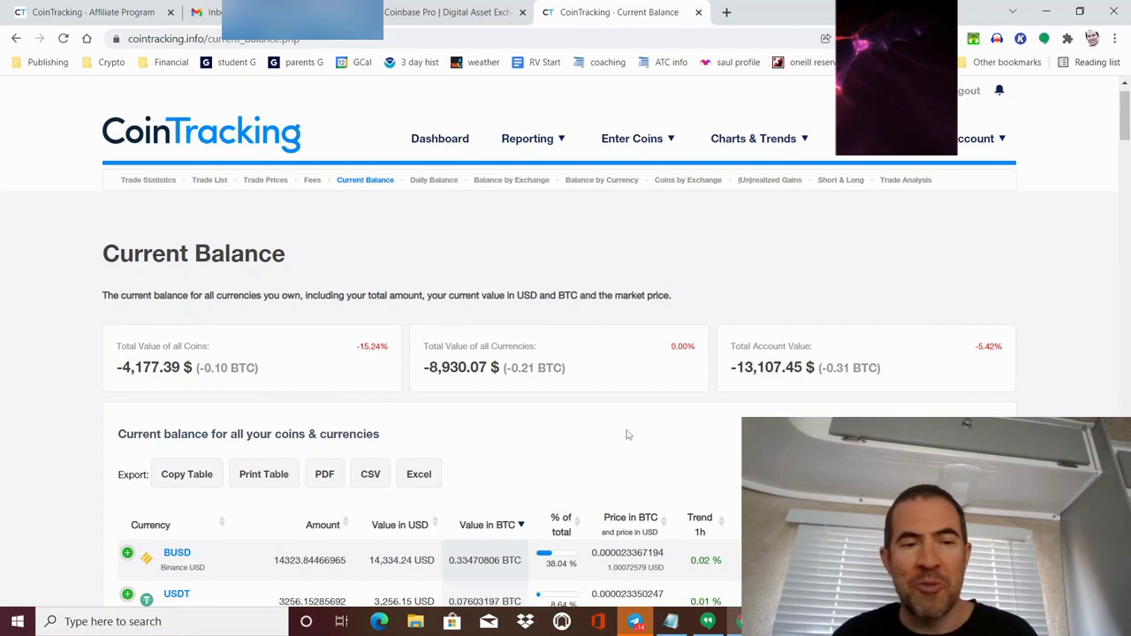
scroll(627, 434, "down", 1)
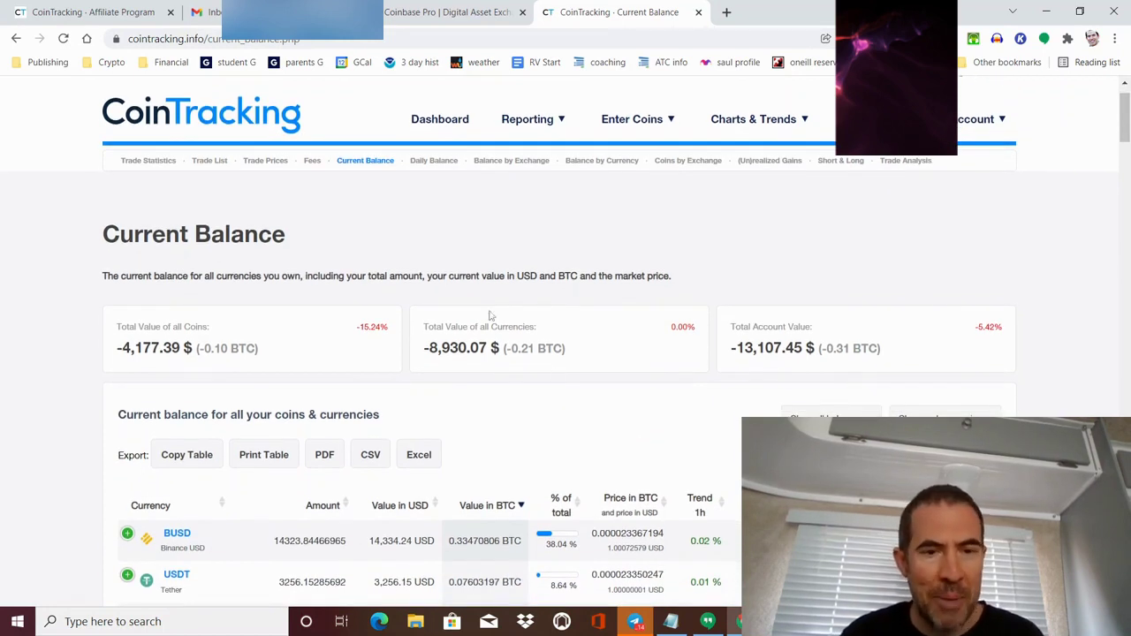
scroll(603, 396, "down", 1)
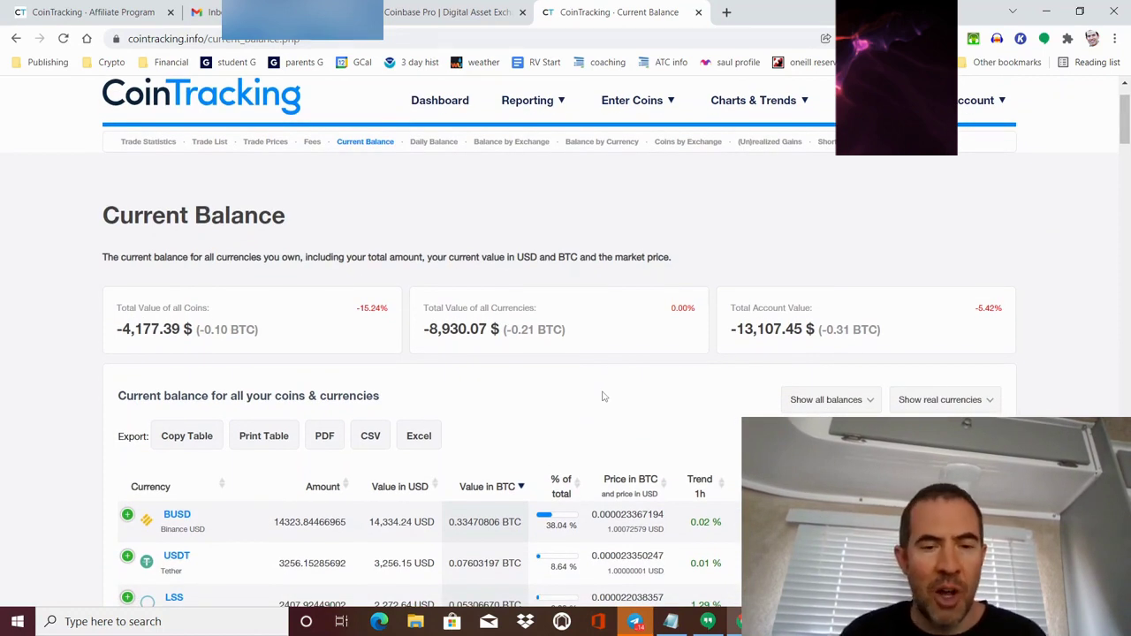
scroll(602, 397, "up", 2)
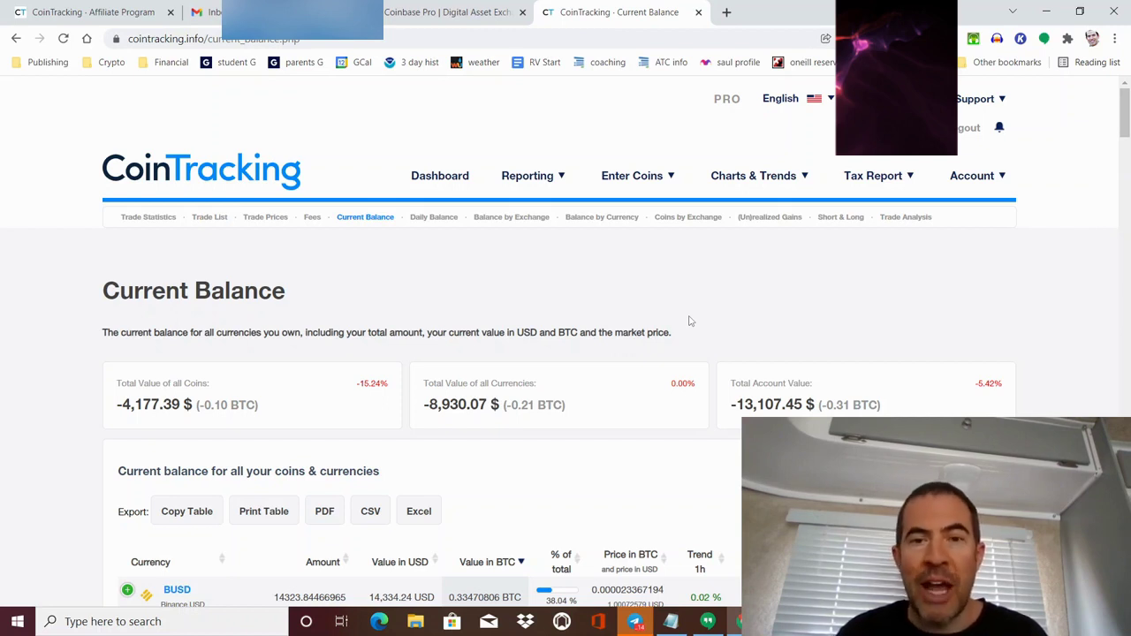
mouse_move(537, 178)
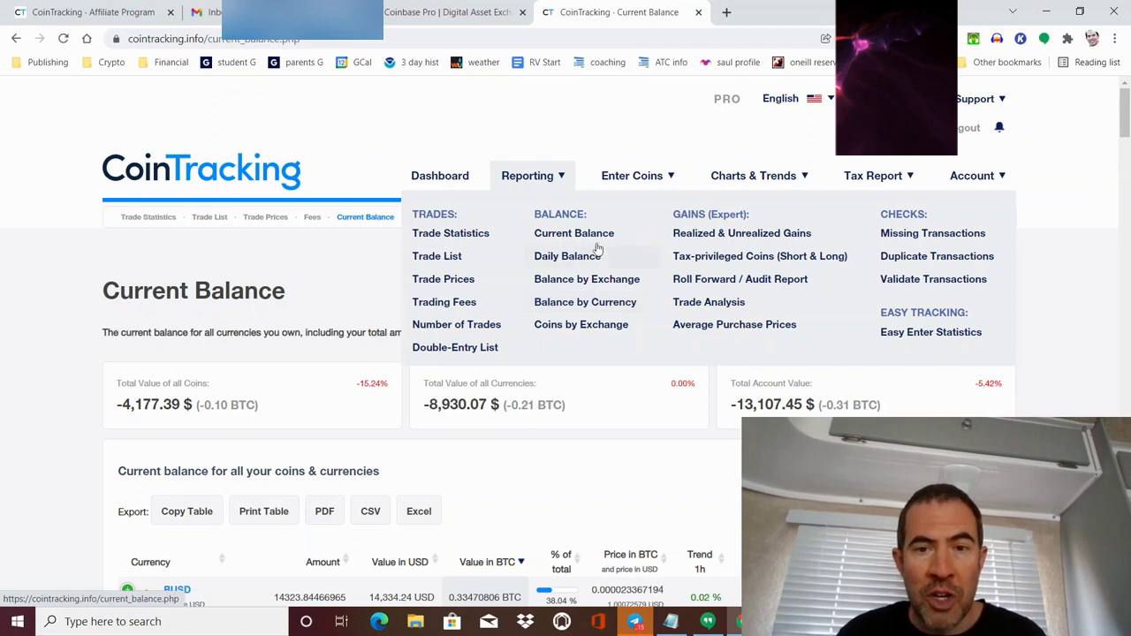
mouse_move(618, 181)
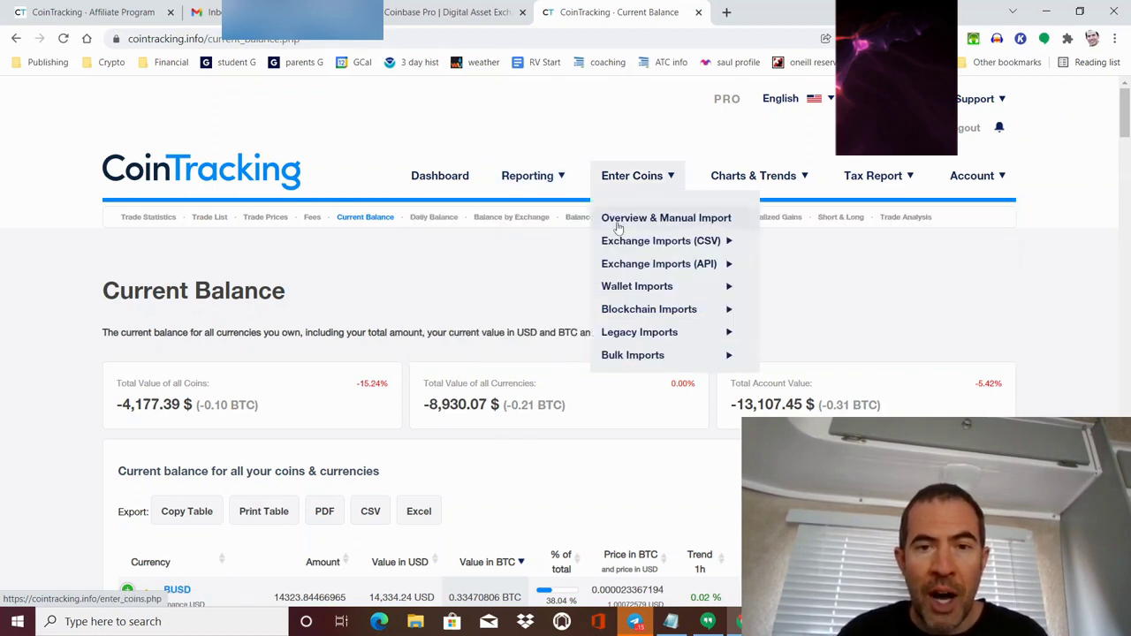
left_click(619, 225)
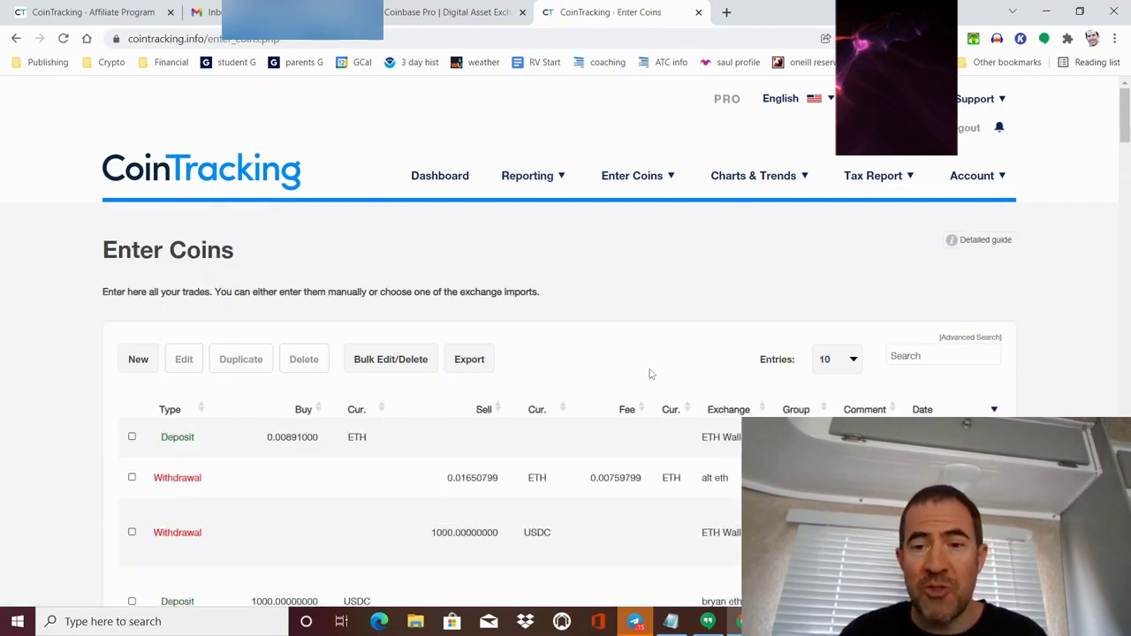
scroll(776, 347, "down", 1)
left_click(828, 344)
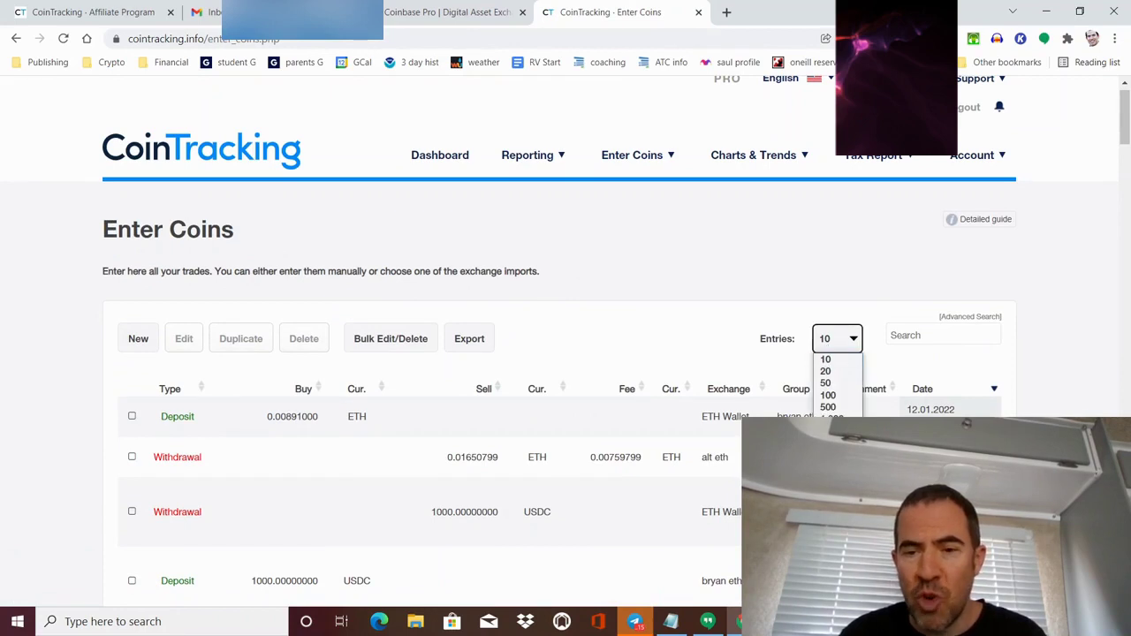
key("Escape")
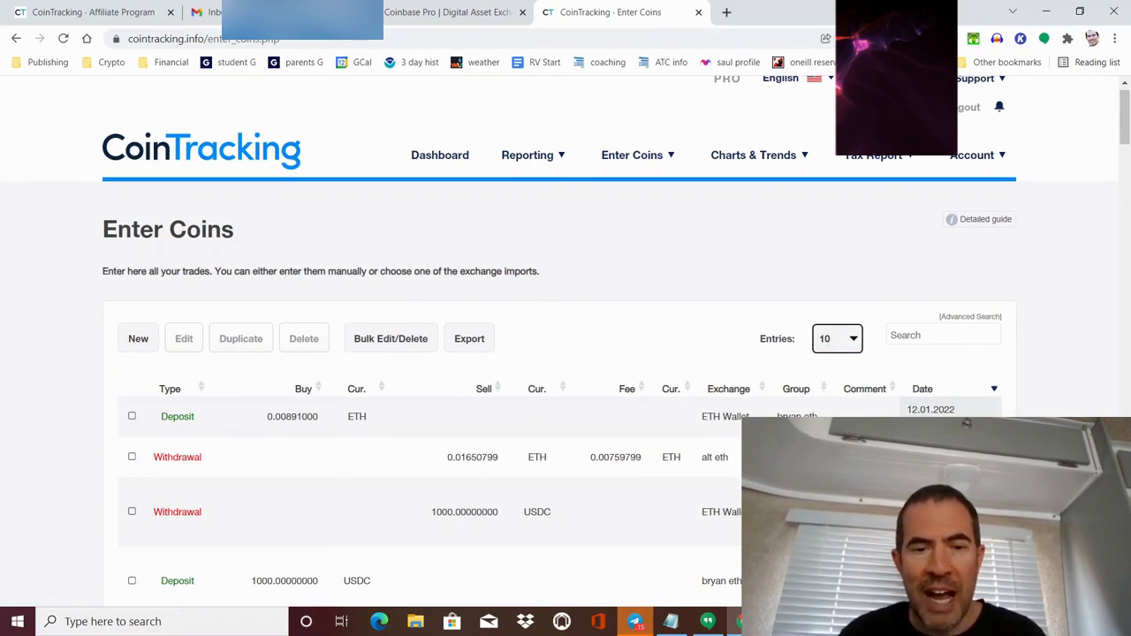
scroll(565, 397, "down", 5)
scroll(565, 398, "up", 5)
scroll(565, 398, "down", 1)
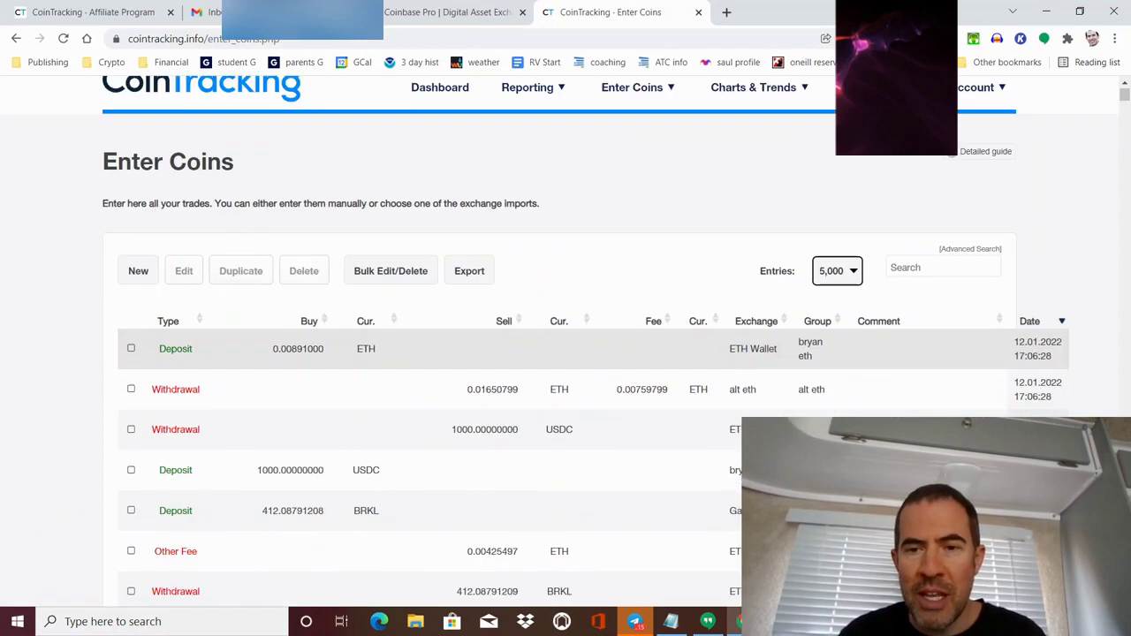
scroll(838, 323, "down", 1)
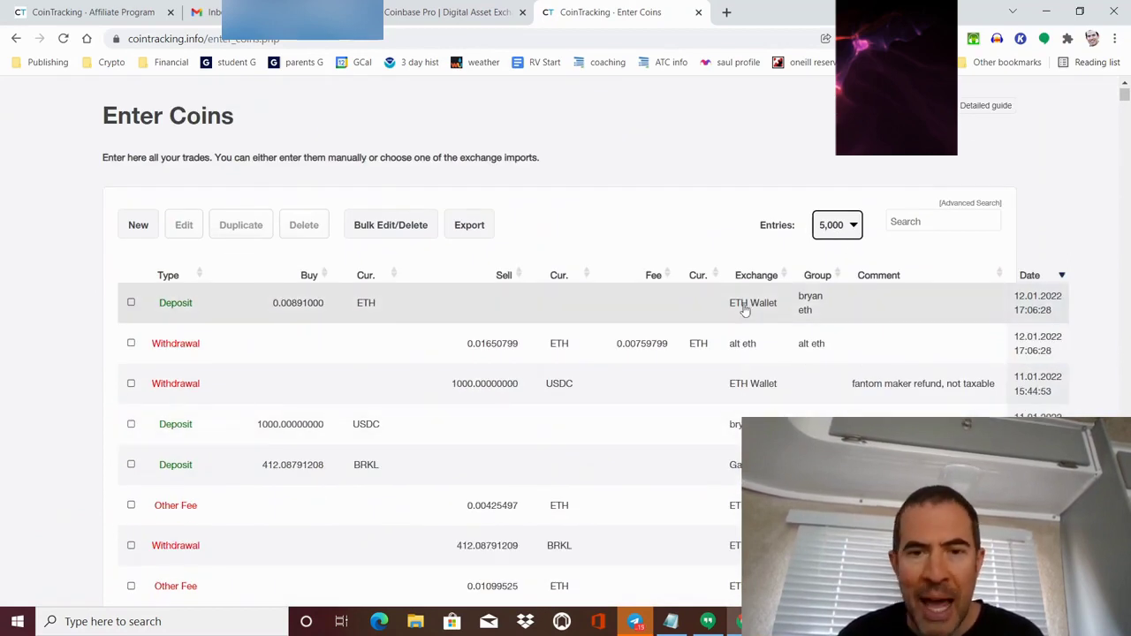
scroll(744, 311, "down", 20)
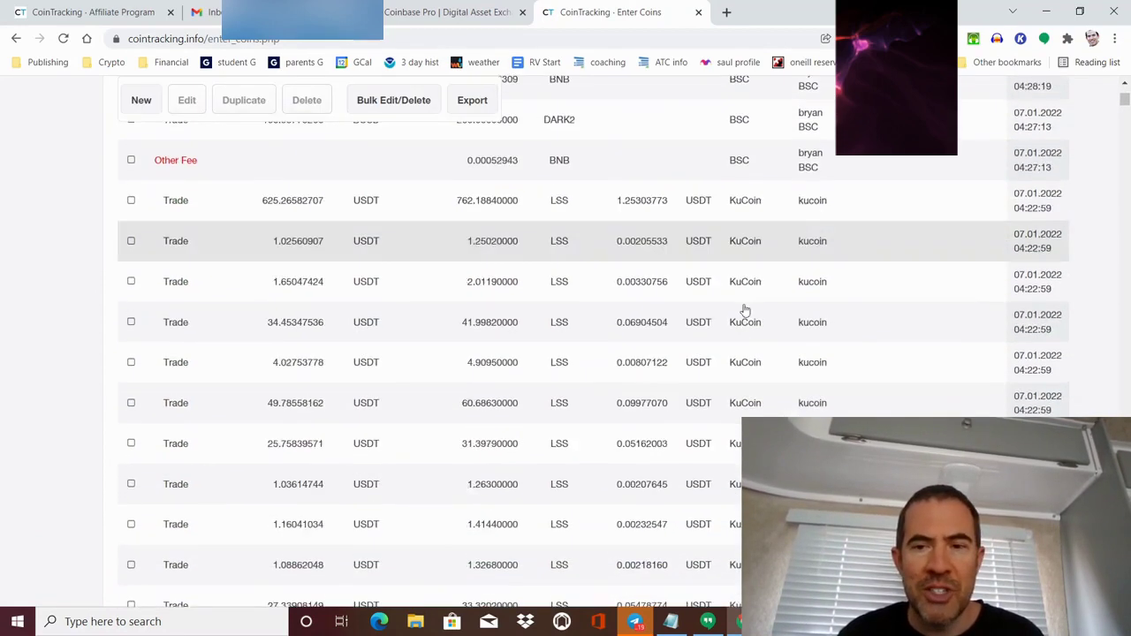
scroll(745, 311, "down", 12)
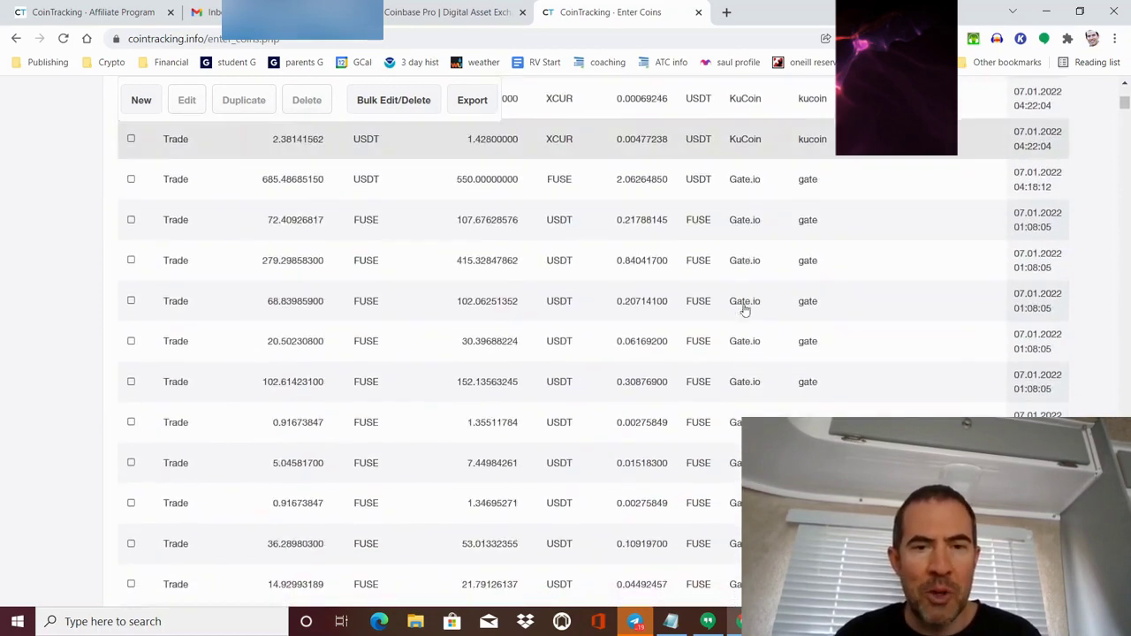
scroll(745, 311, "down", 20)
scroll(745, 311, "up", 17)
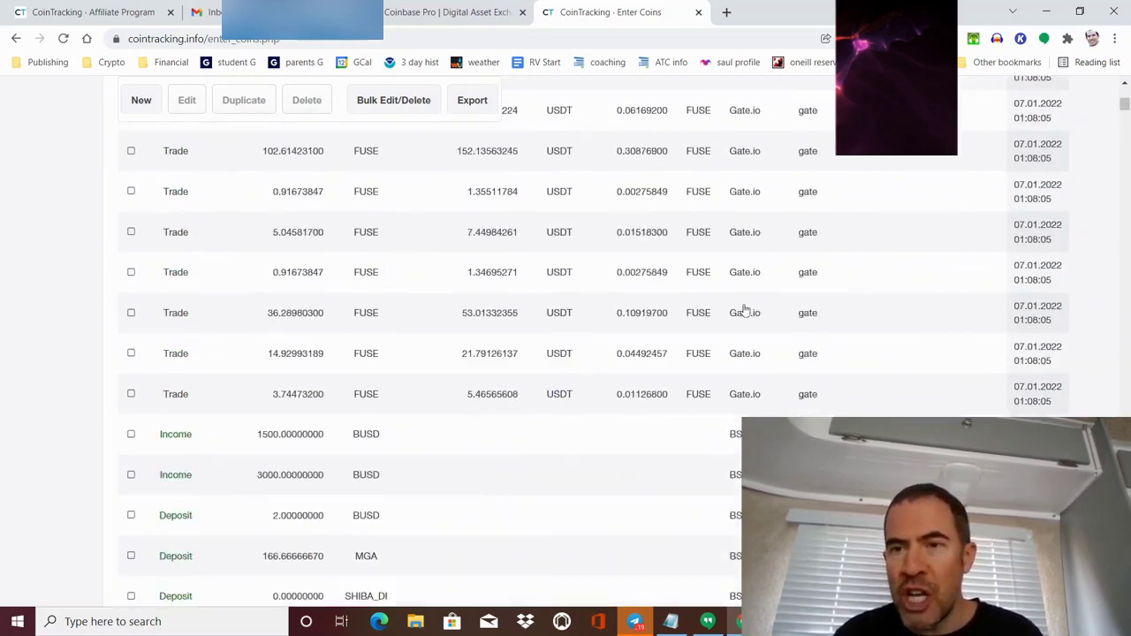
scroll(745, 311, "up", 20)
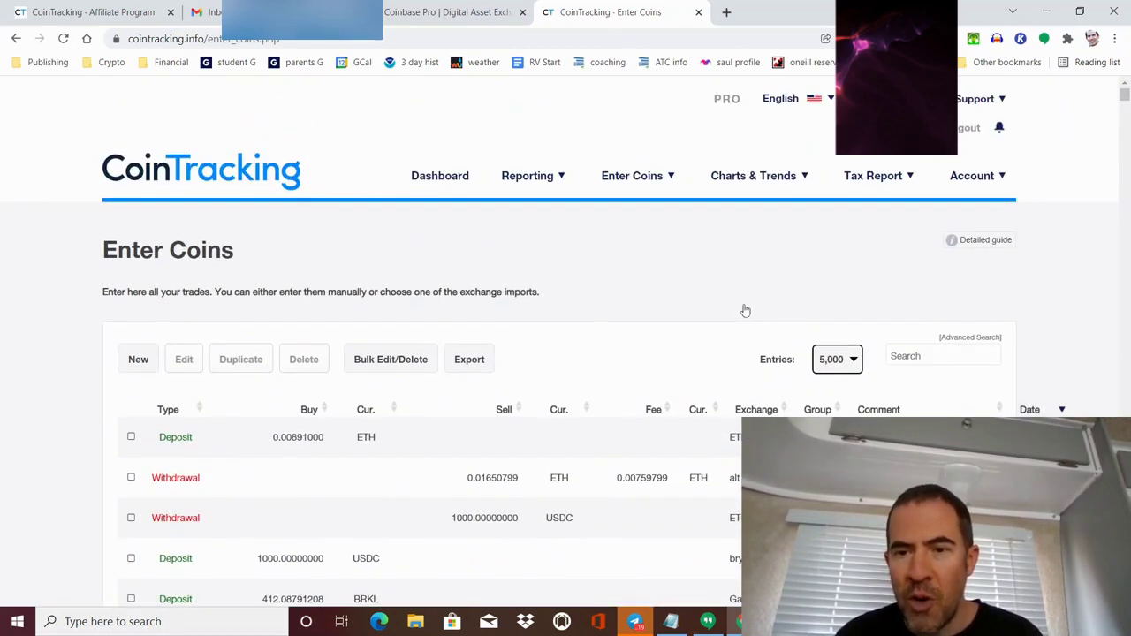
scroll(745, 311, "down", 15)
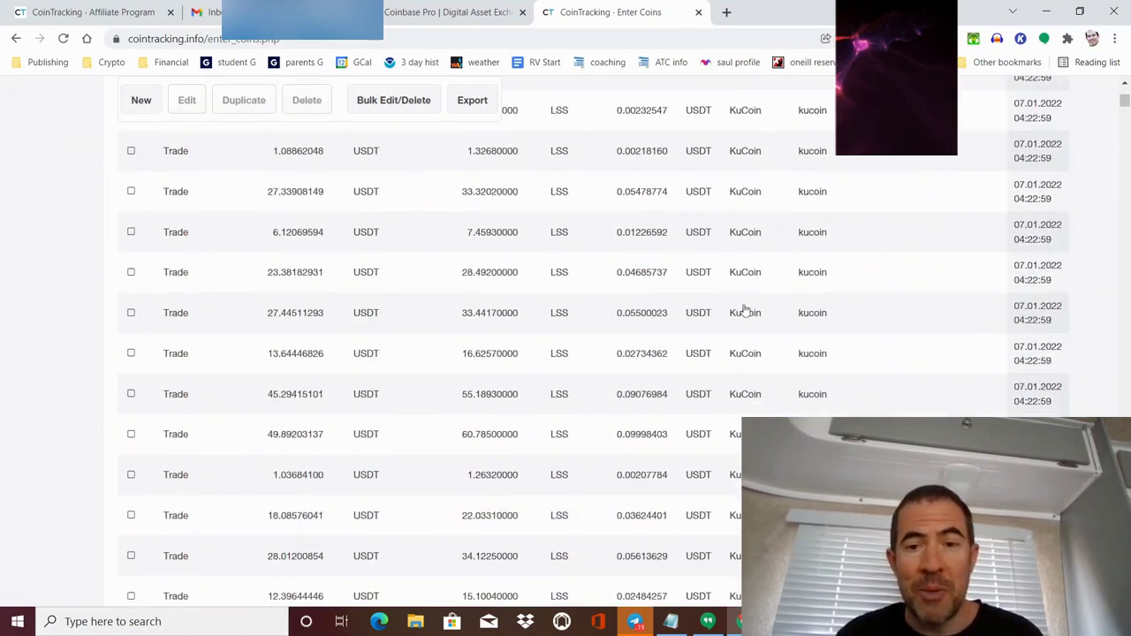
scroll(744, 311, "up", 10)
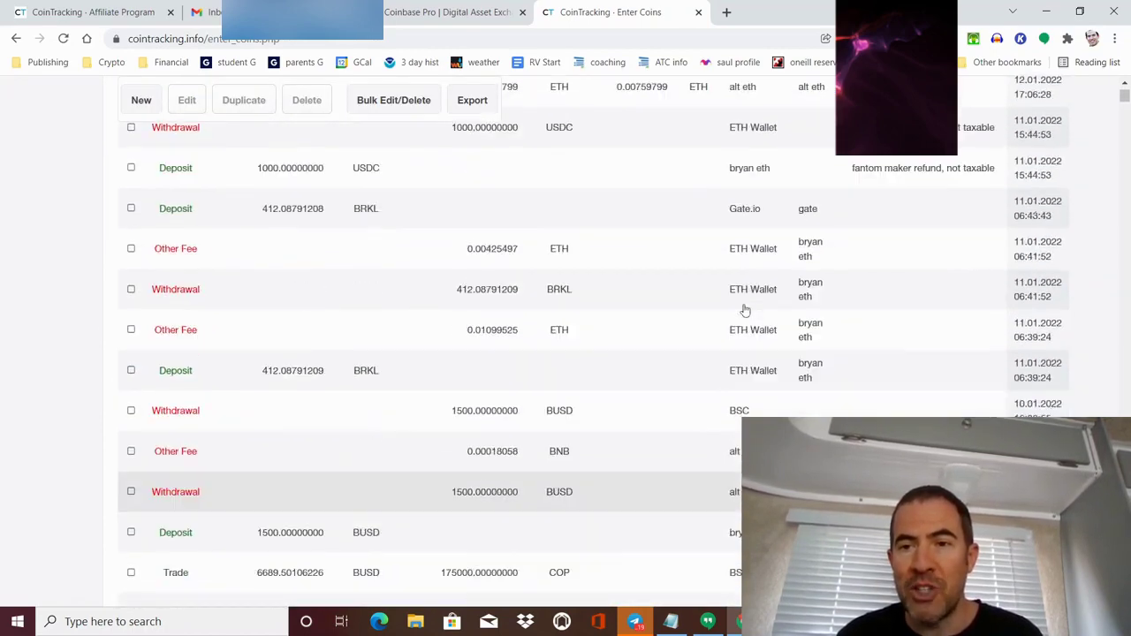
scroll(744, 311, "up", 5)
left_click(917, 356)
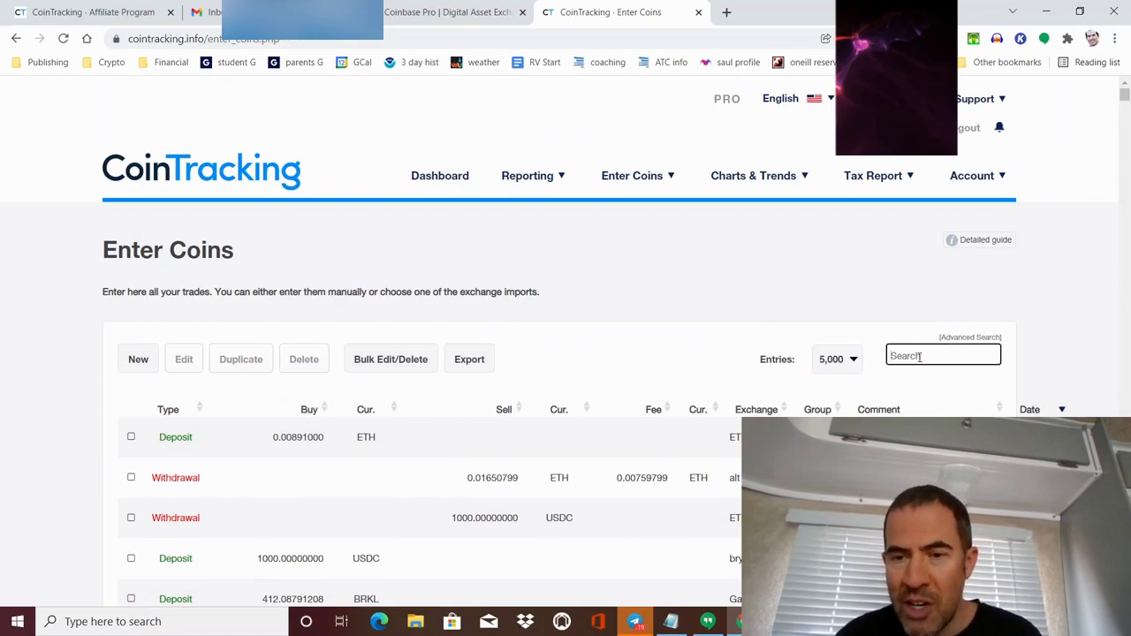
scroll(565, 354, "down", 20)
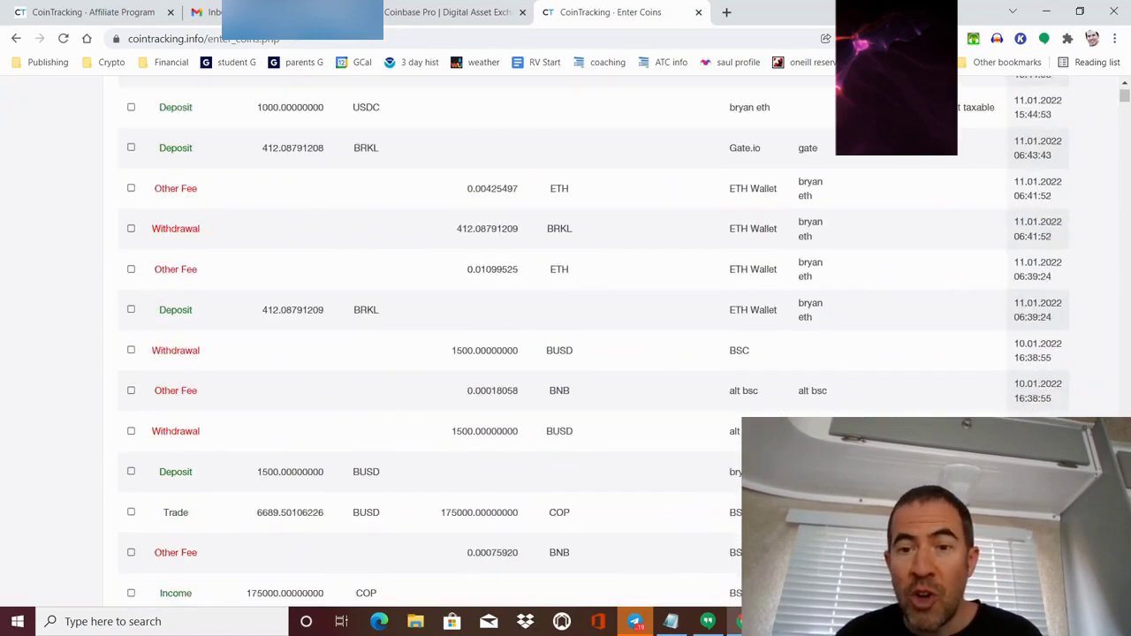
scroll(565, 354, "down", 20)
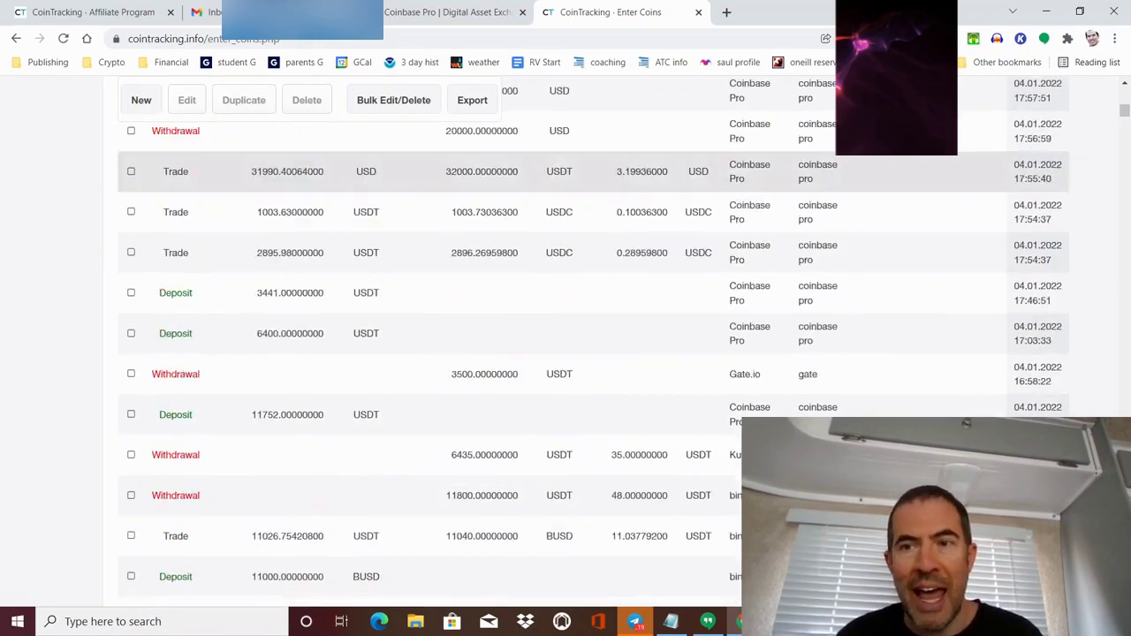
scroll(565, 353, "down", 10)
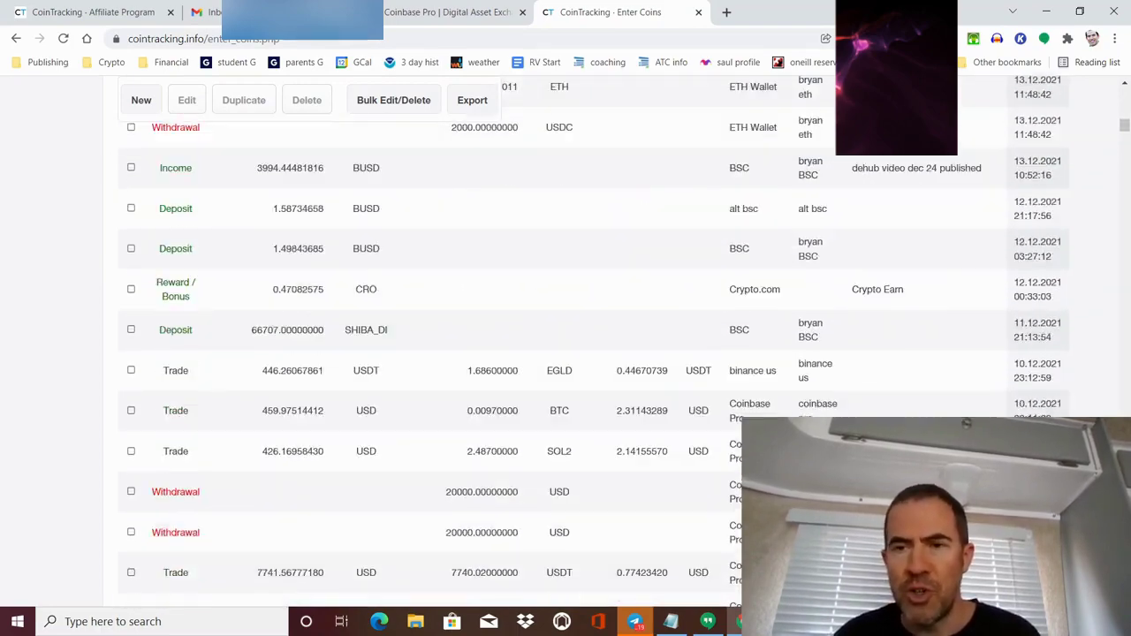
scroll(566, 354, "up", 20)
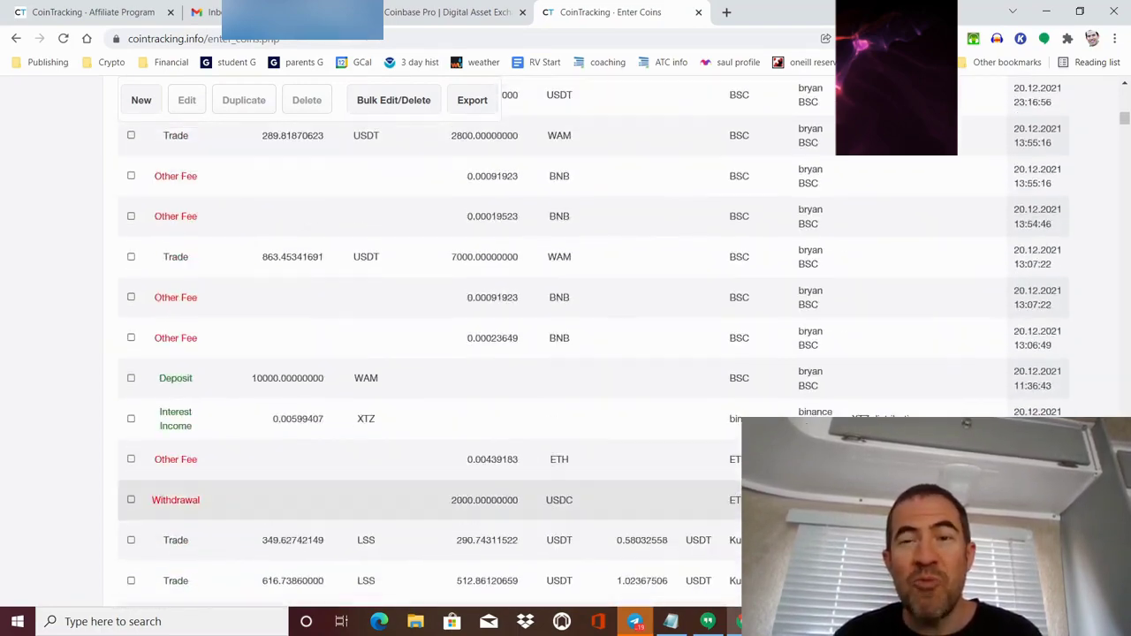
scroll(565, 265, "up", 15)
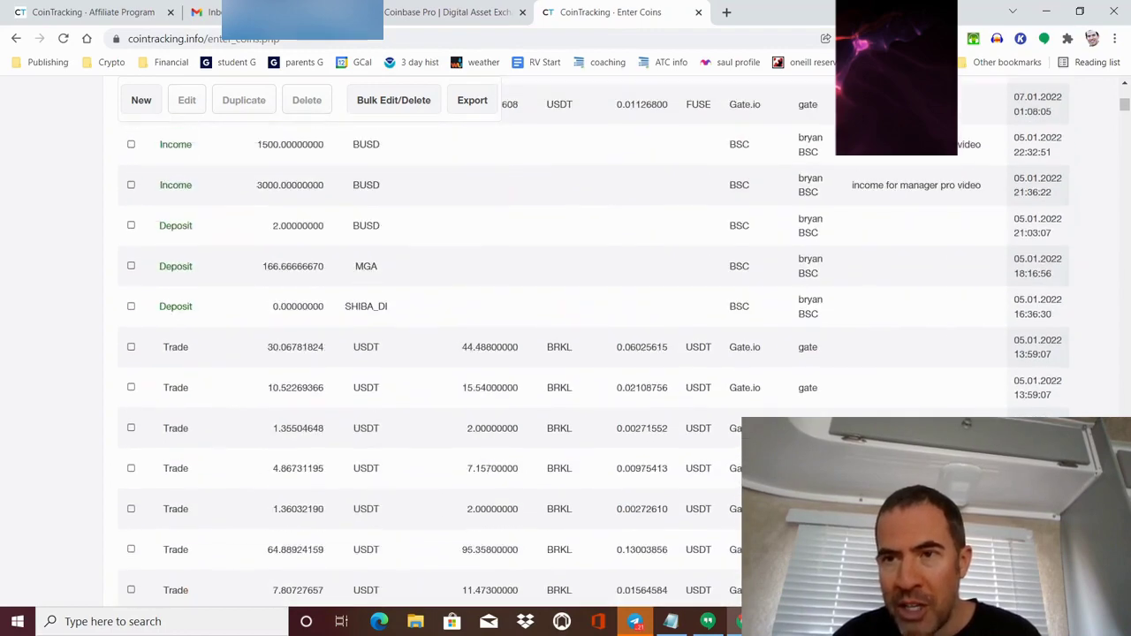
scroll(565, 354, "up", 20)
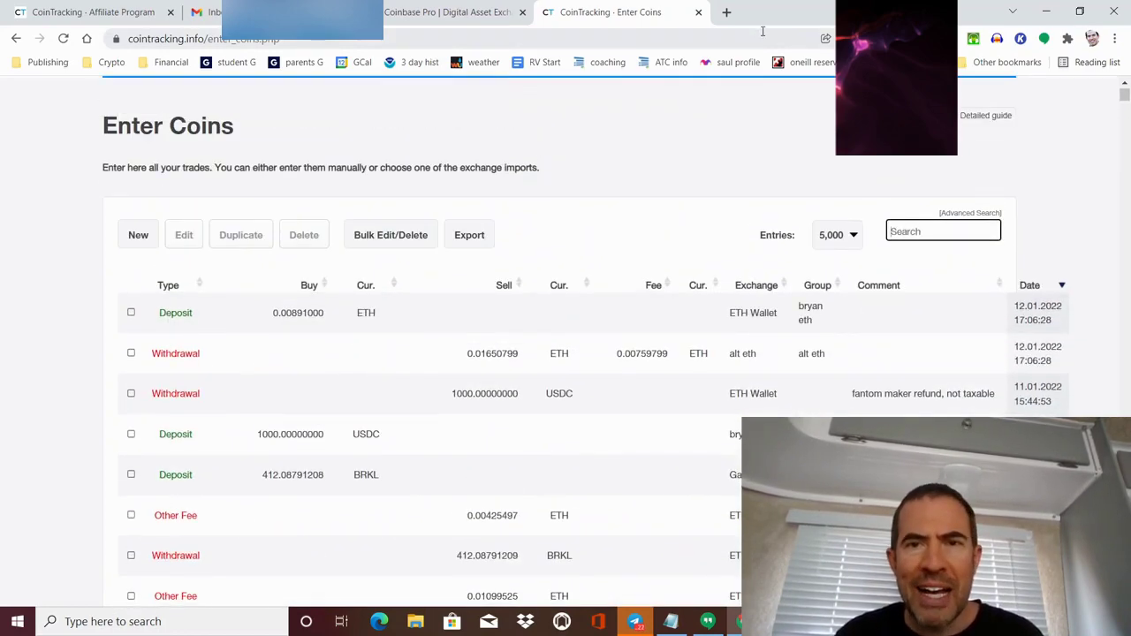
Step: Load the cointracking.info homepage in a new browser tab
left_click(726, 12)
type("cointracking.info")
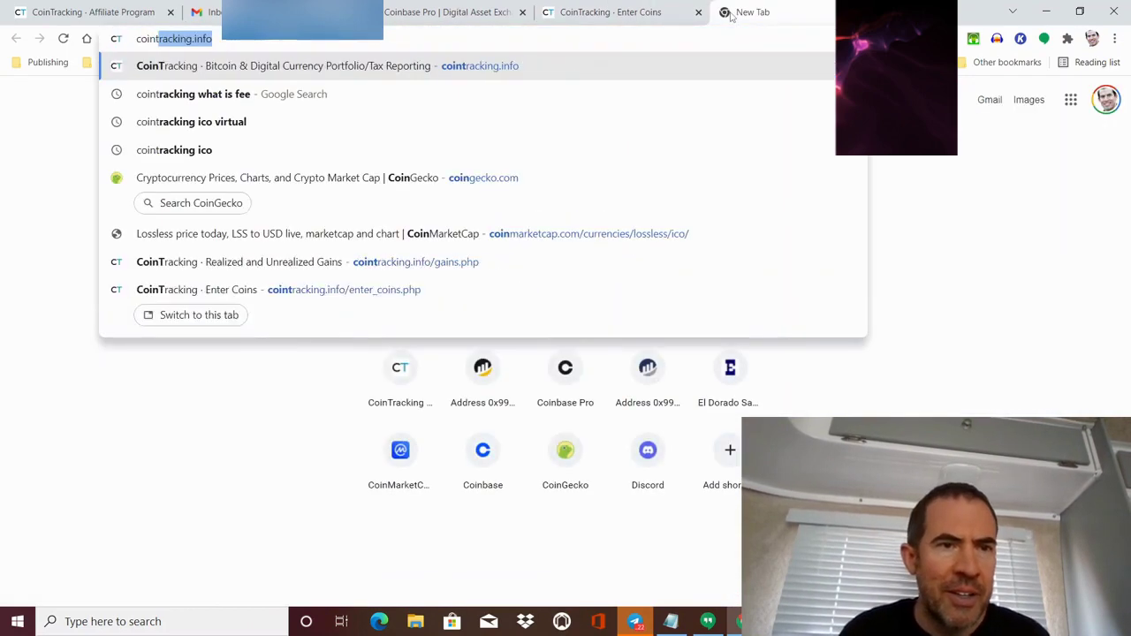
key("Return")
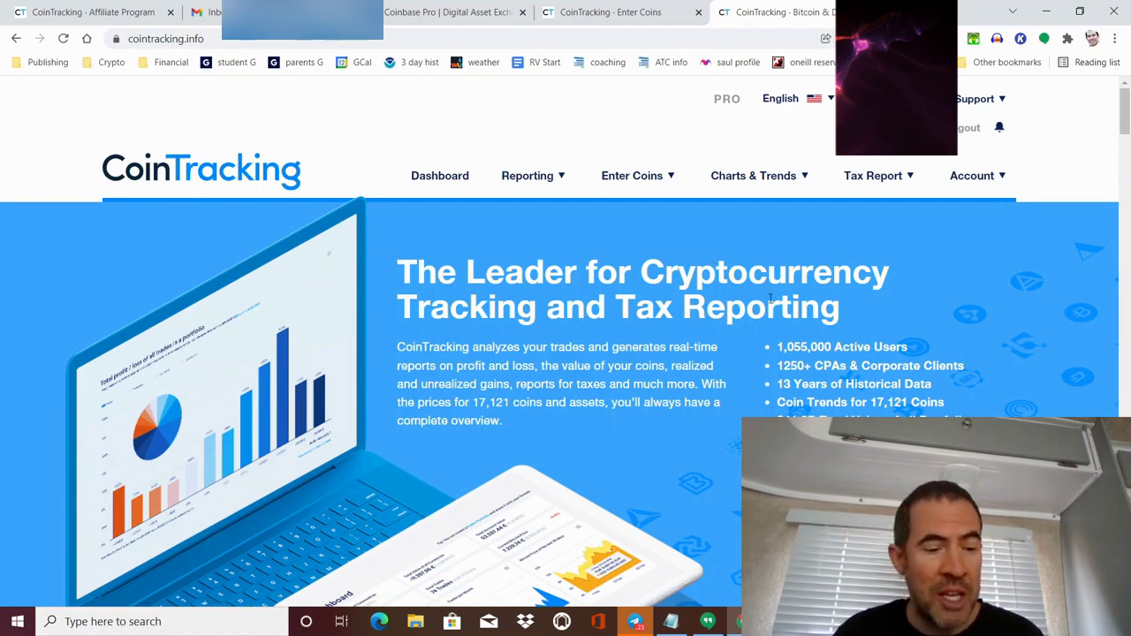
Step: Return to the Enter Coins transactions tab and bring up the Reporting menu
key("alt+Tab")
key("alt+Tab")
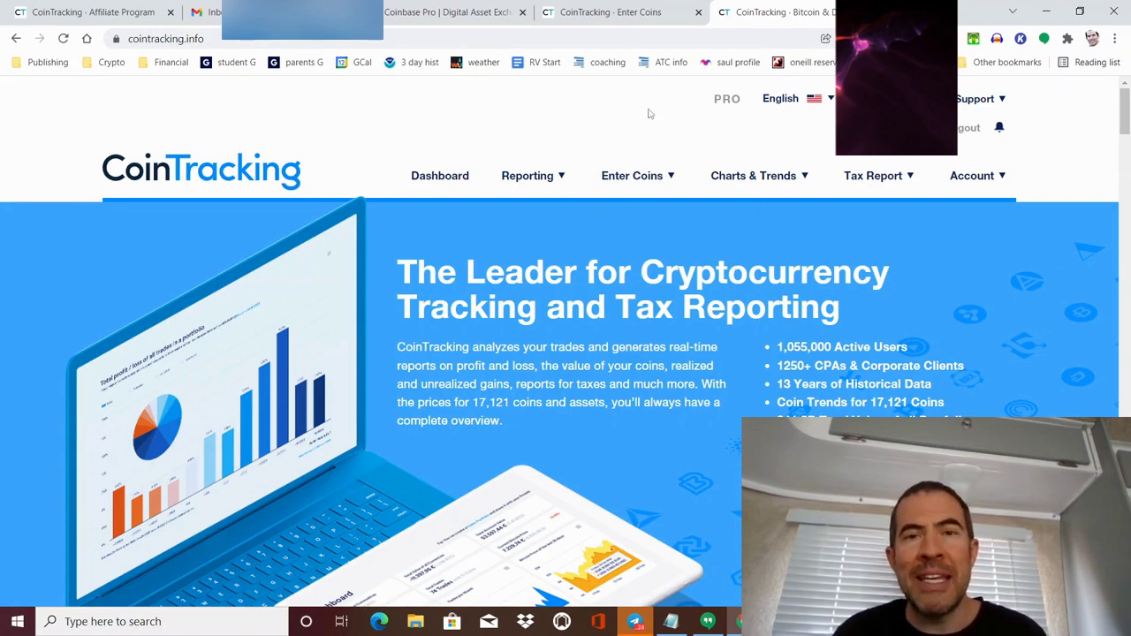
left_click(616, 15)
scroll(557, 115, "up", 2)
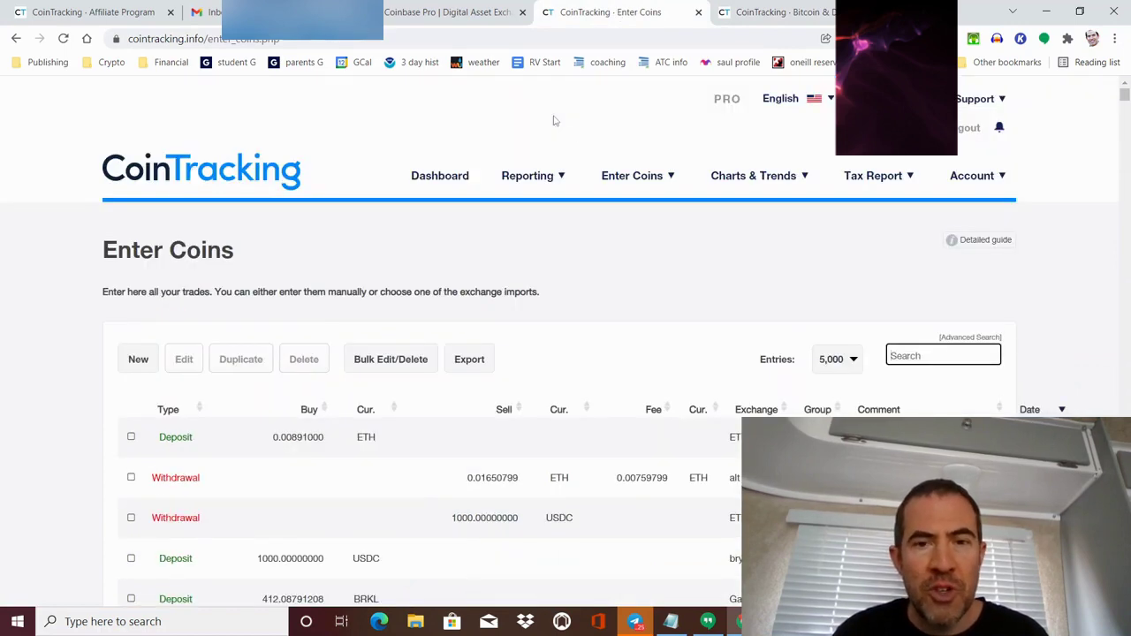
mouse_move(616, 175)
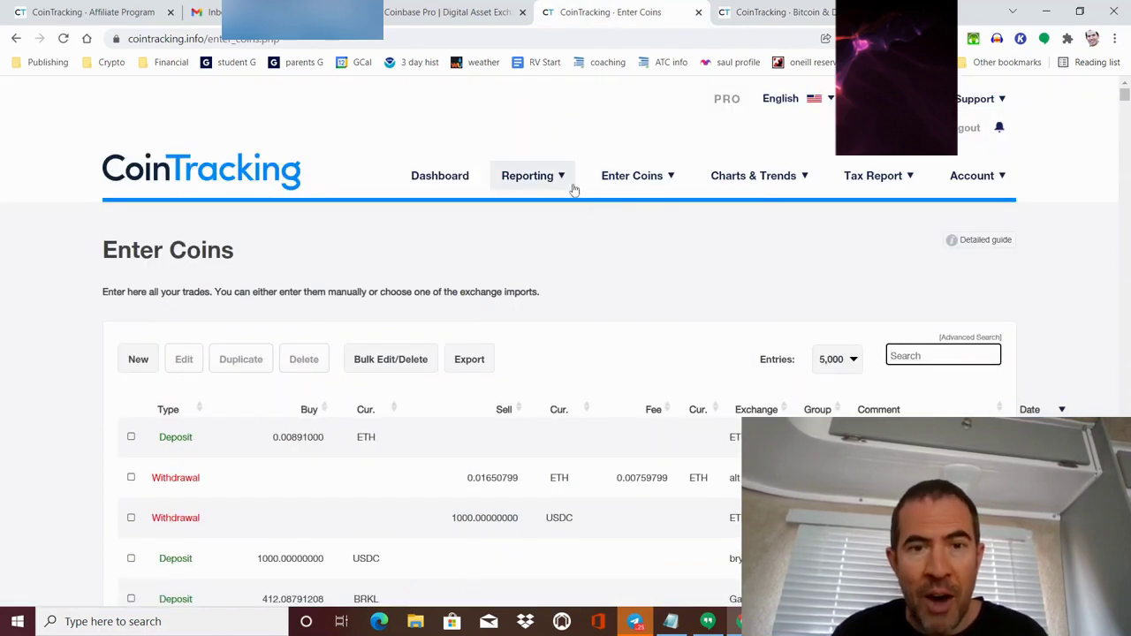
mouse_move(563, 203)
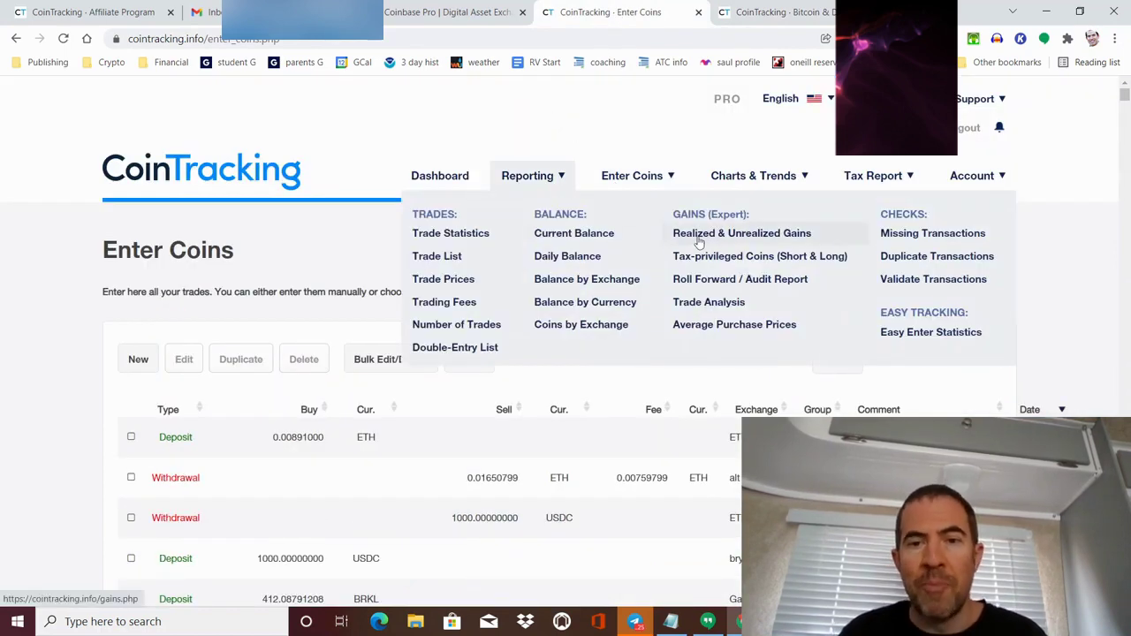
Step: Open the Realized and Unrealized Gains report and scan the top of its table
left_click(757, 239)
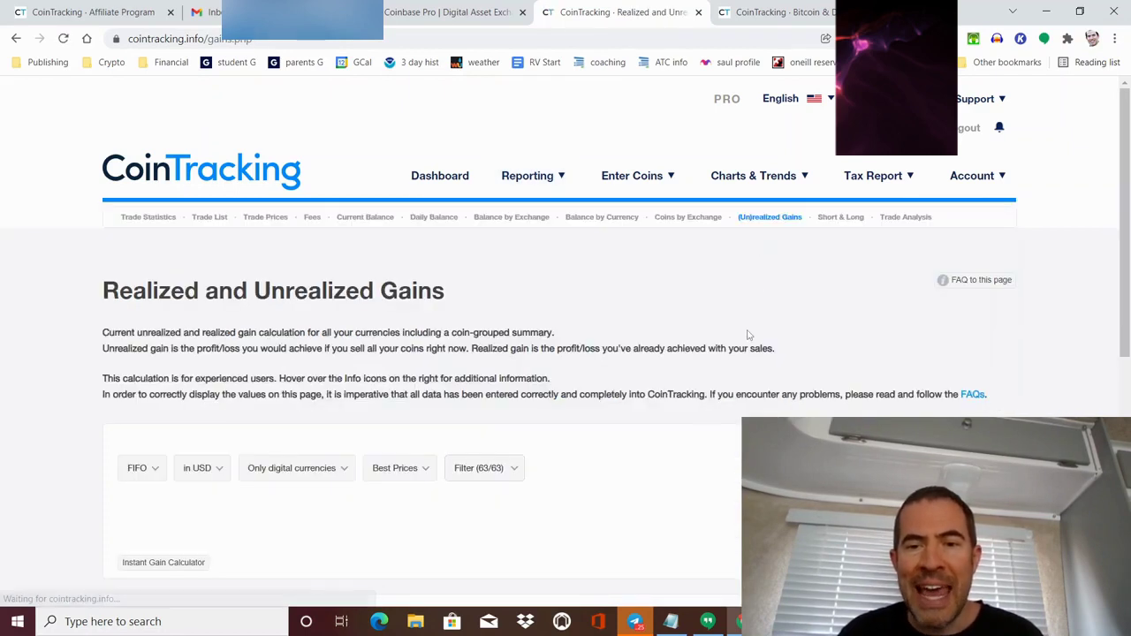
scroll(702, 414, "down", 15)
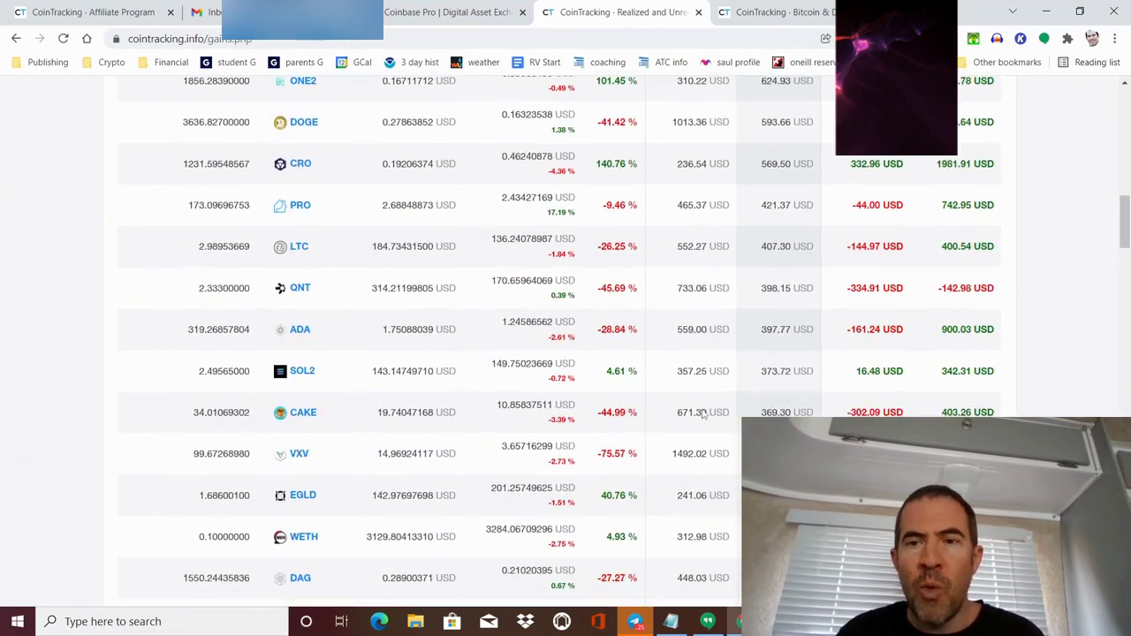
scroll(702, 413, "down", 1)
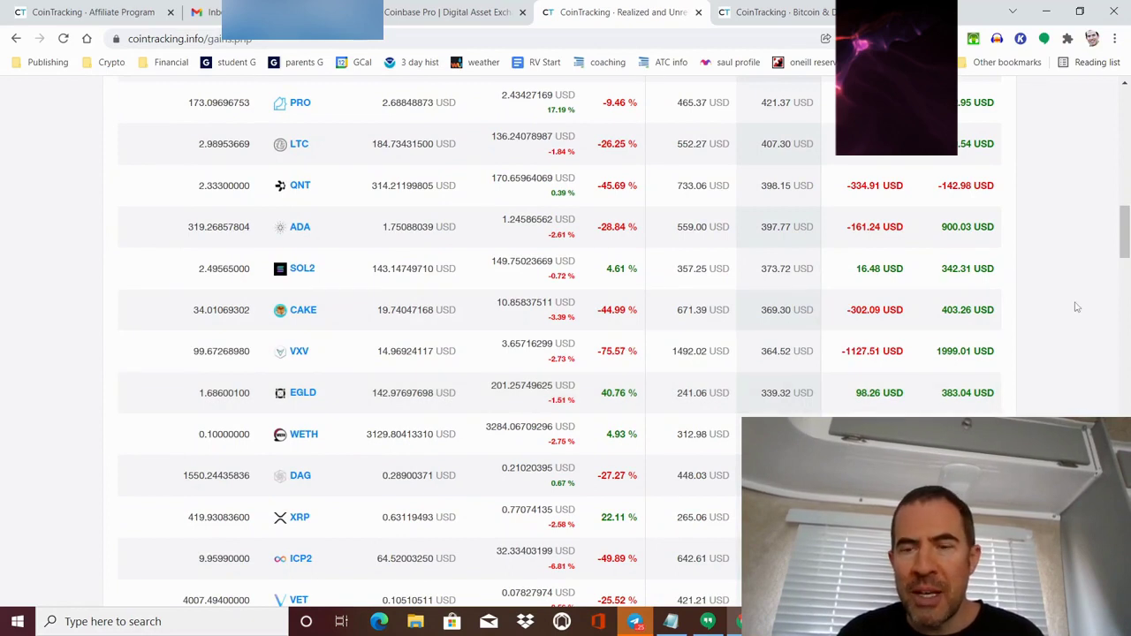
scroll(1076, 307, "down", 3)
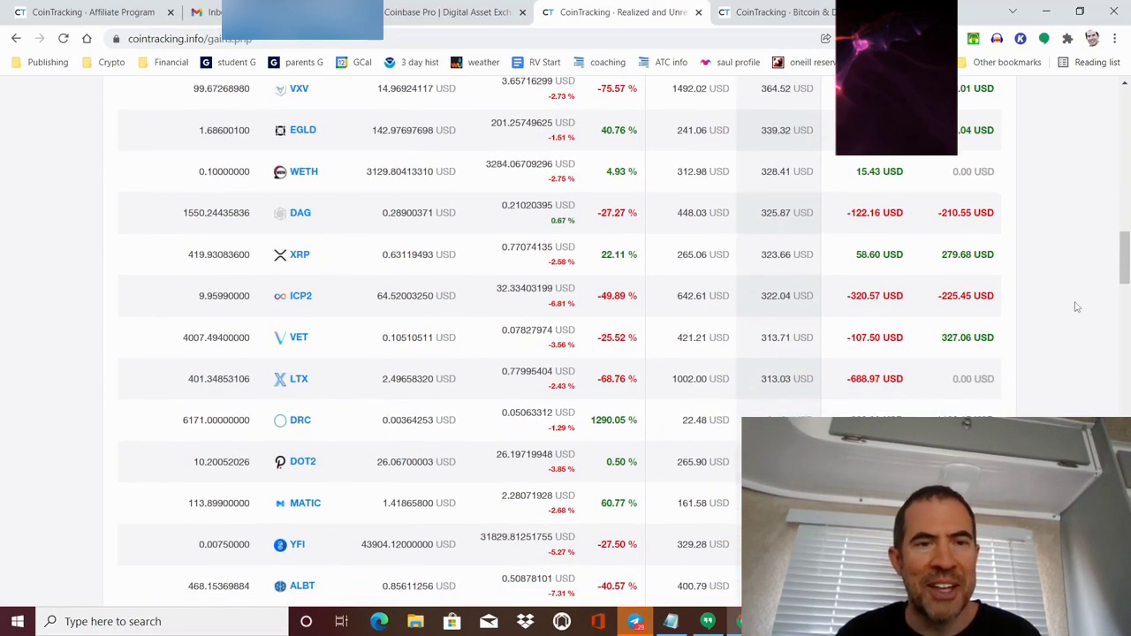
scroll(1076, 307, "up", 1)
scroll(1076, 307, "down", 1)
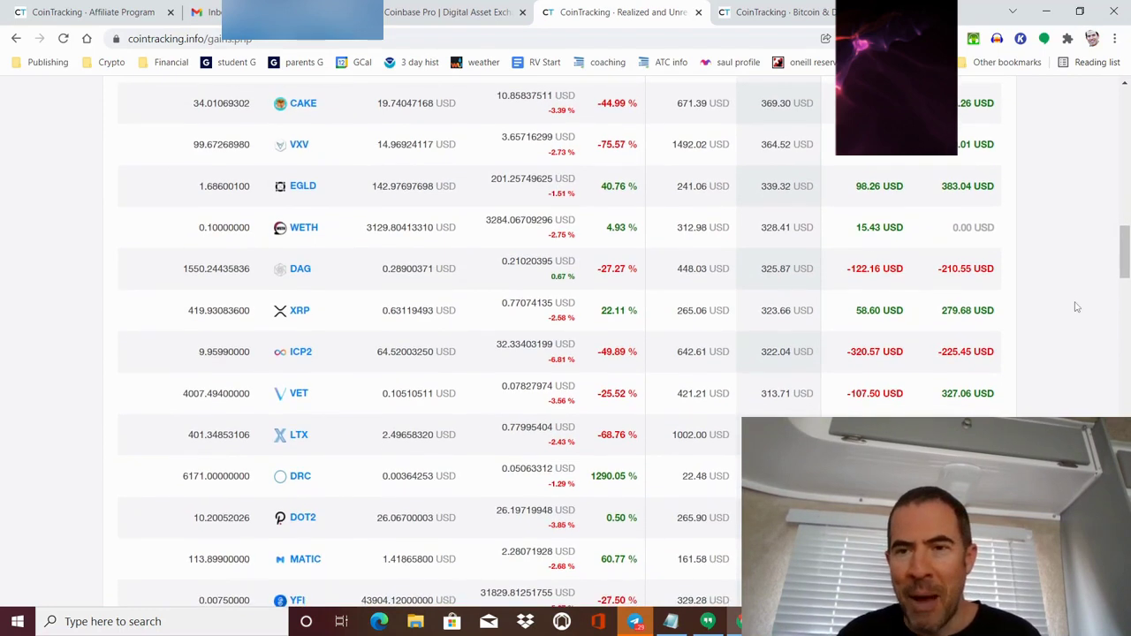
scroll(1076, 306, "up", 1)
scroll(1076, 306, "down", 1)
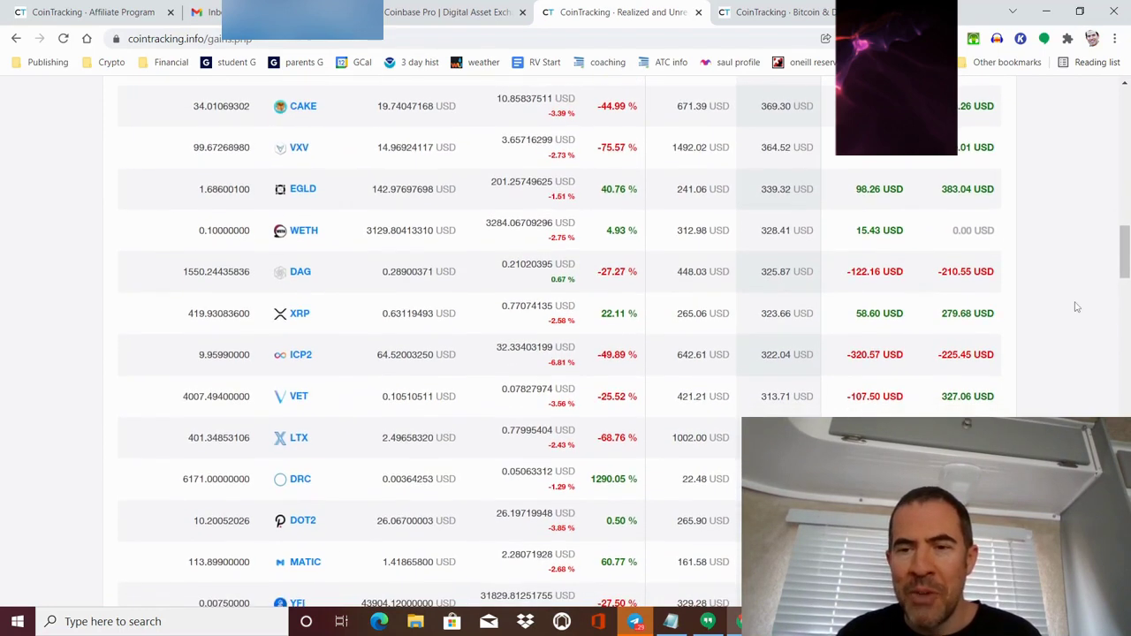
scroll(1076, 306, "up", 1)
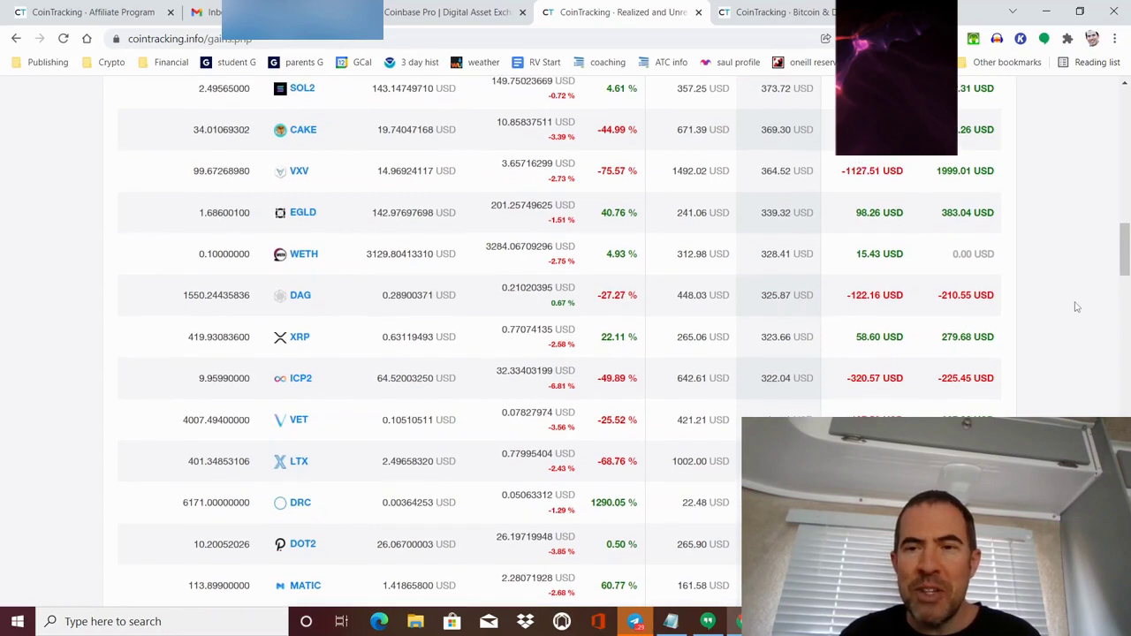
scroll(1076, 306, "up", 1)
scroll(1076, 307, "up", 2)
scroll(1076, 307, "down", 3)
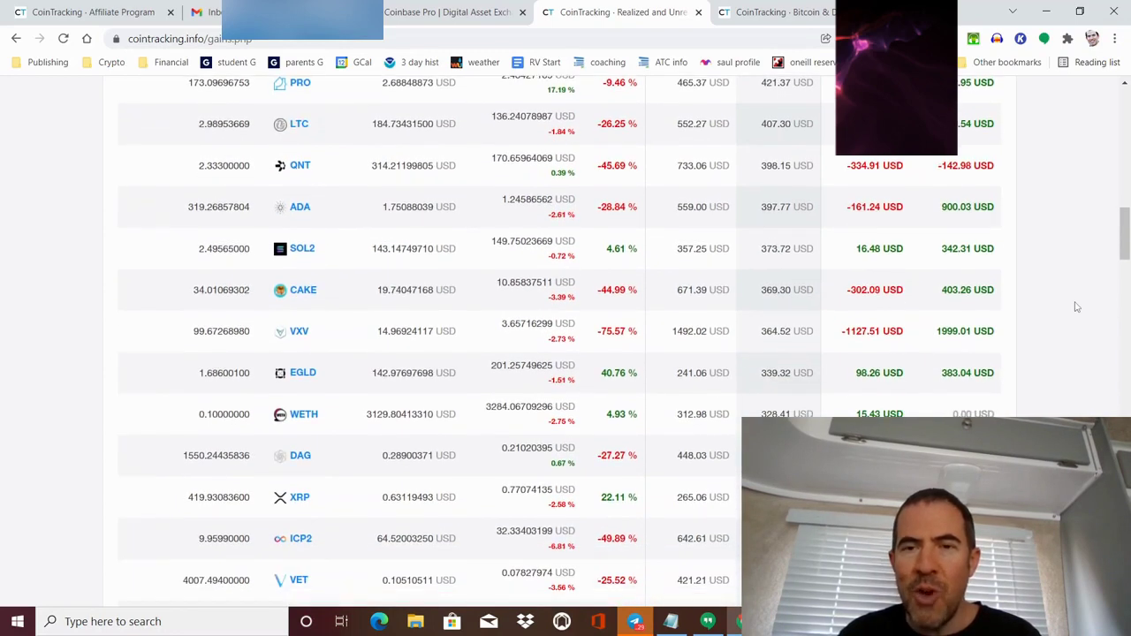
scroll(1076, 306, "up", 1)
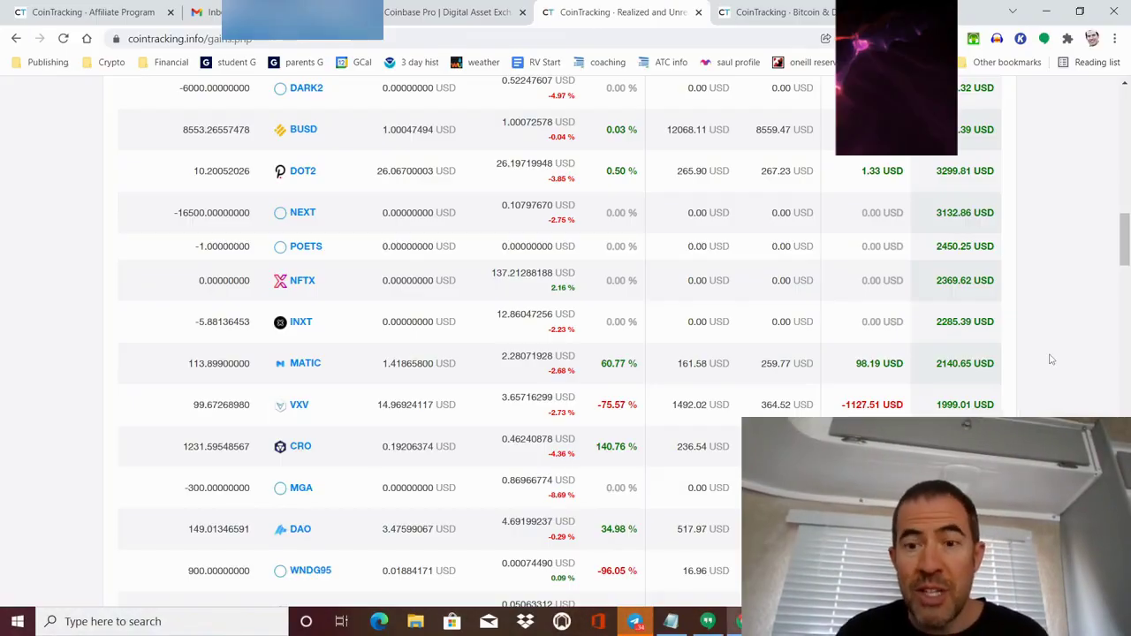
Step: Scroll further through the per-coin gains, such as GRT at -708.45 USD
scroll(1051, 359, "down", 4)
scroll(1051, 359, "down", 1)
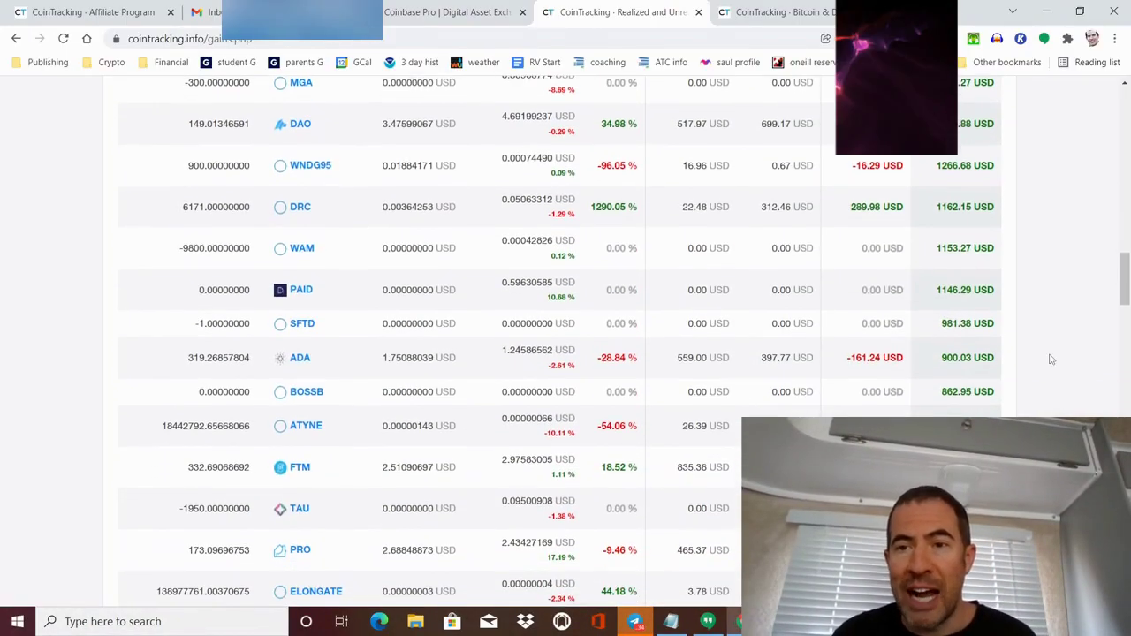
scroll(1051, 359, "down", 1)
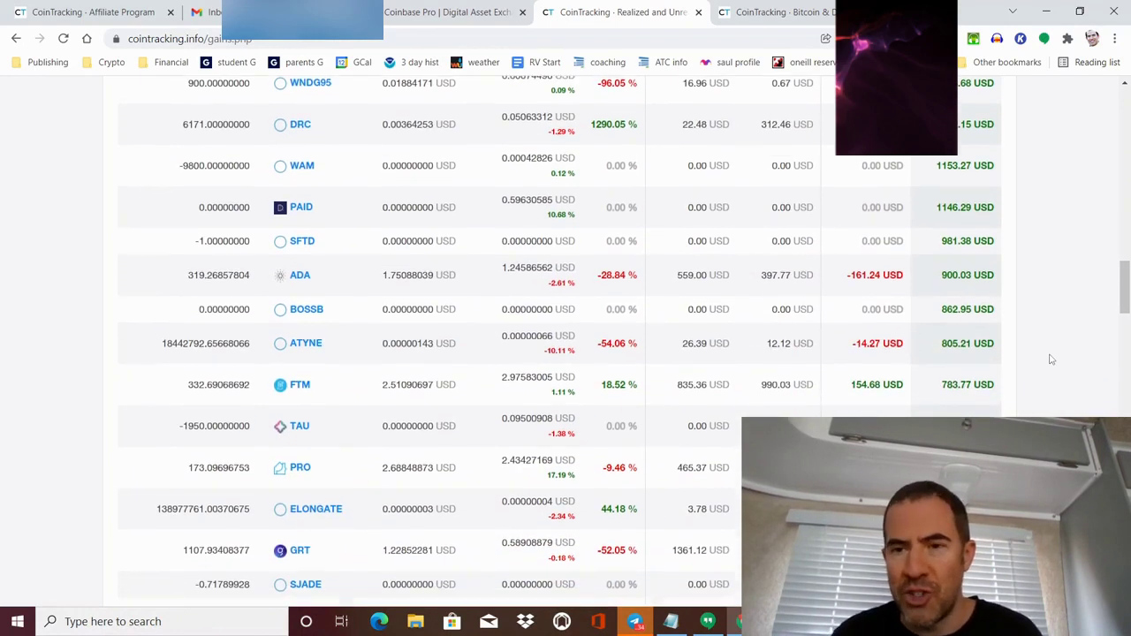
scroll(1052, 359, "down", 1)
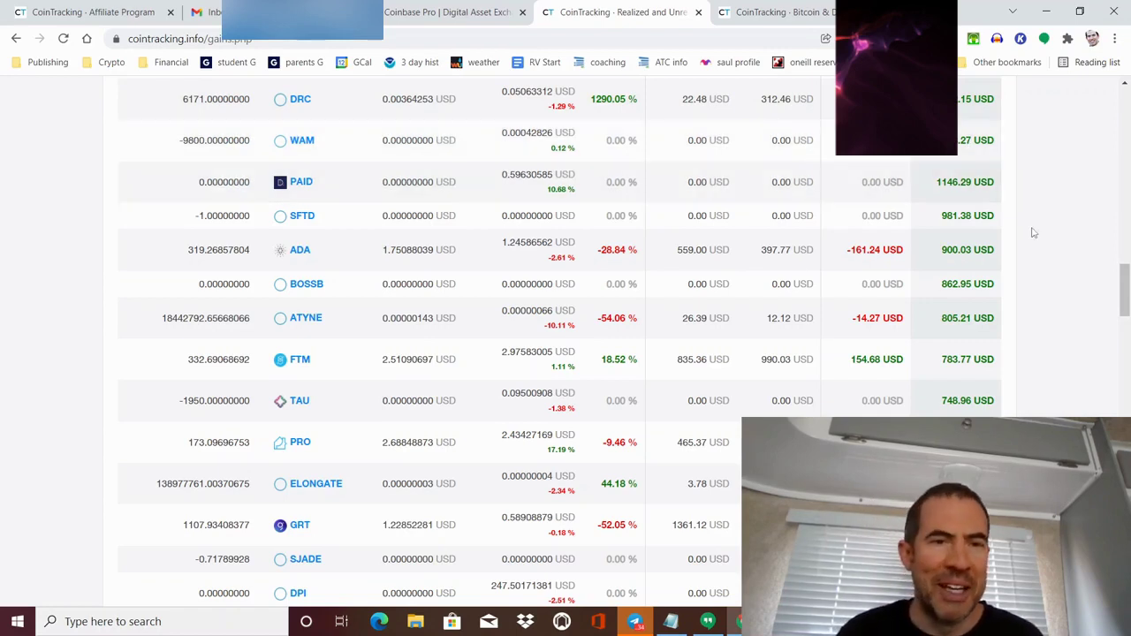
scroll(1033, 232, "down", 1)
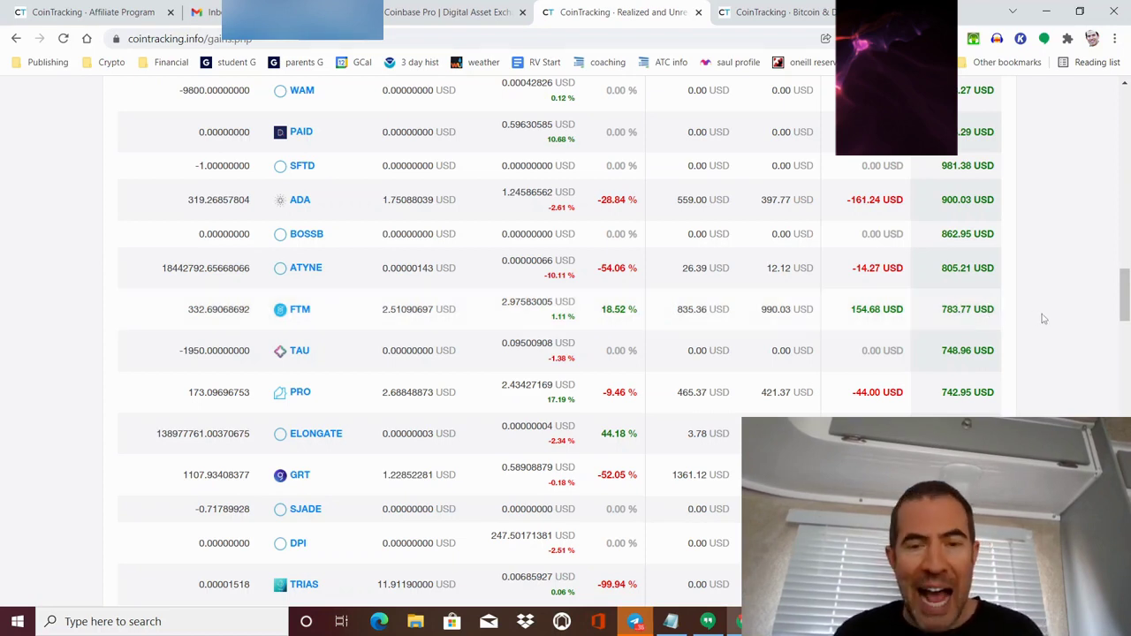
scroll(1042, 319, "down", 1)
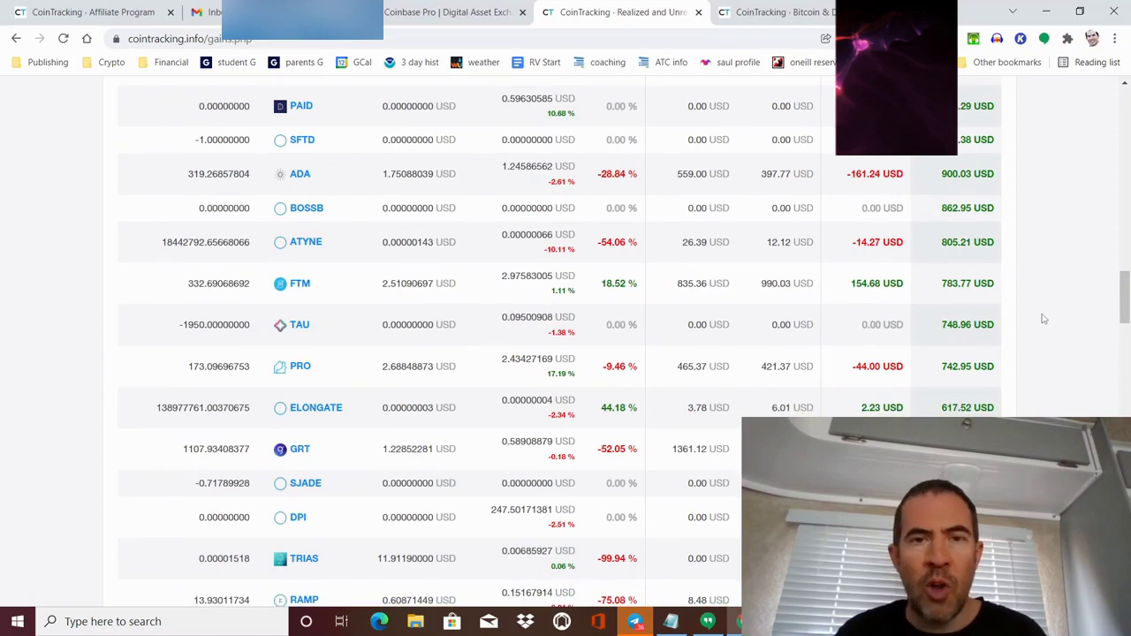
scroll(1042, 319, "down", 1)
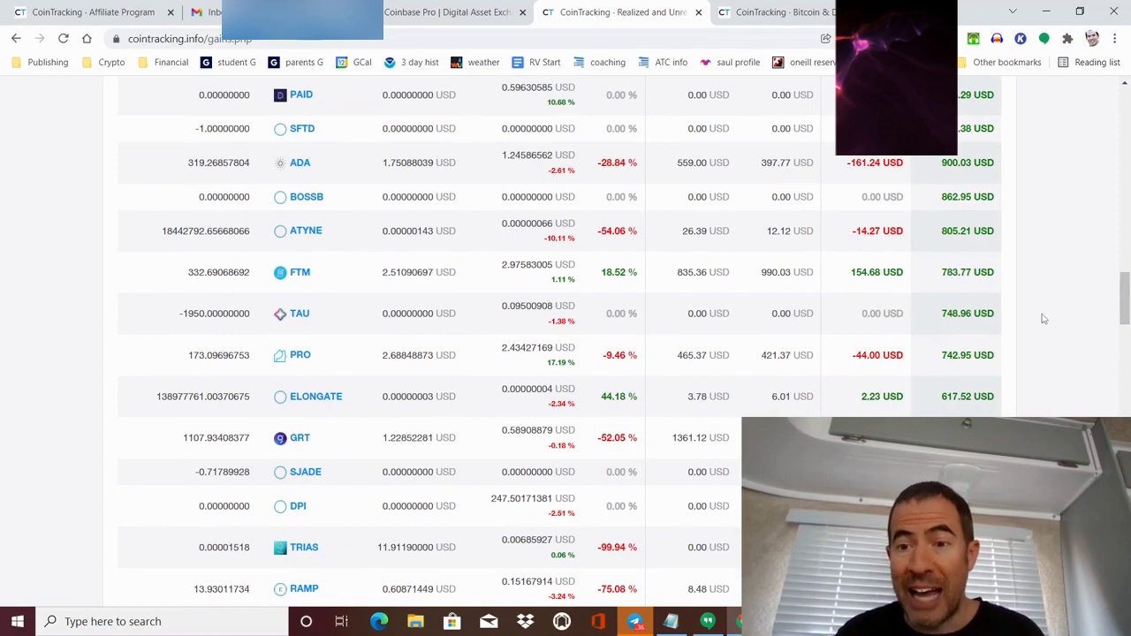
scroll(1042, 319, "down", 1)
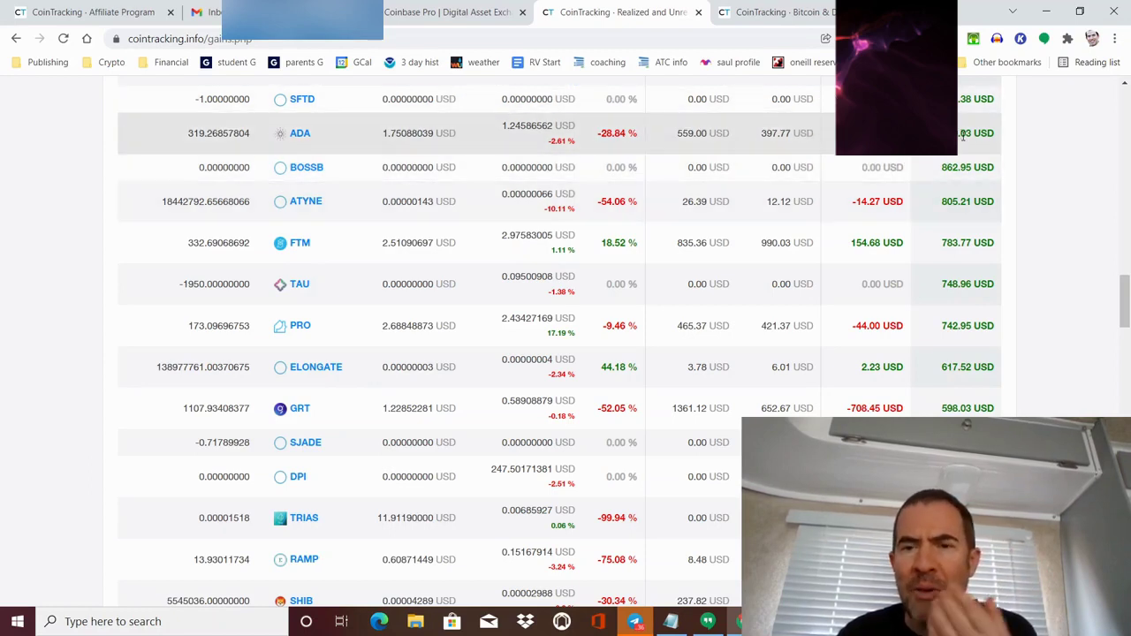
scroll(966, 151, "up", 1)
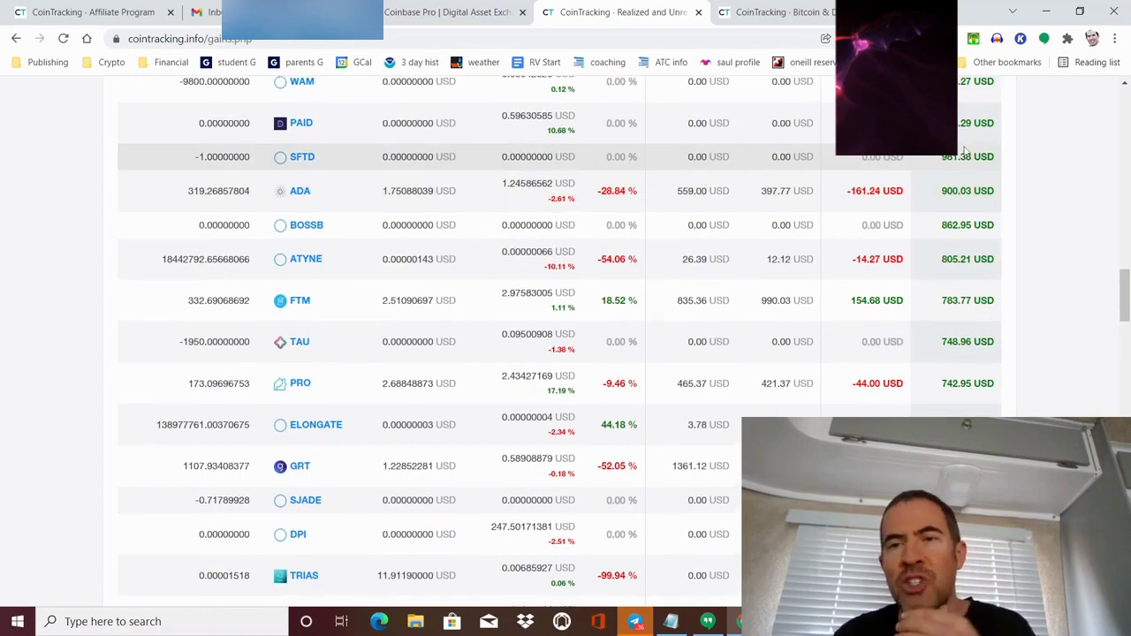
scroll(965, 151, "down", 1)
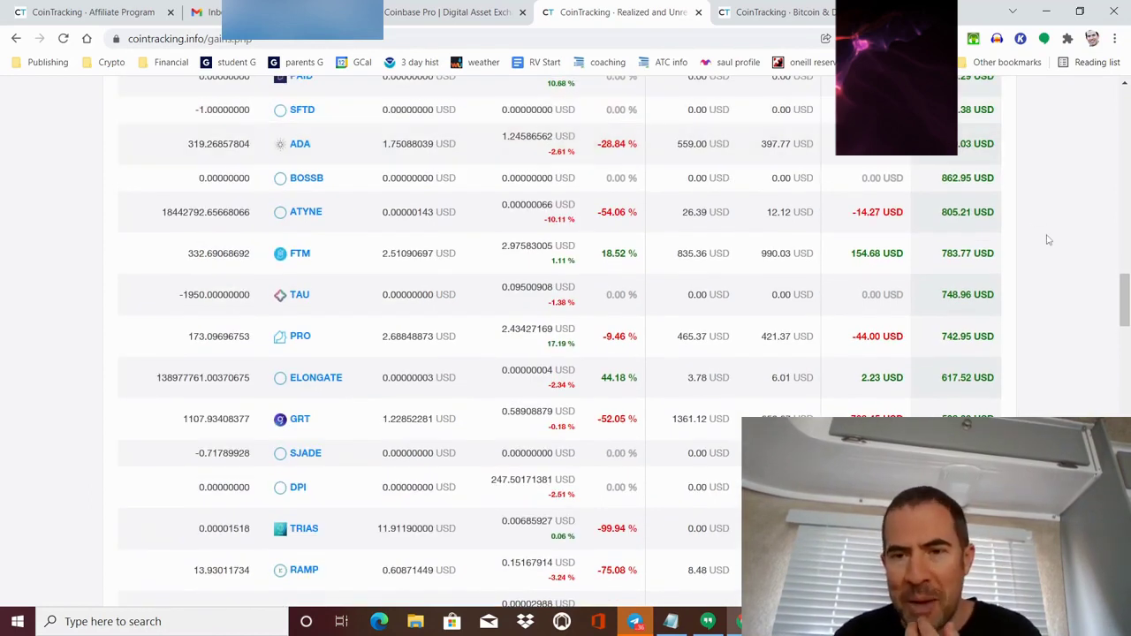
scroll(1048, 240, "down", 1)
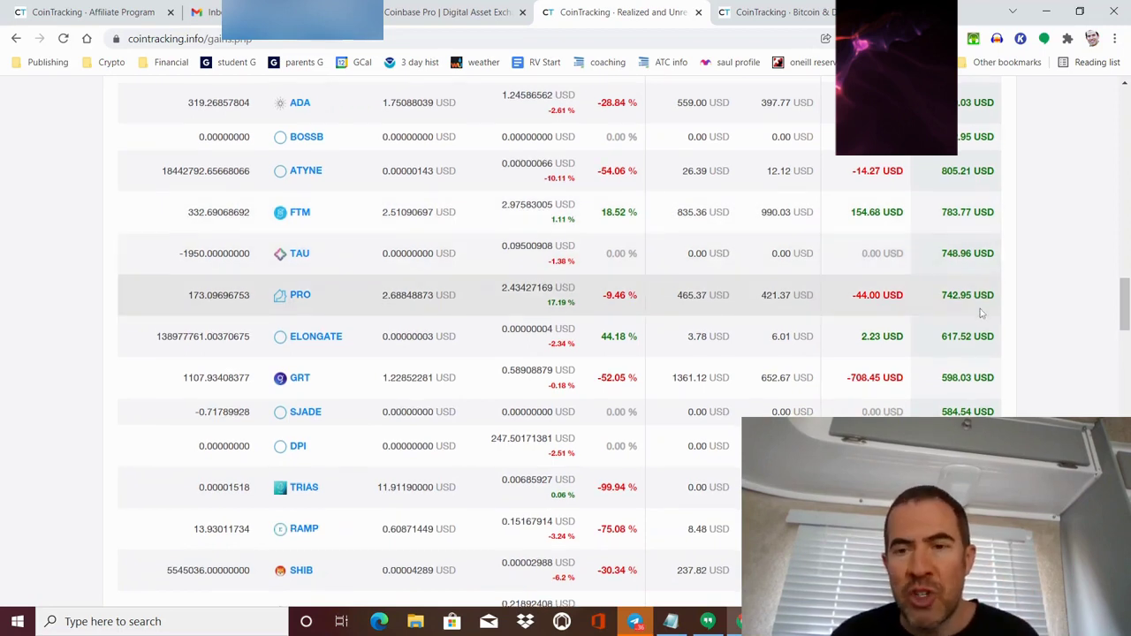
scroll(980, 313, "down", 1)
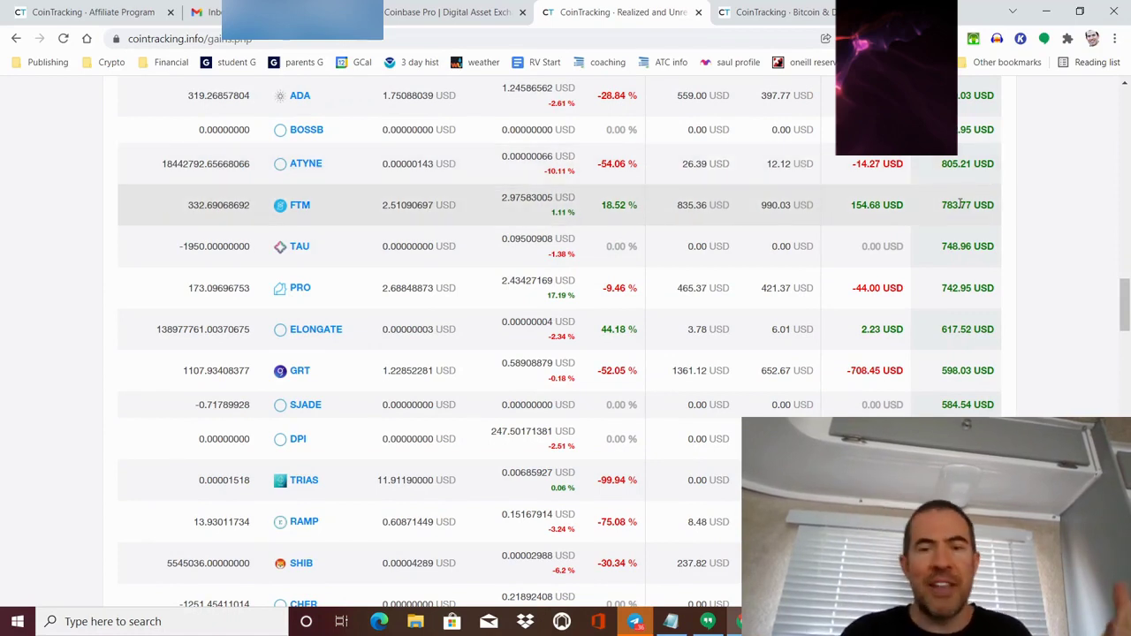
scroll(960, 204, "up", 1)
scroll(960, 204, "down", 1)
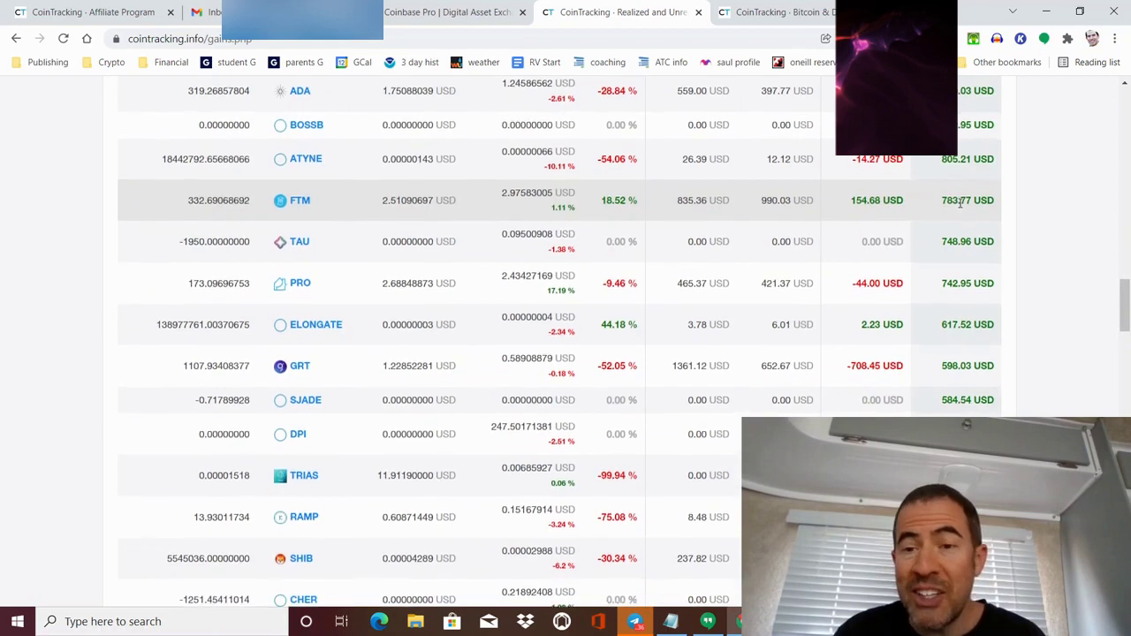
Step: Switch to the homepage tab and bring up the Reporting menu
left_click(782, 13)
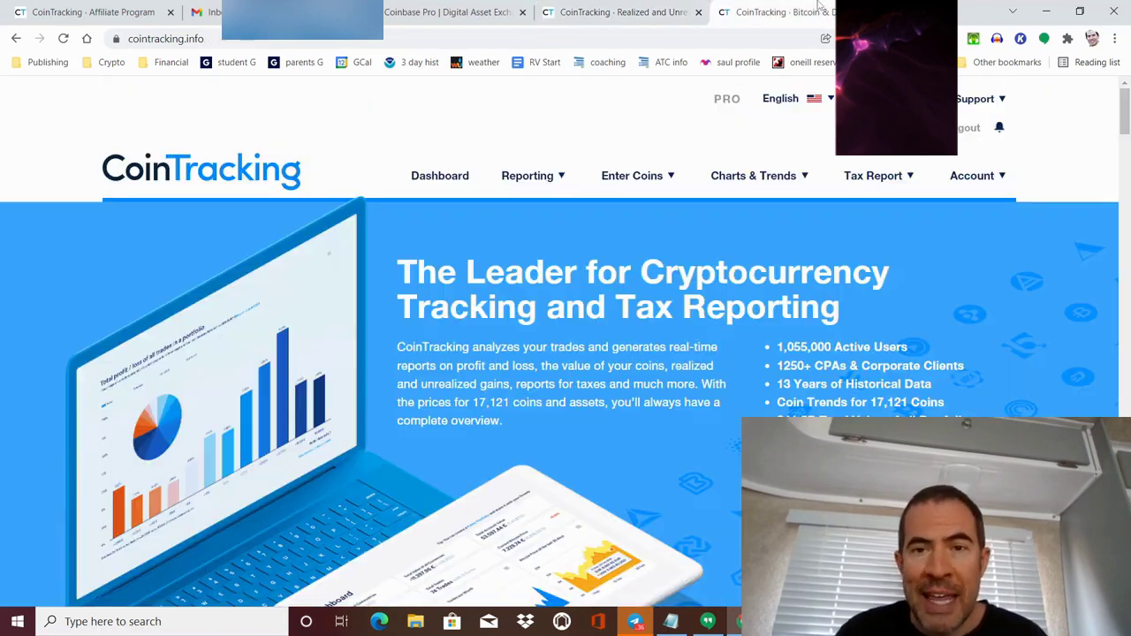
mouse_move(643, 172)
mouse_move(539, 187)
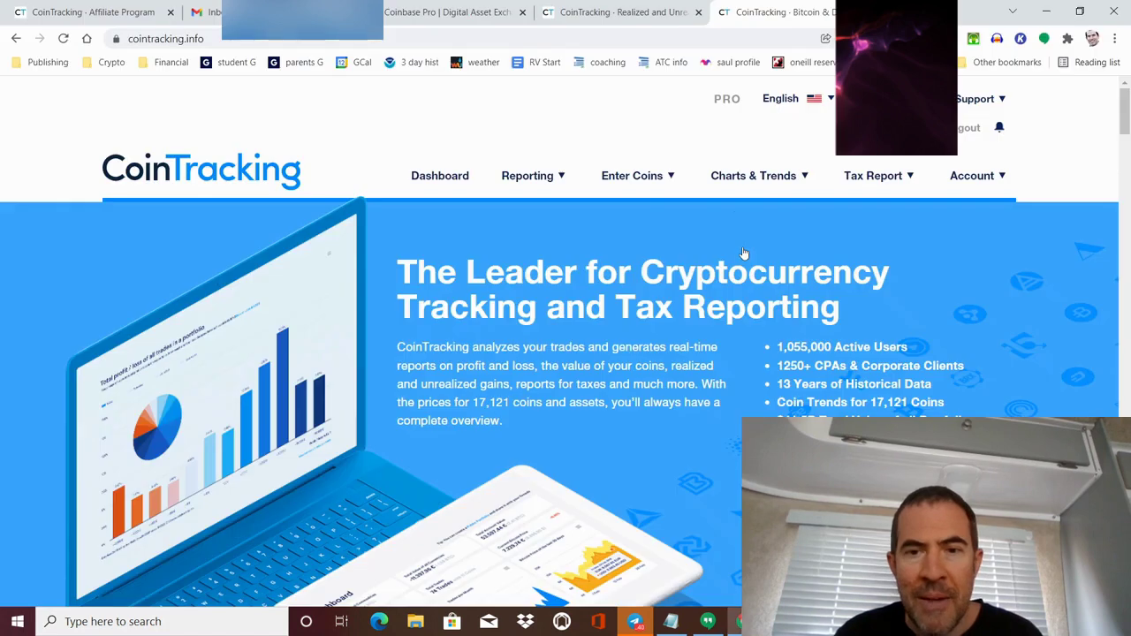
mouse_move(547, 195)
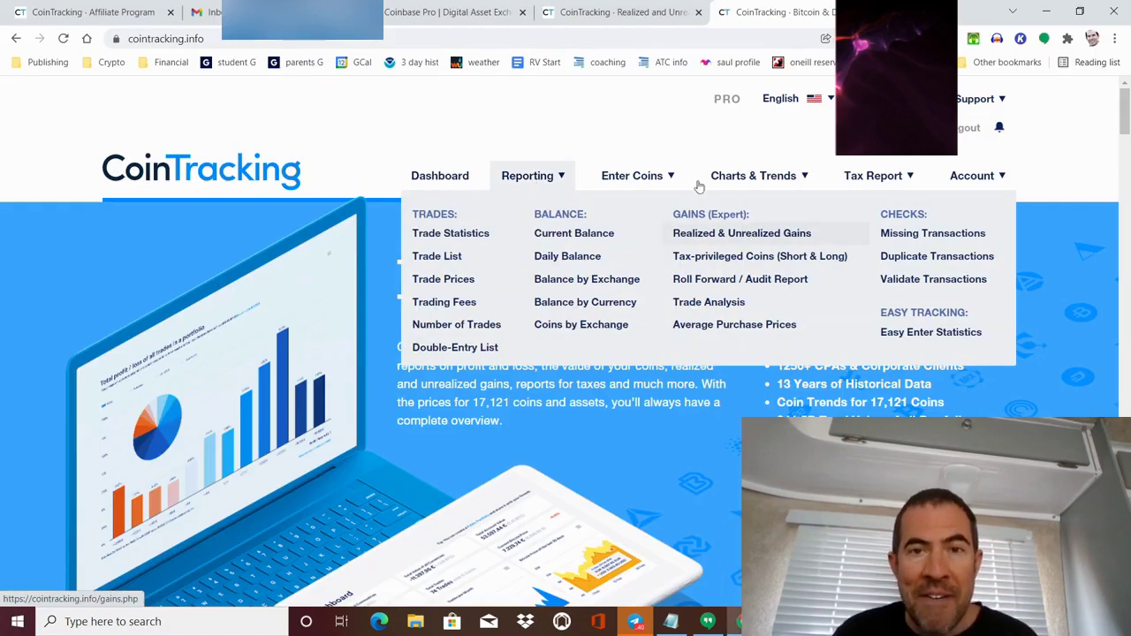
Step: Return to the Realized & Unrealized Gains tab and scroll its table
left_click(600, 12)
scroll(659, 212, "down", 2)
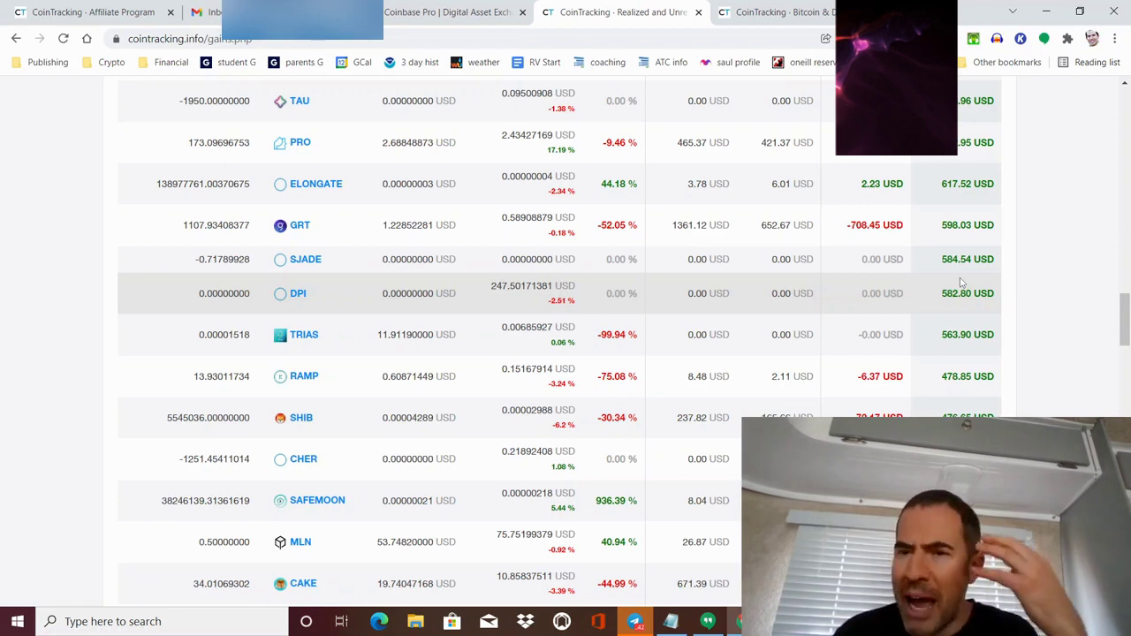
scroll(961, 282, "up", 1)
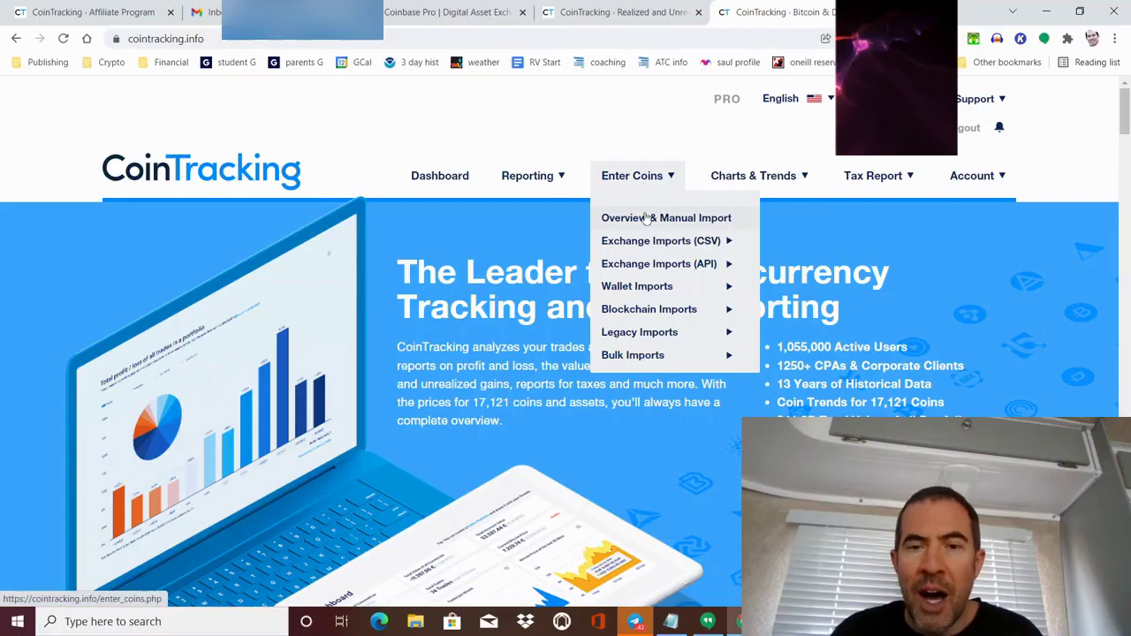
Step: Browse the exchanges listed under Enter Coins > Exchange Imports (CSV) and Exchange Imports (API)
mouse_move(650, 244)
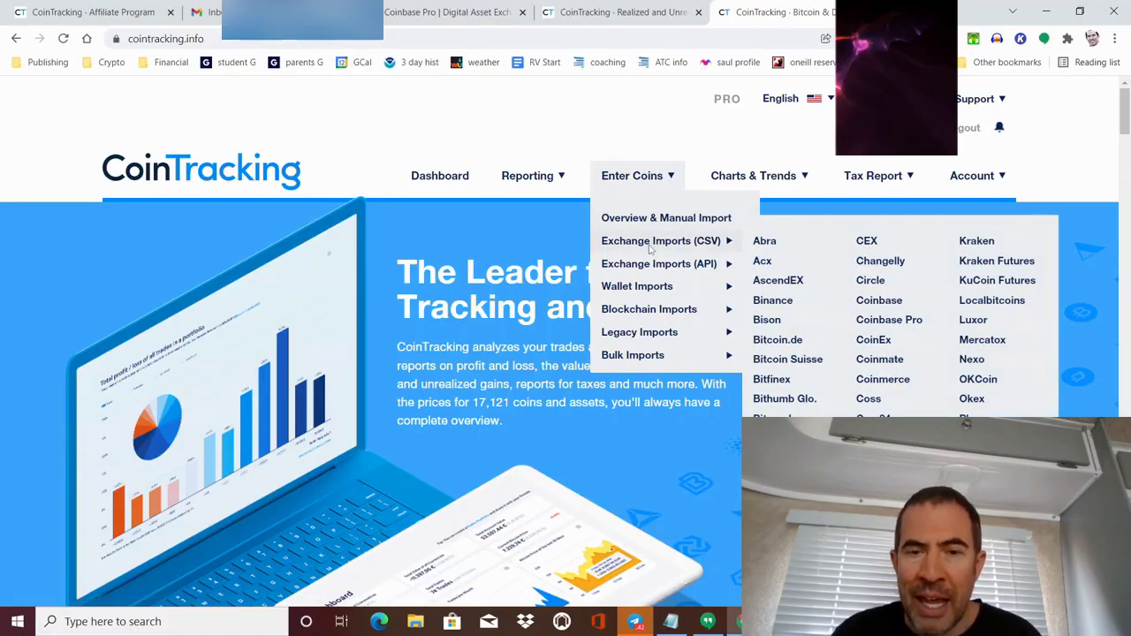
mouse_move(652, 267)
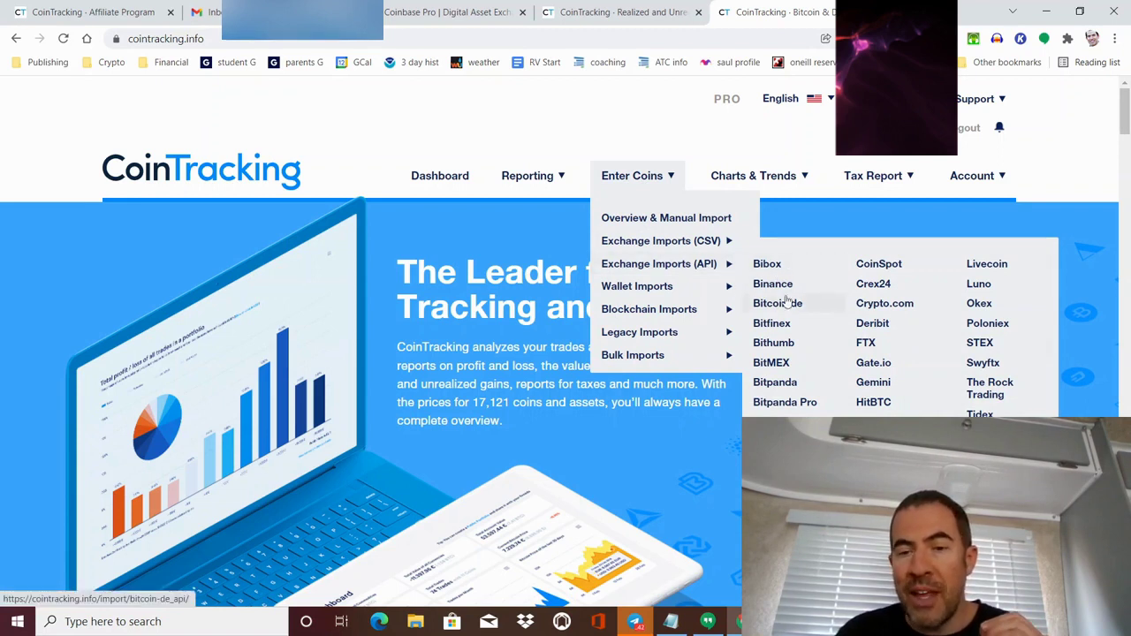
scroll(784, 318, "down", 1)
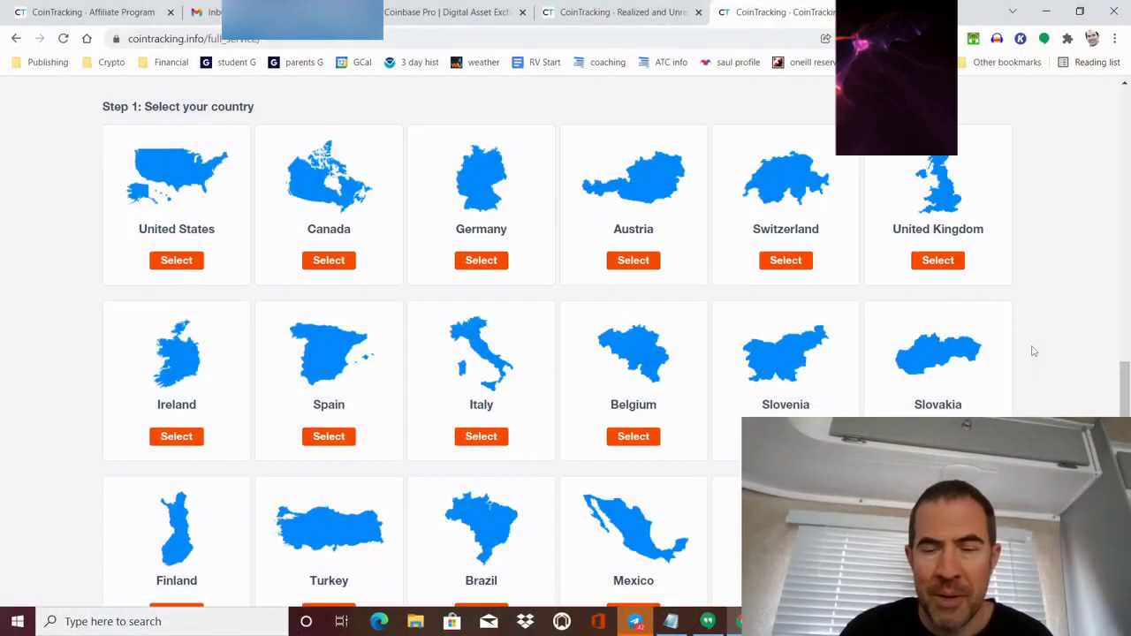
key("alt+Tab")
key("alt+Tab")
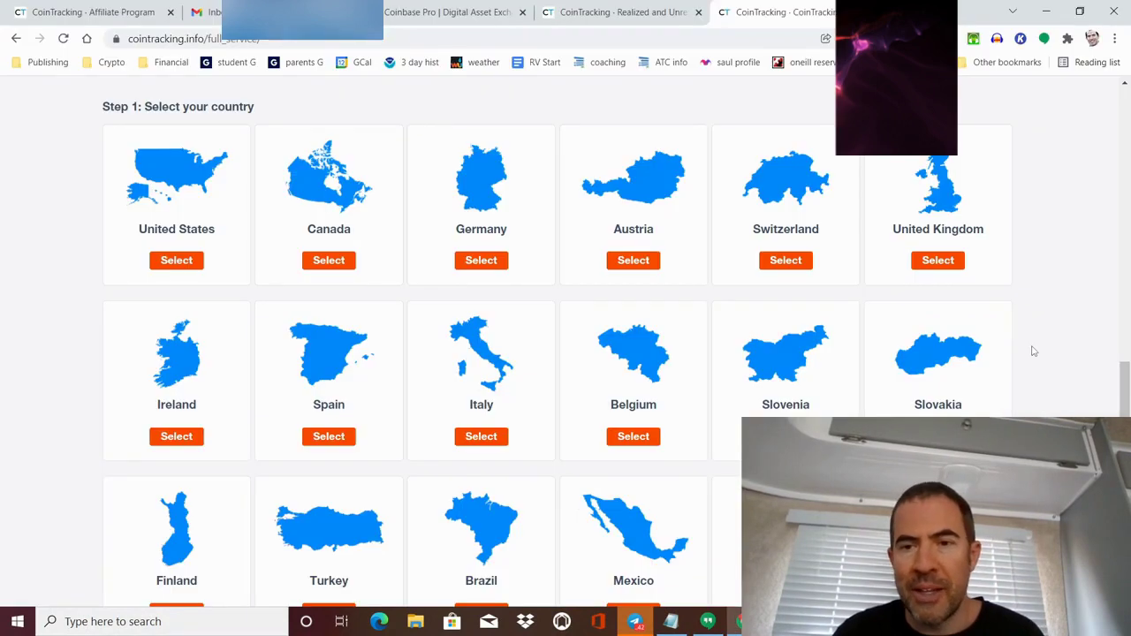
scroll(1027, 304, "up", 15)
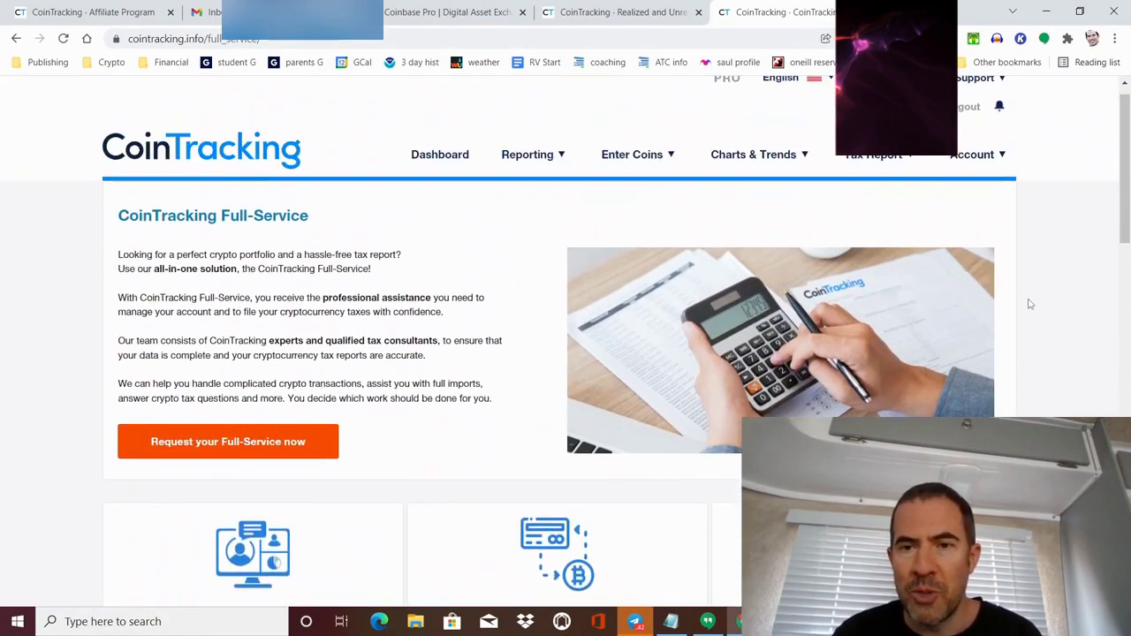
mouse_move(885, 188)
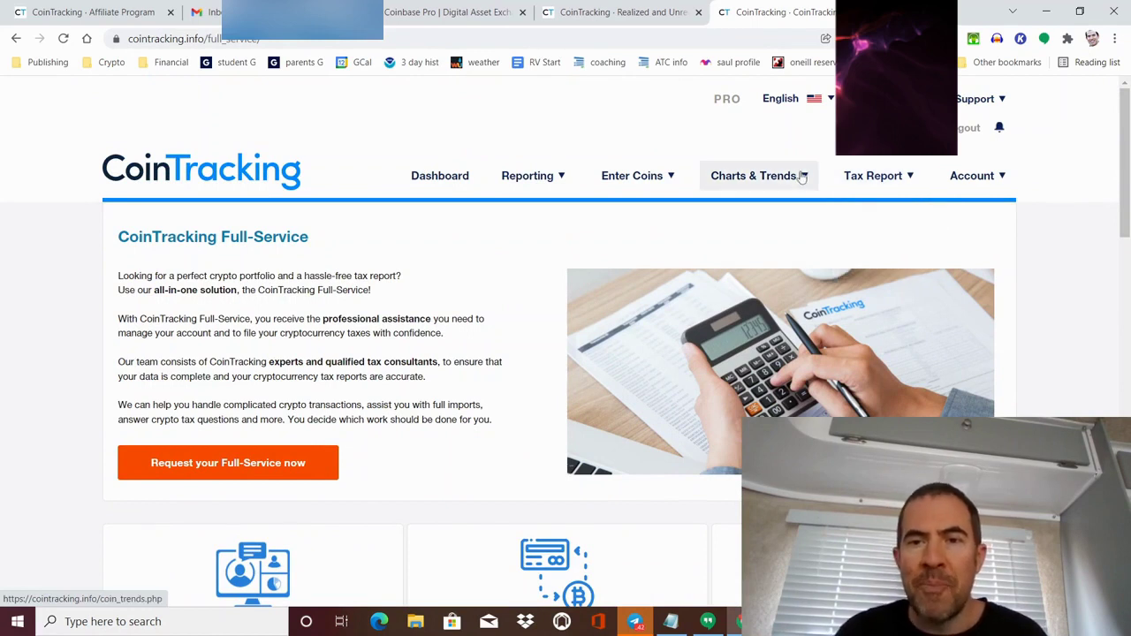
mouse_move(782, 183)
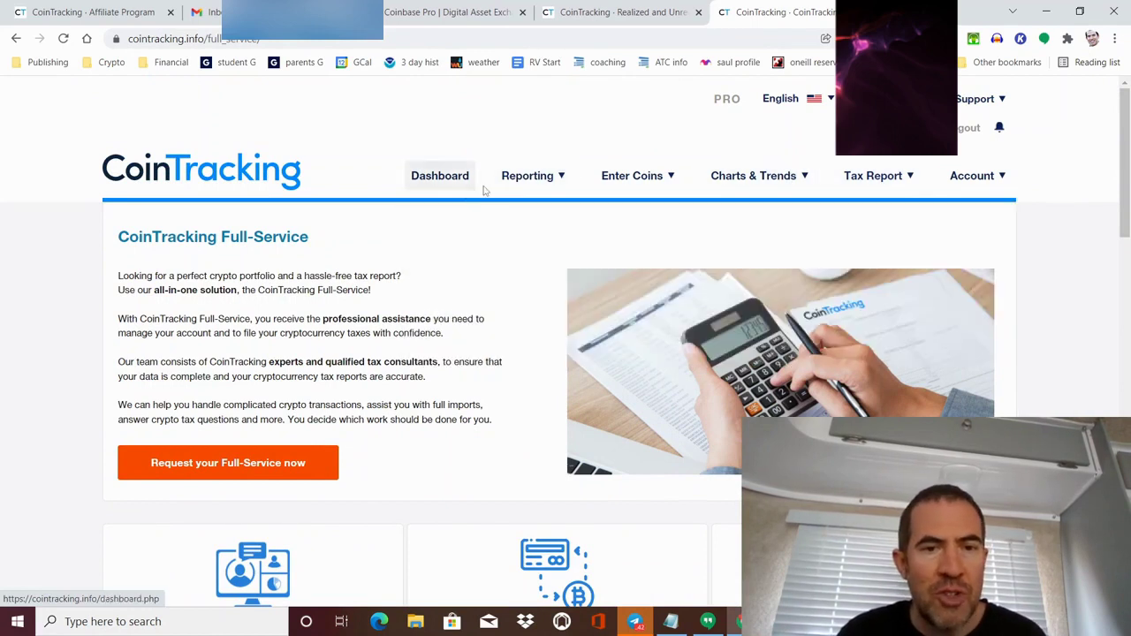
mouse_move(527, 176)
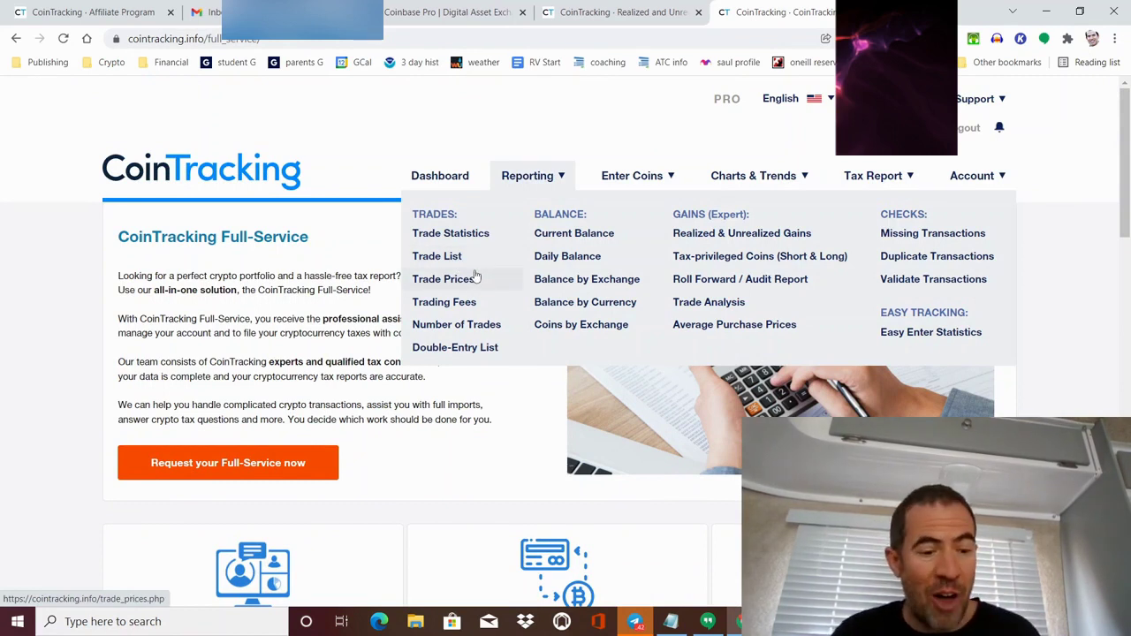
key("alt+Tab")
key("alt+Tab")
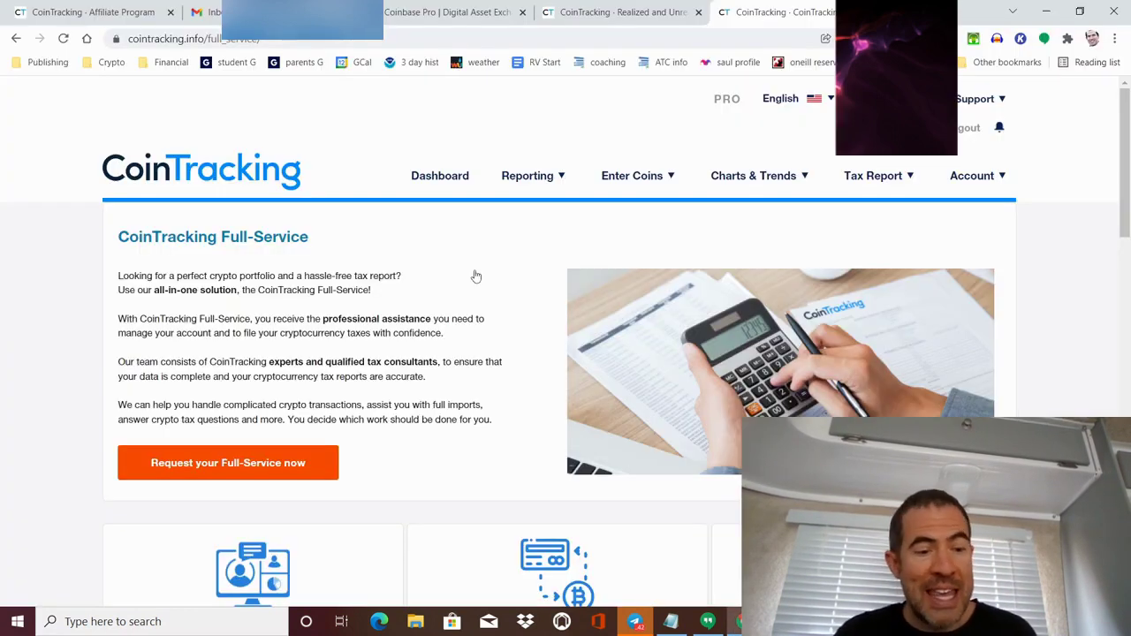
key("alt+Tab")
key("alt+Tab")
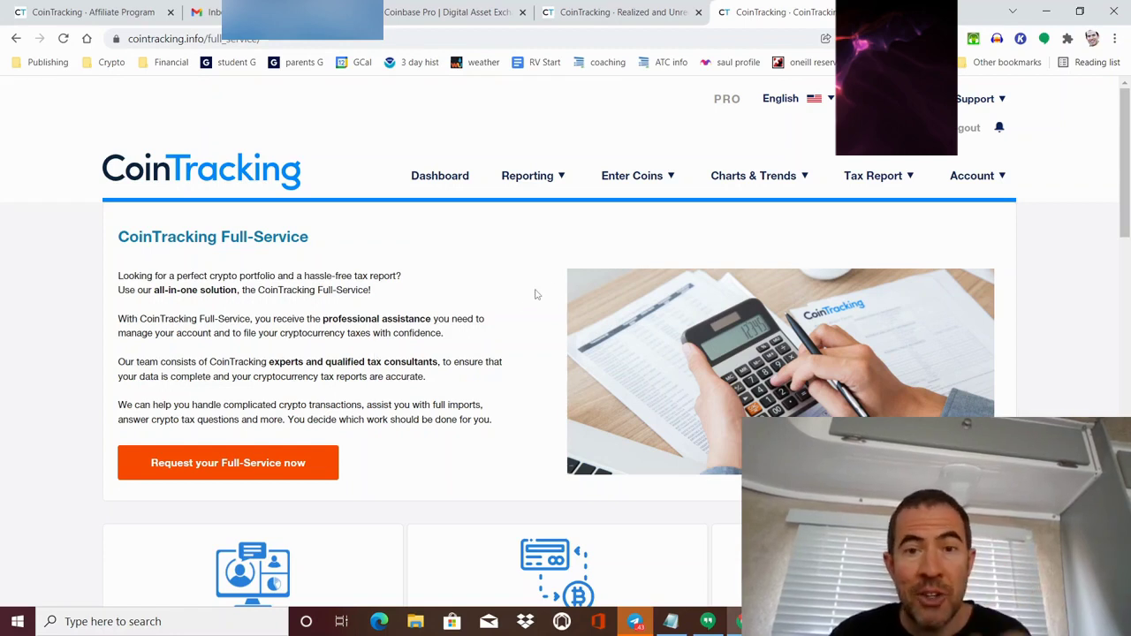
Step: Scroll through the homepage with the Tax Report menu in view
mouse_move(607, 184)
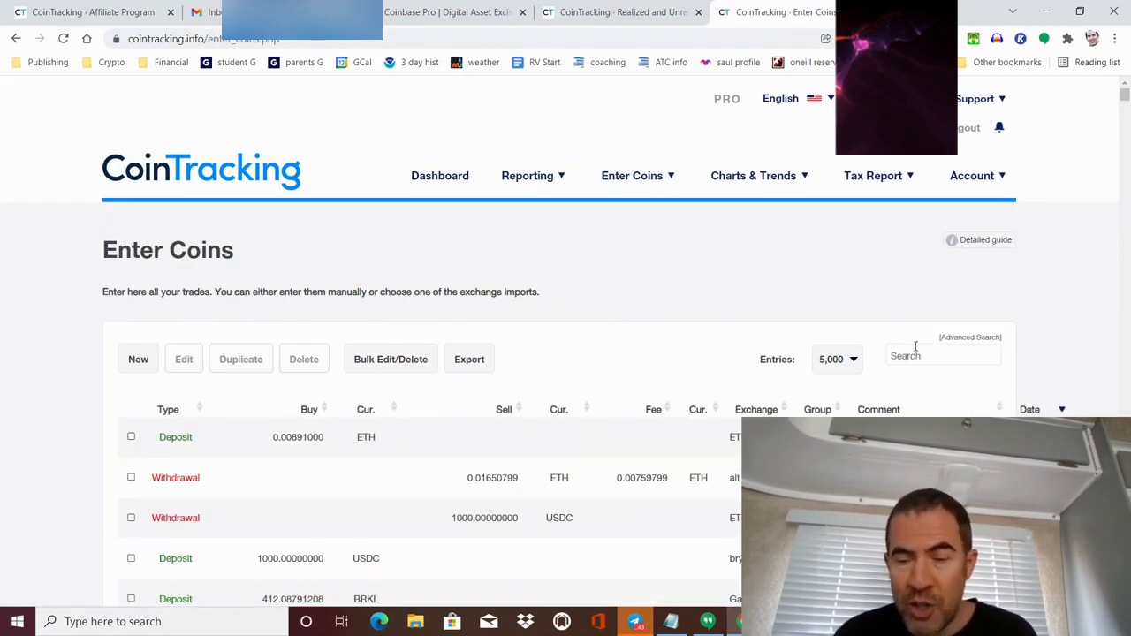
scroll(703, 387, "down", 15)
scroll(704, 387, "down", 15)
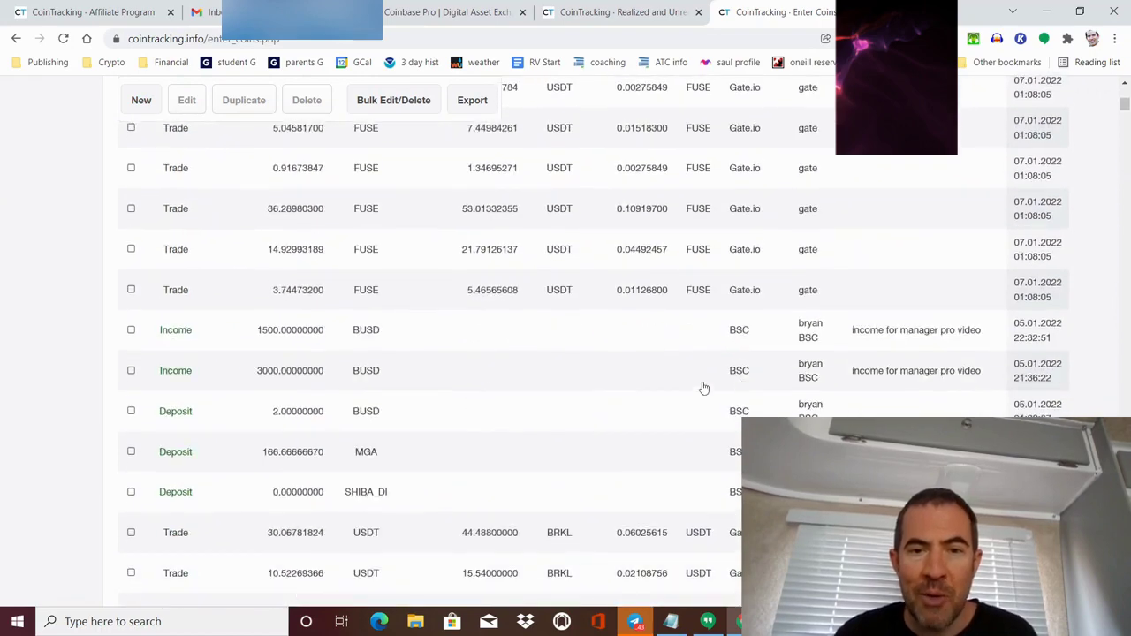
scroll(703, 387, "up", 15)
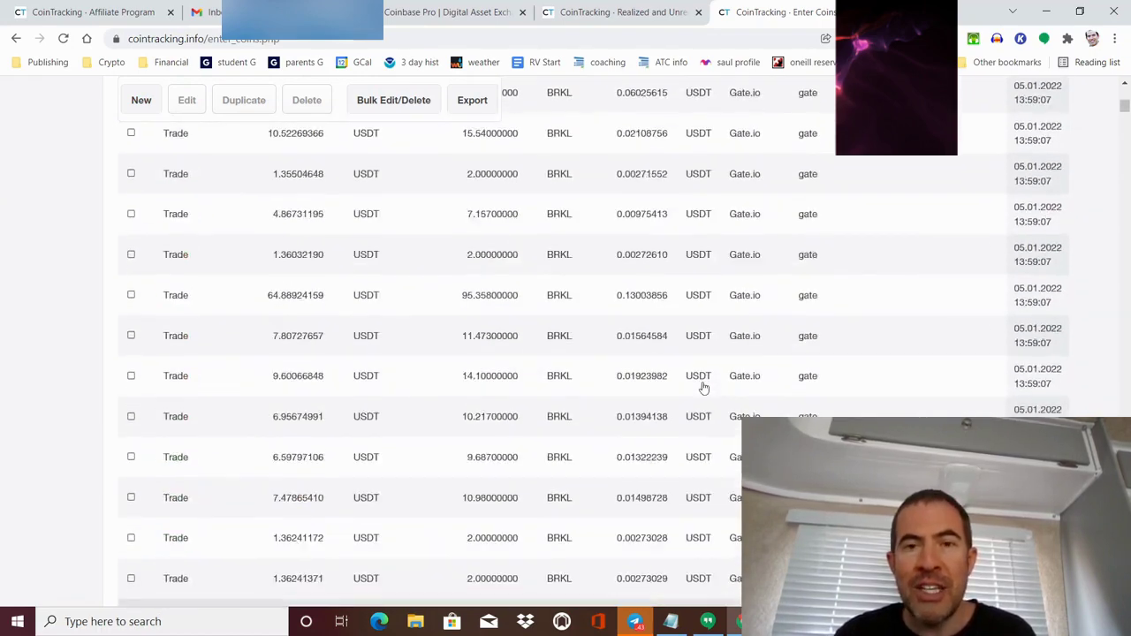
Step: Move through the gains report and entered transactions tabs back to the CoinTracking homepage
left_click(629, 9)
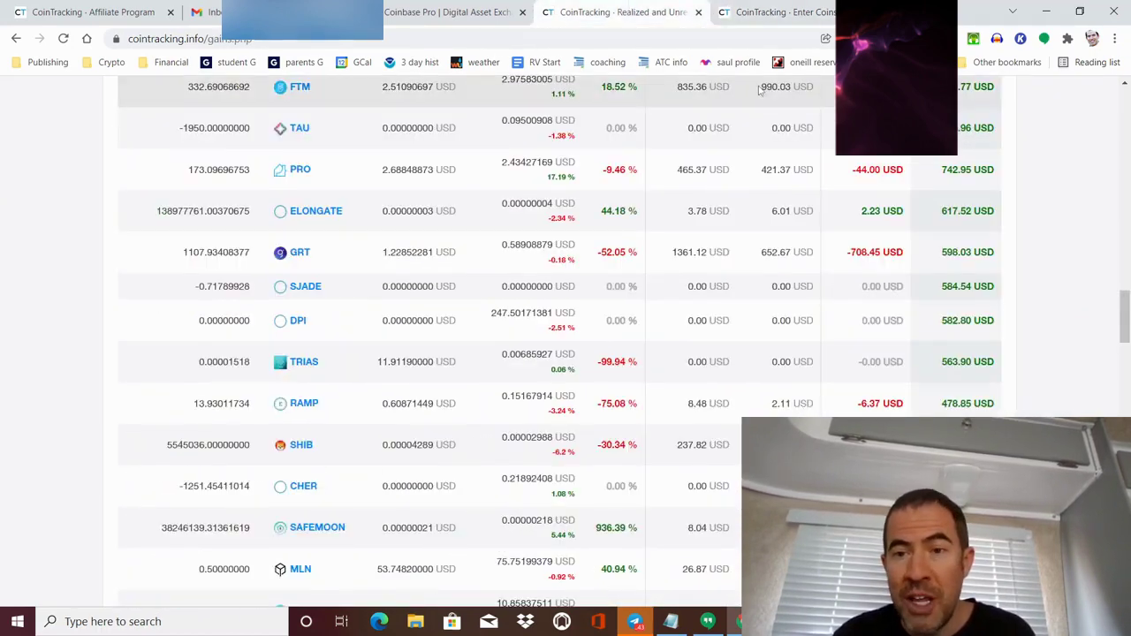
left_click(777, 11)
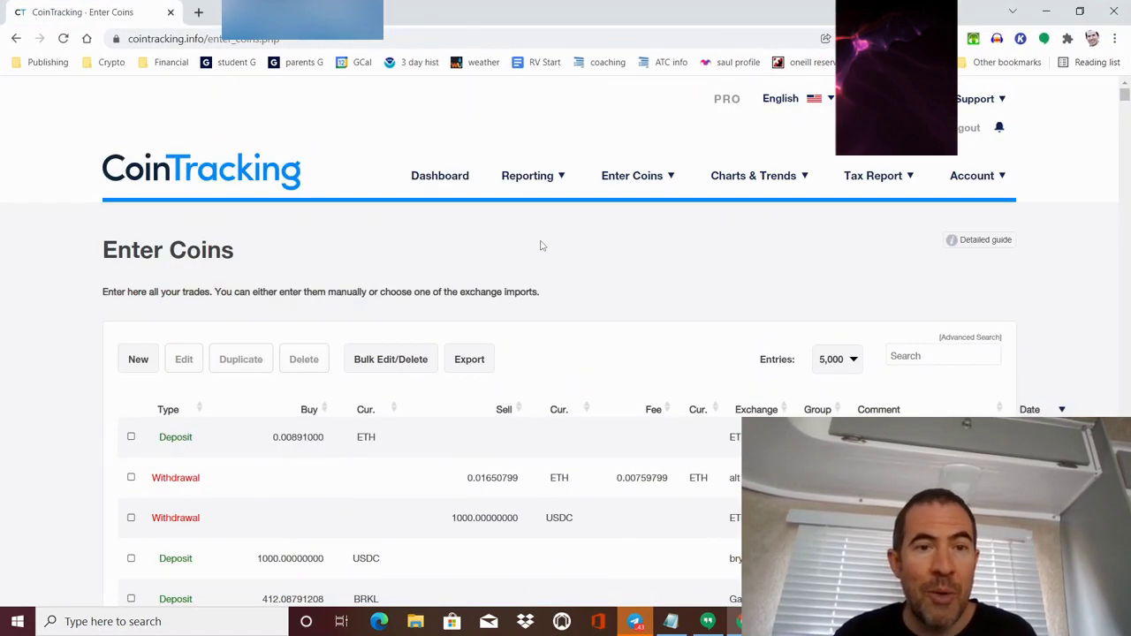
left_click(300, 173)
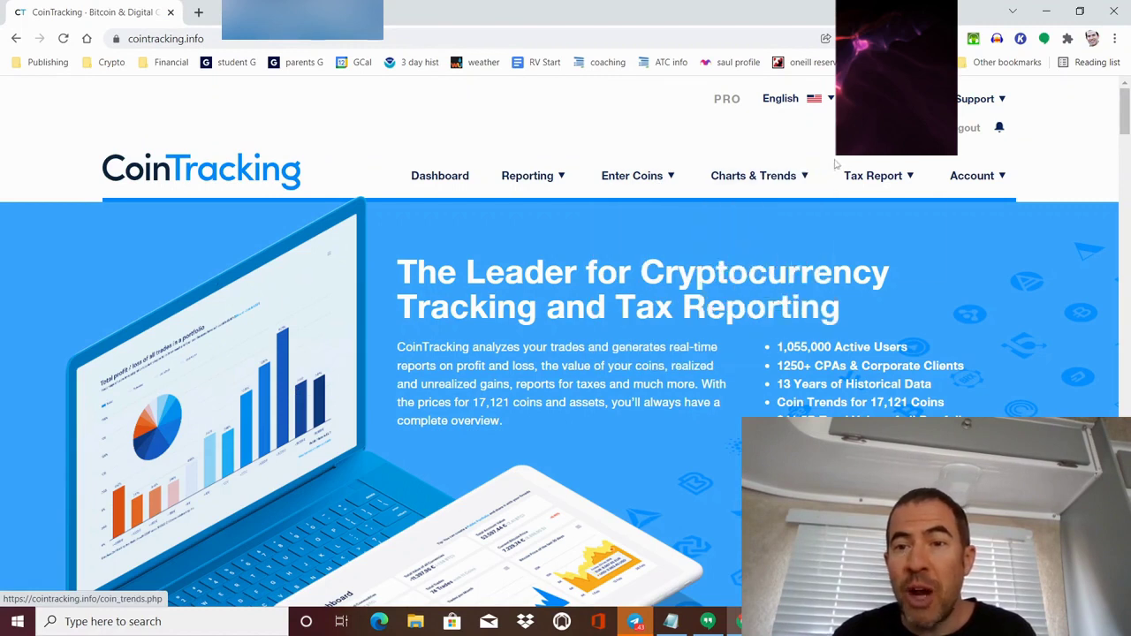
mouse_move(866, 178)
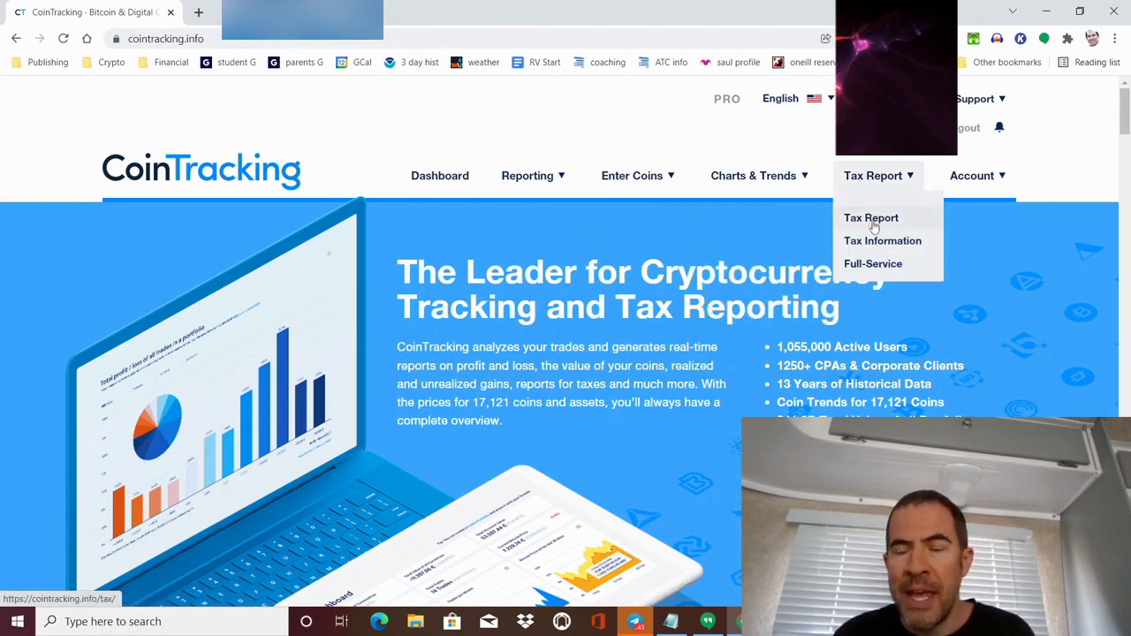
Step: Open the Crypto Tax Report page, then the Tax Consultants and Tax Information page
left_click(873, 220)
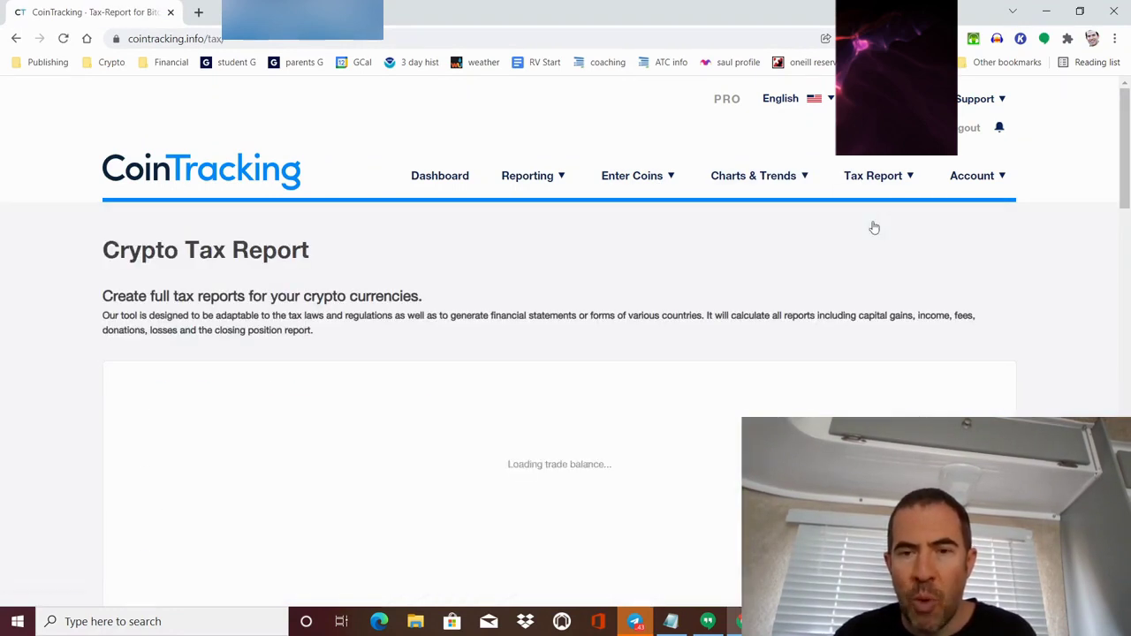
mouse_move(868, 181)
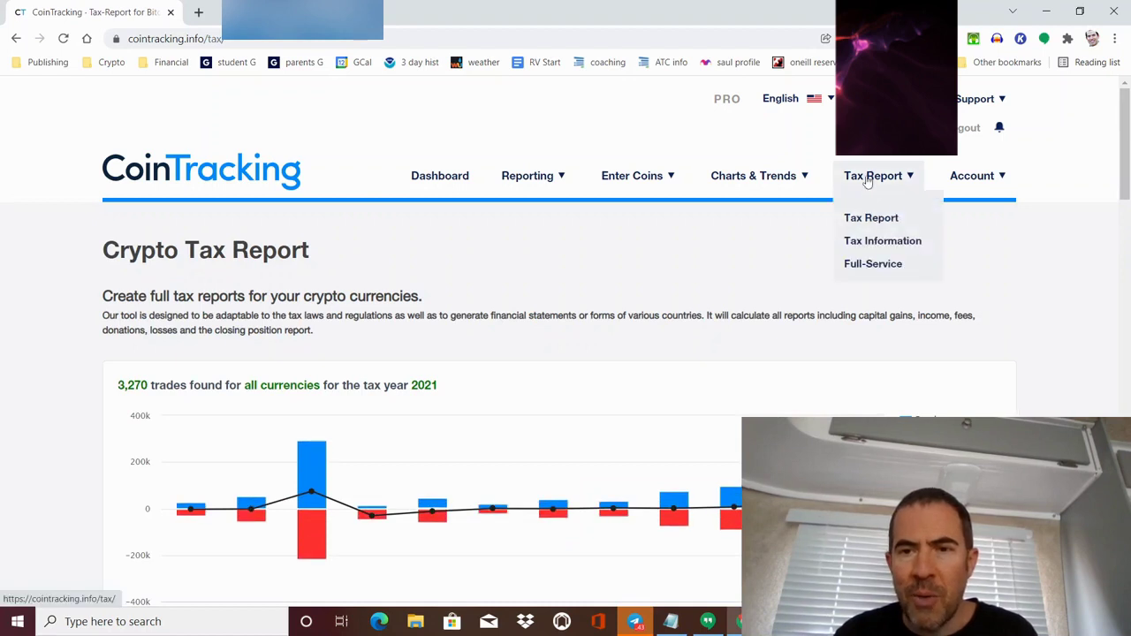
left_click(868, 244)
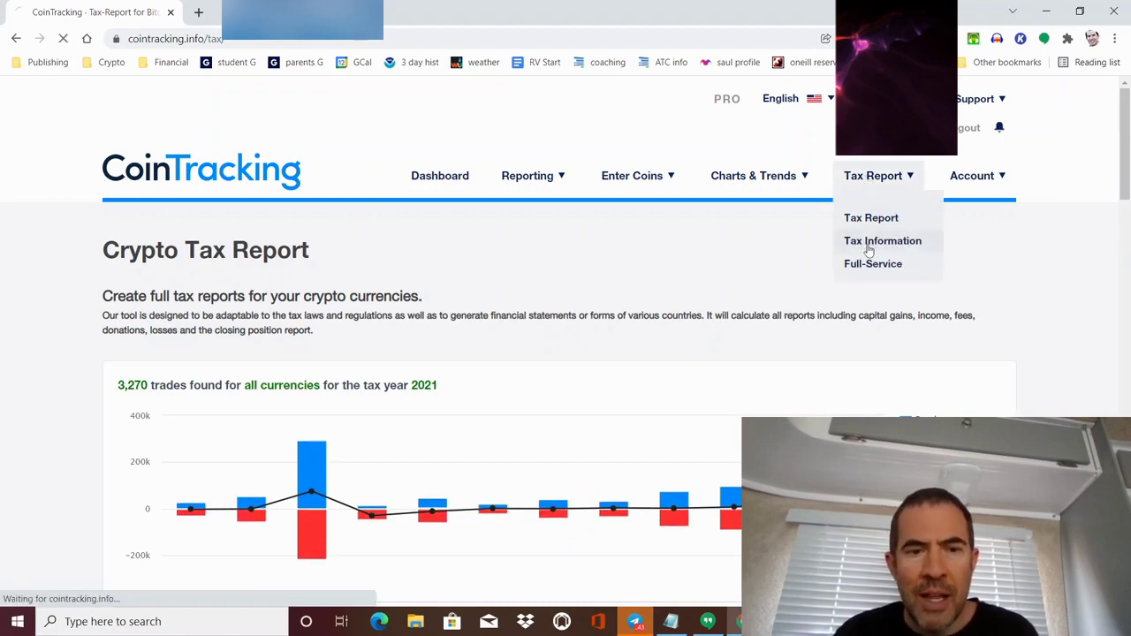
mouse_move(859, 194)
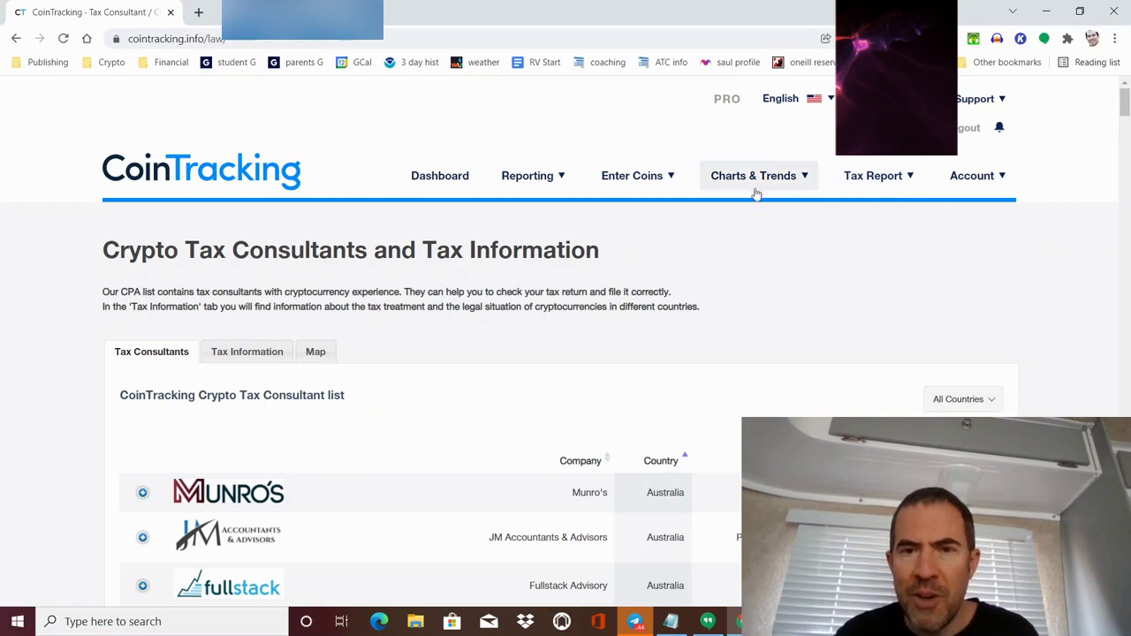
left_click(861, 221)
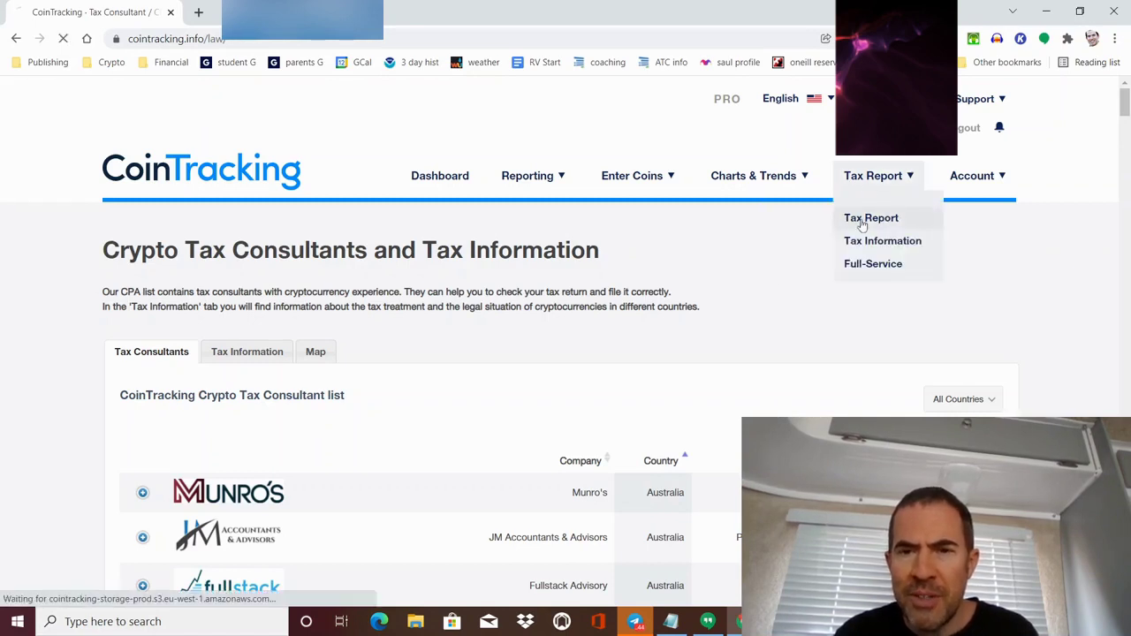
Step: Scroll through the tax consultants list by country and back to the top
scroll(775, 343, "down", 10)
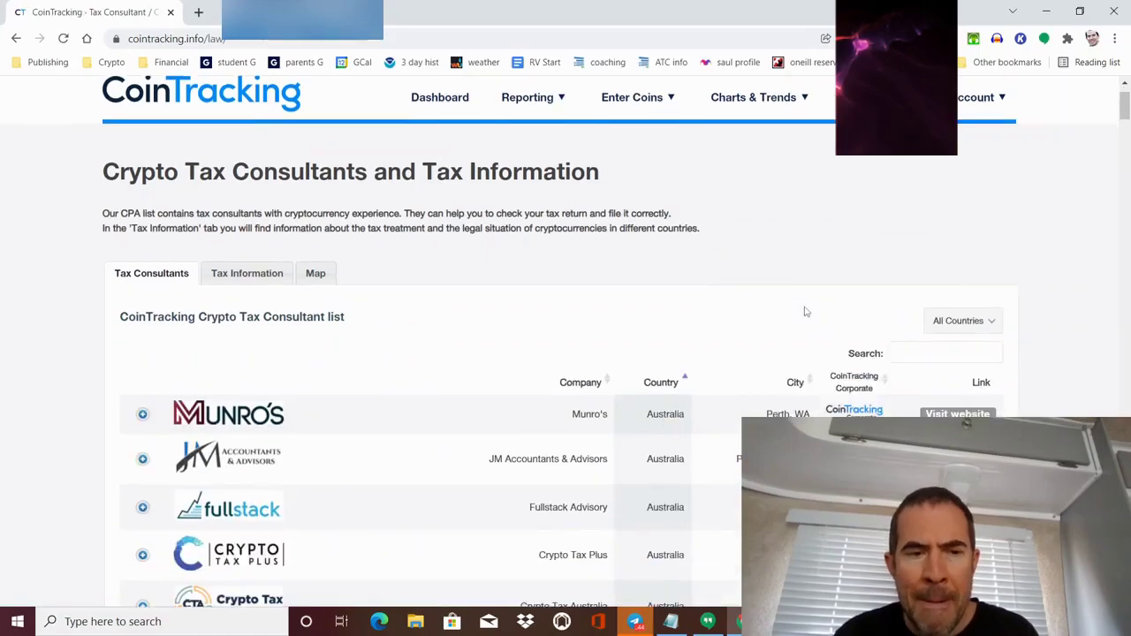
scroll(806, 311, "down", 20)
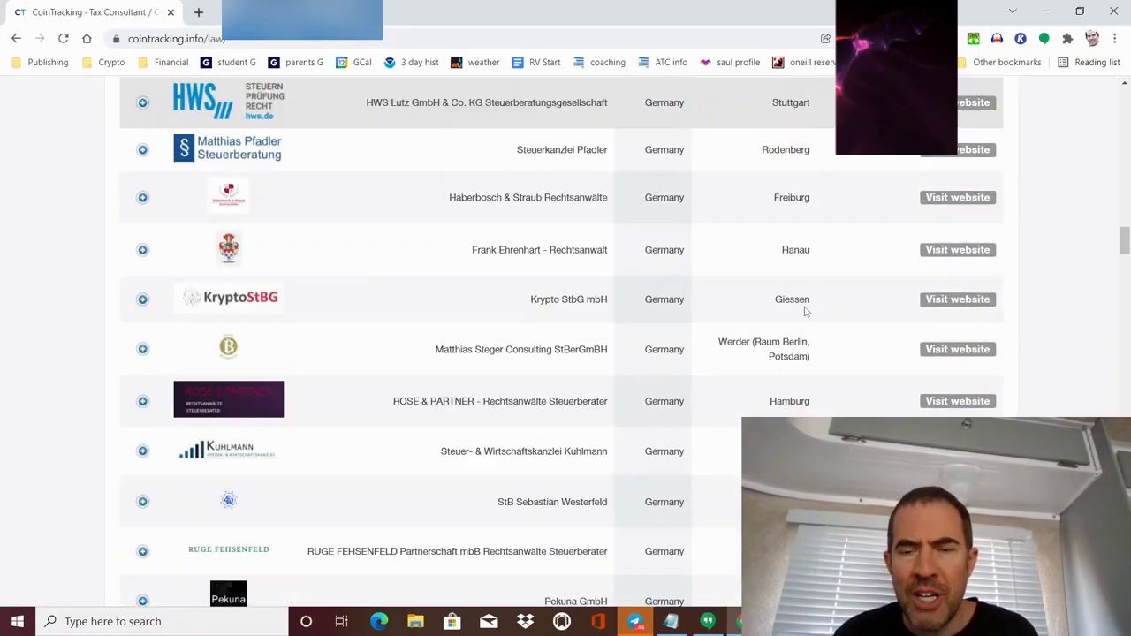
scroll(805, 310, "up", 20)
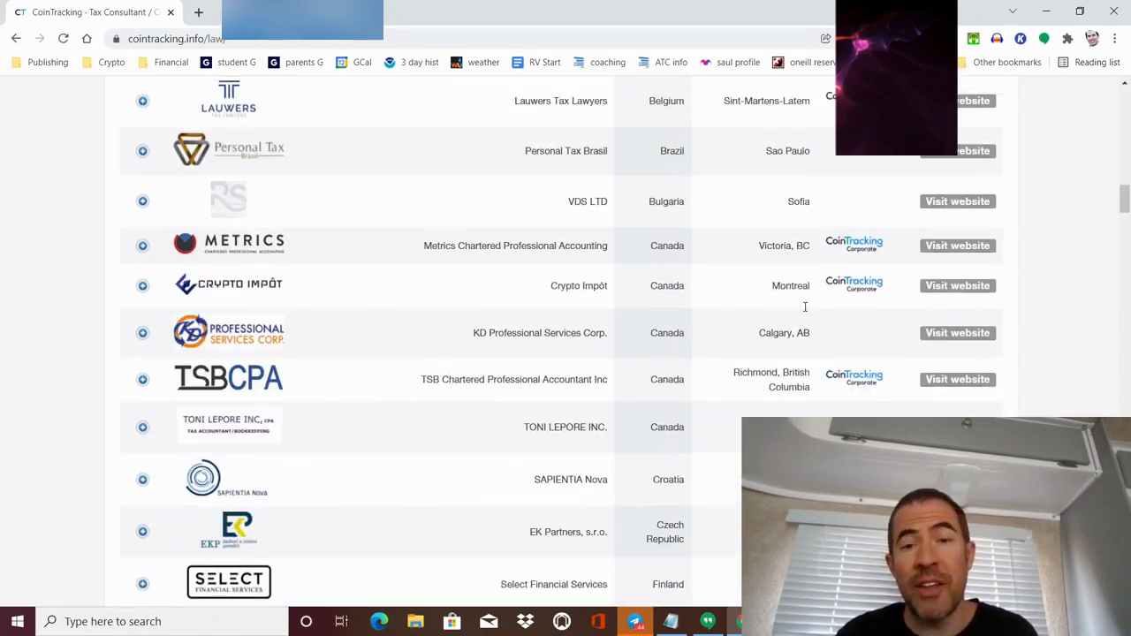
scroll(804, 306, "up", 15)
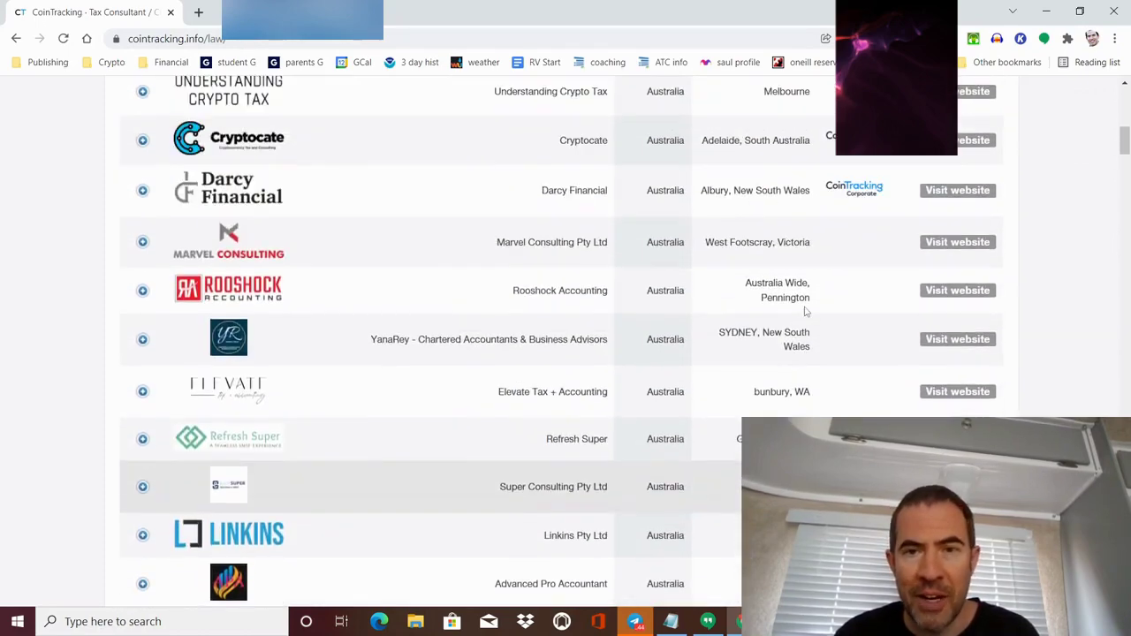
scroll(805, 311, "up", 2)
scroll(806, 311, "down", 1)
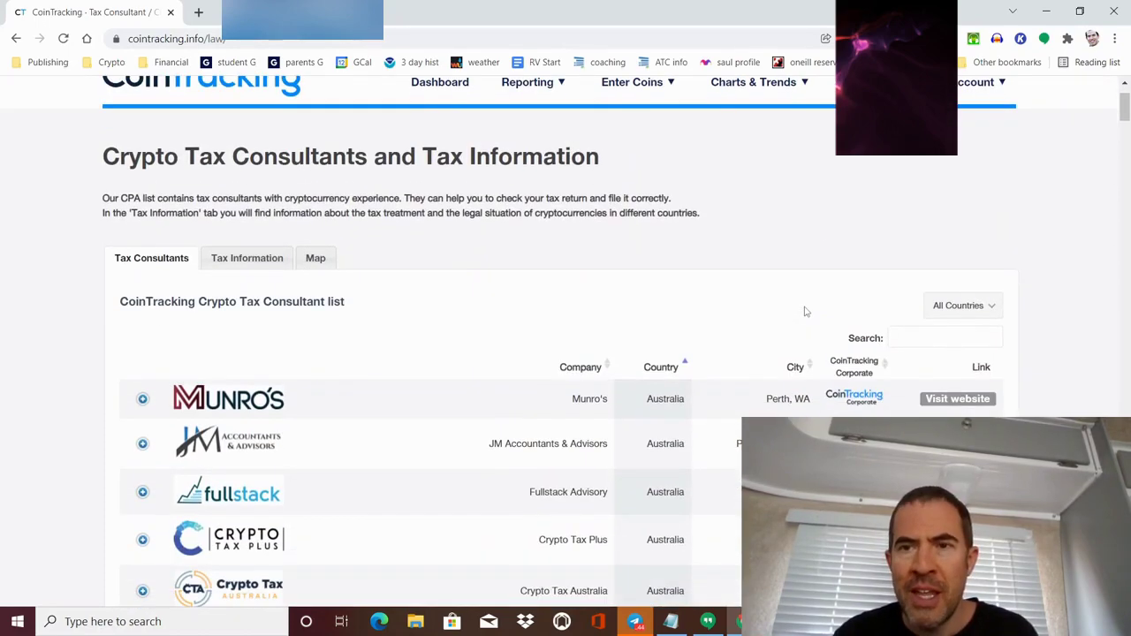
scroll(817, 212, "up", 1)
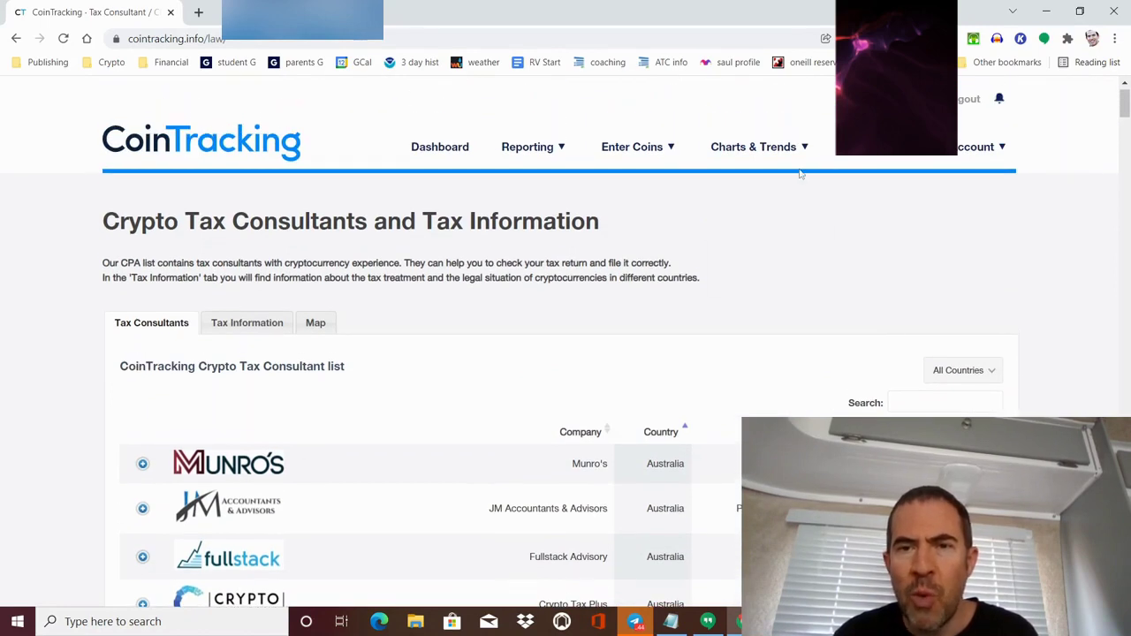
mouse_move(888, 147)
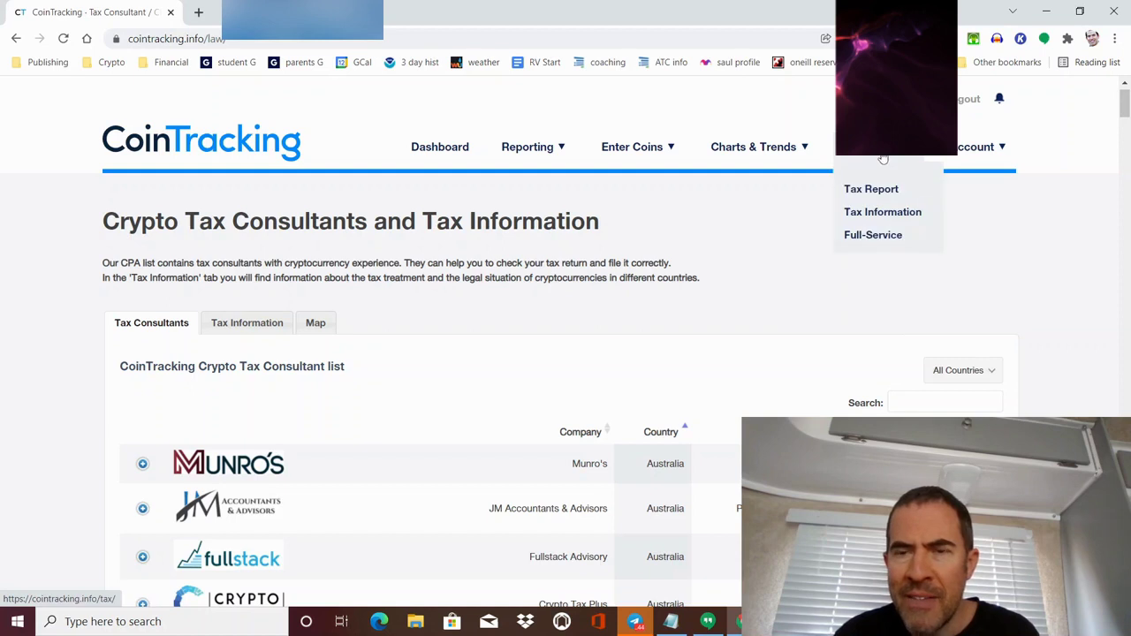
mouse_move(622, 148)
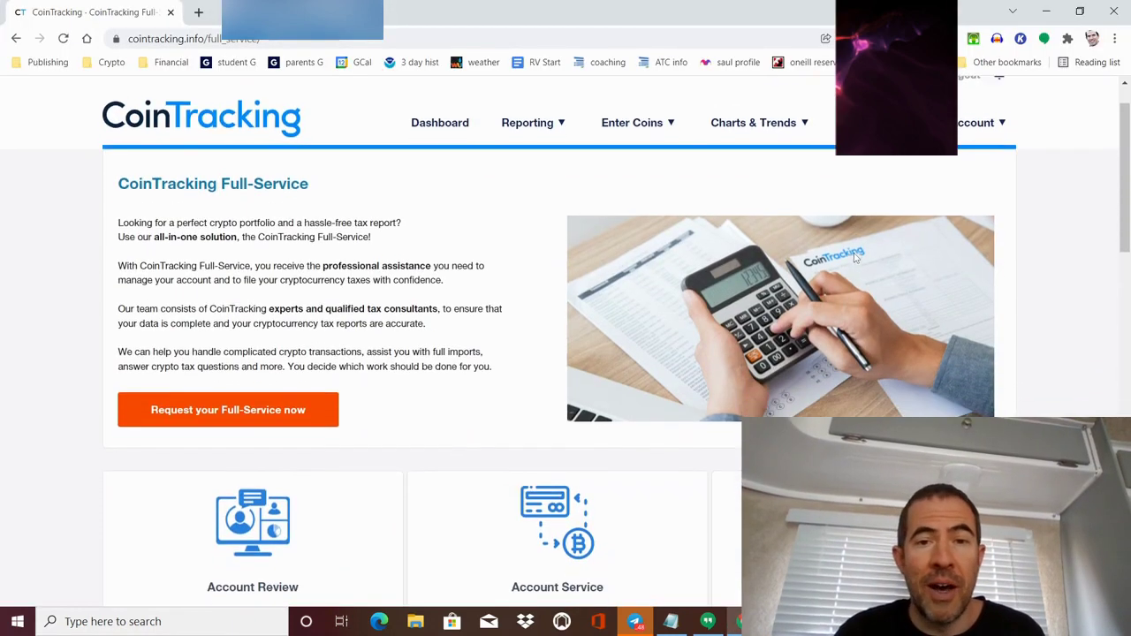
Step: Scroll the Full-Service cards and country grid, from United States and Canada to Brazil, Mexico and Australia
scroll(854, 256, "down", 4)
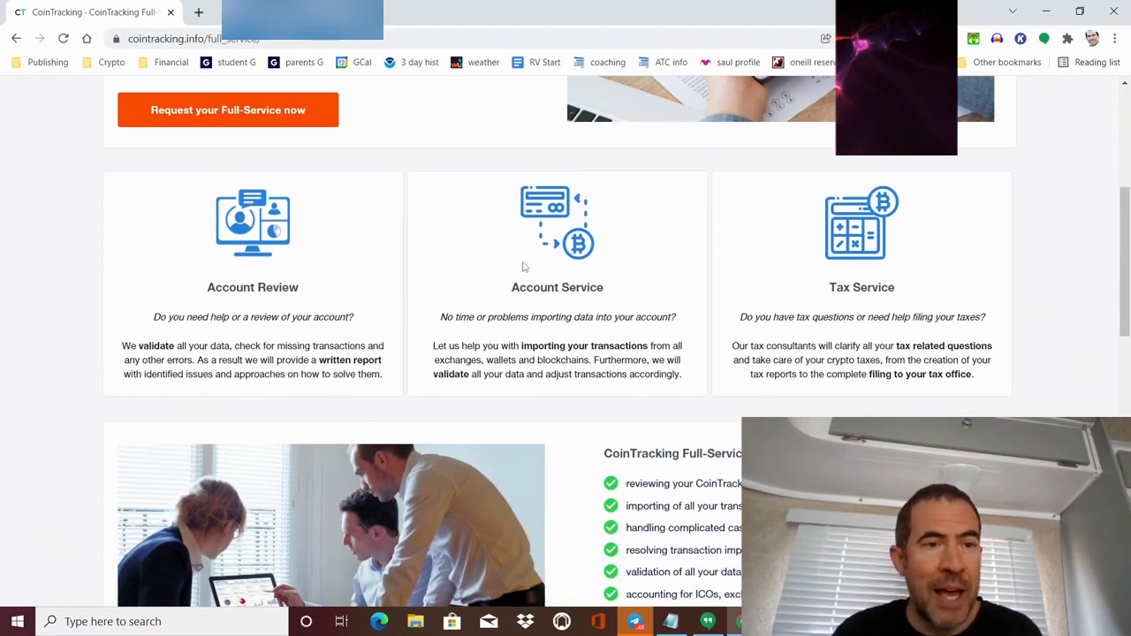
scroll(522, 263, "up", 2)
scroll(533, 332, "down", 9)
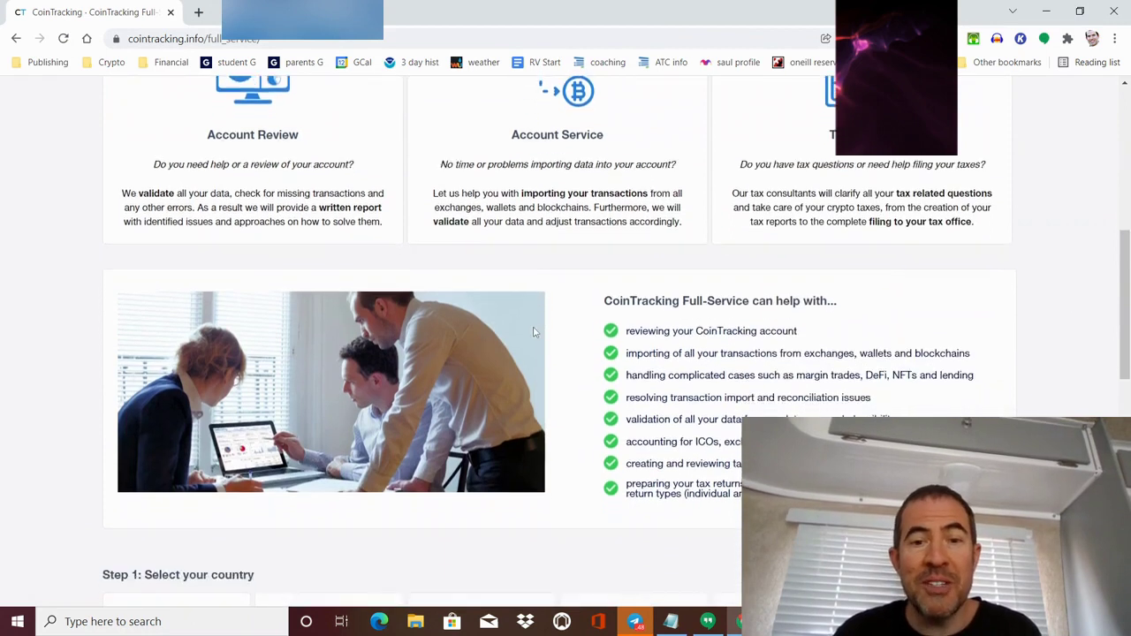
scroll(533, 332, "down", 1)
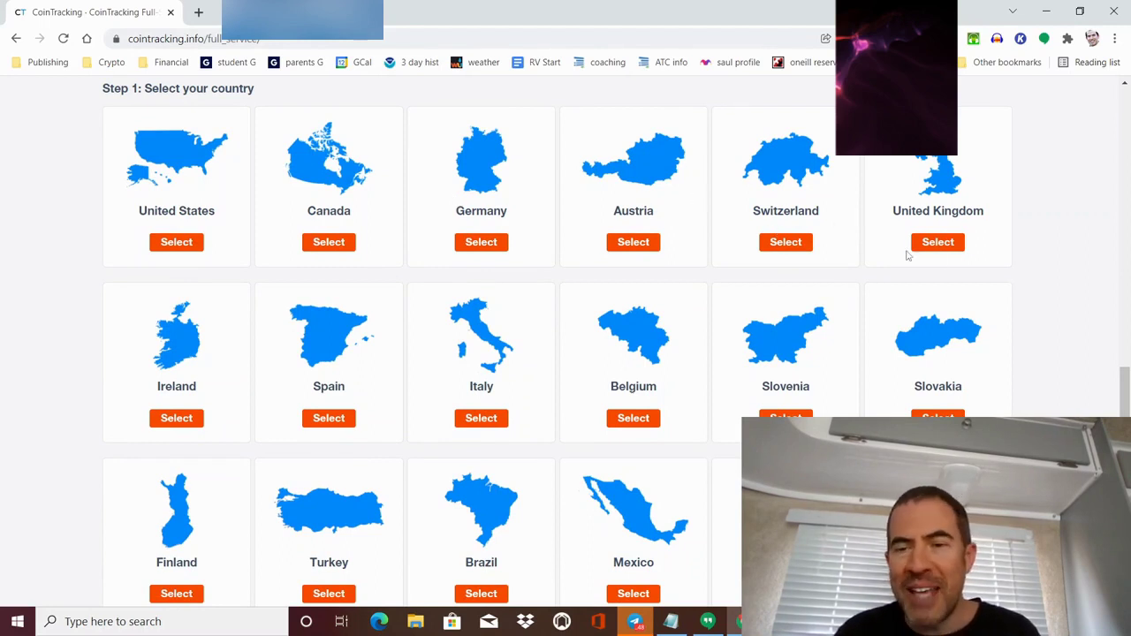
scroll(1029, 298, "down", 2)
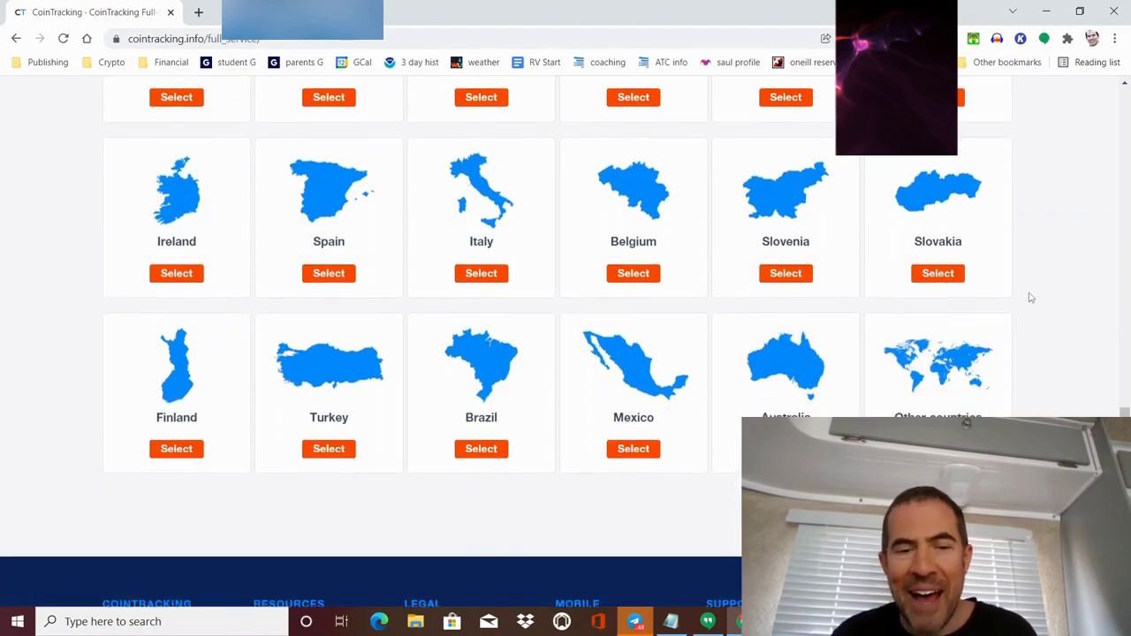
scroll(1027, 295, "up", 1)
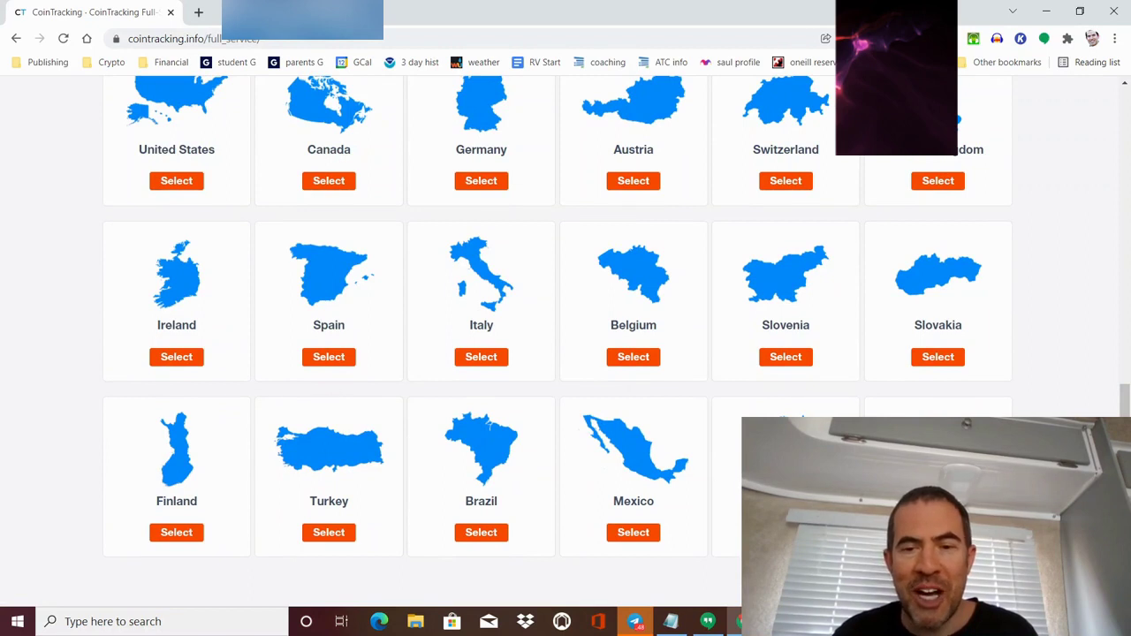
scroll(620, 364, "up", 1)
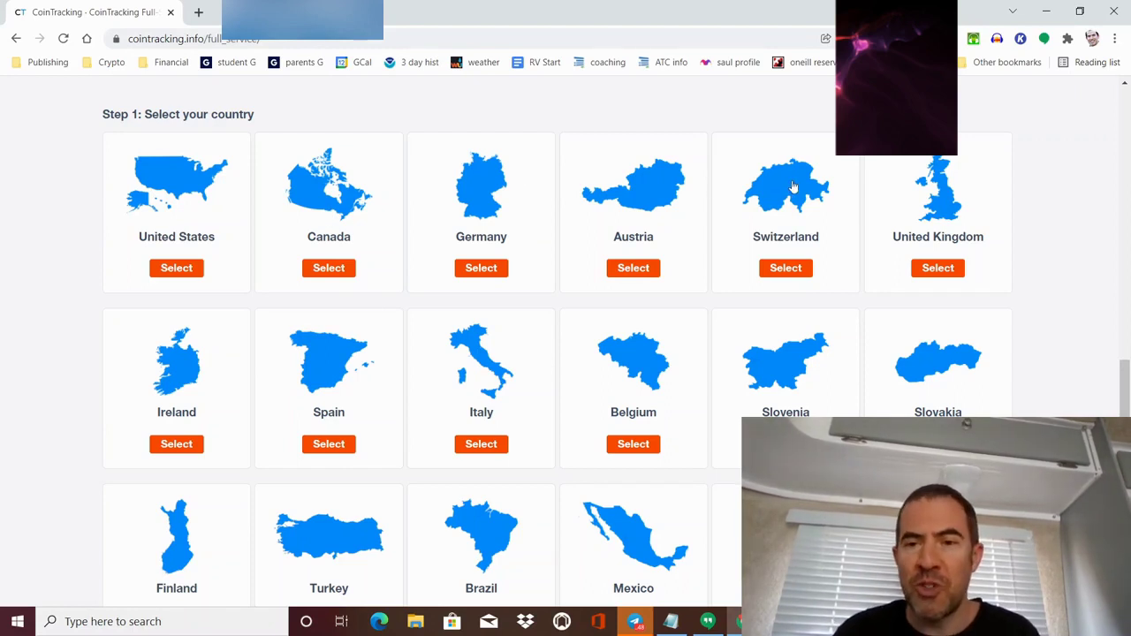
scroll(431, 356, "up", 3)
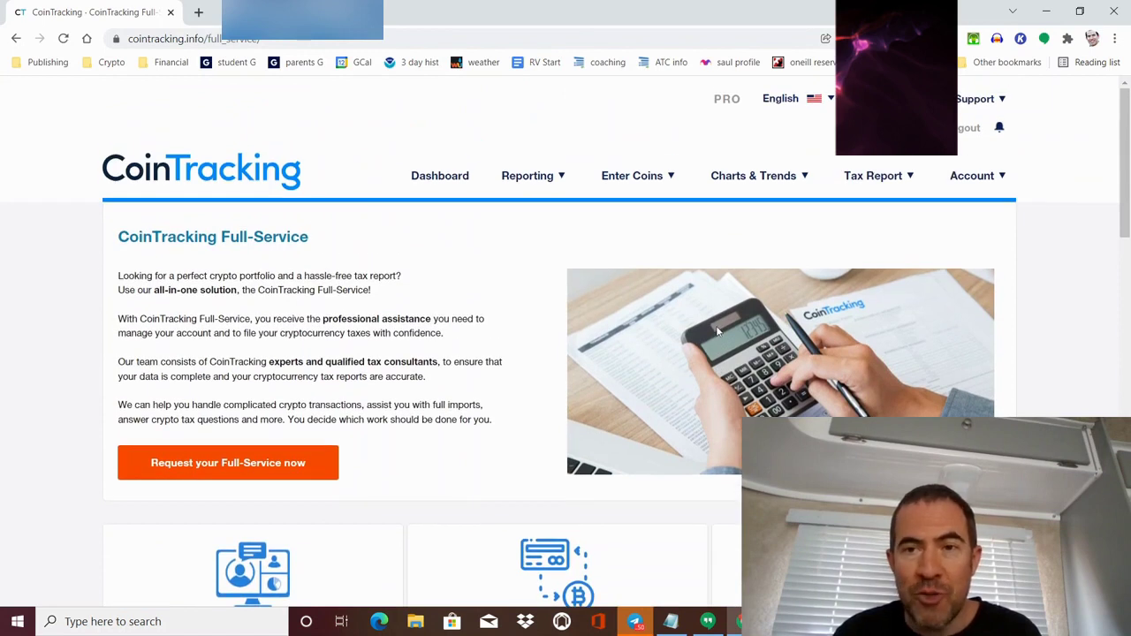
scroll(717, 331, "down", 1)
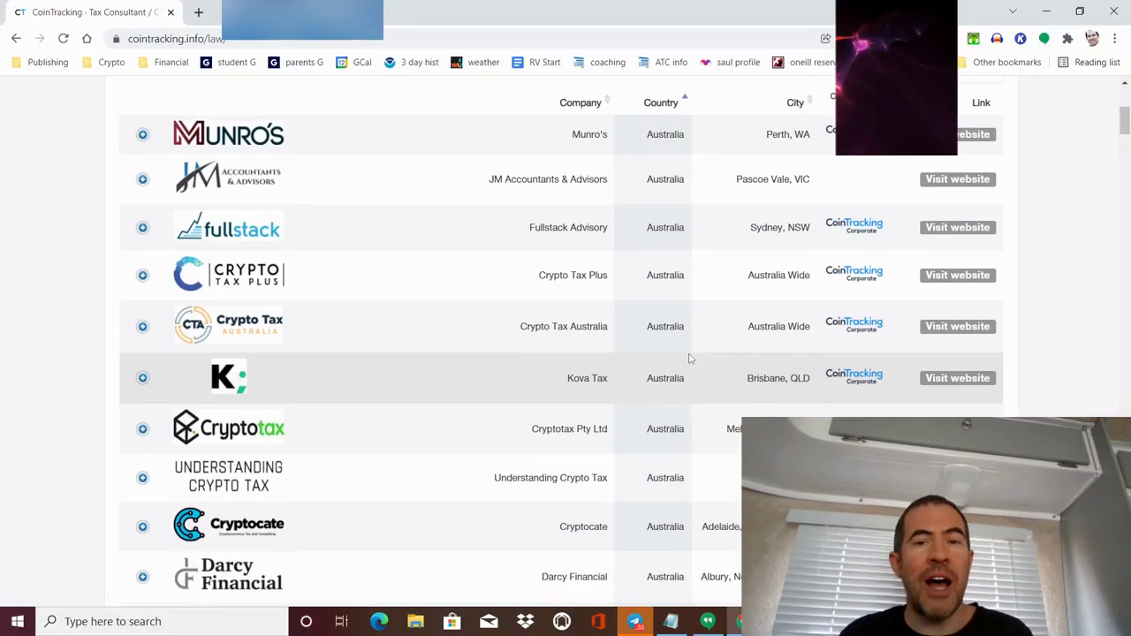
scroll(686, 356, "up", 1)
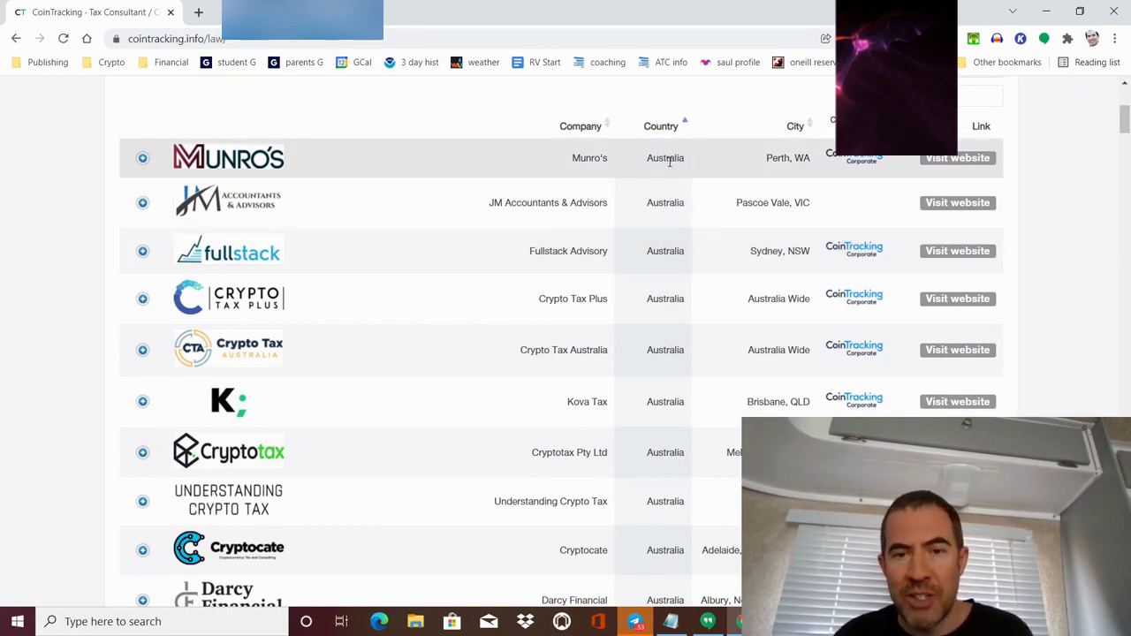
scroll(680, 353, "down", 6)
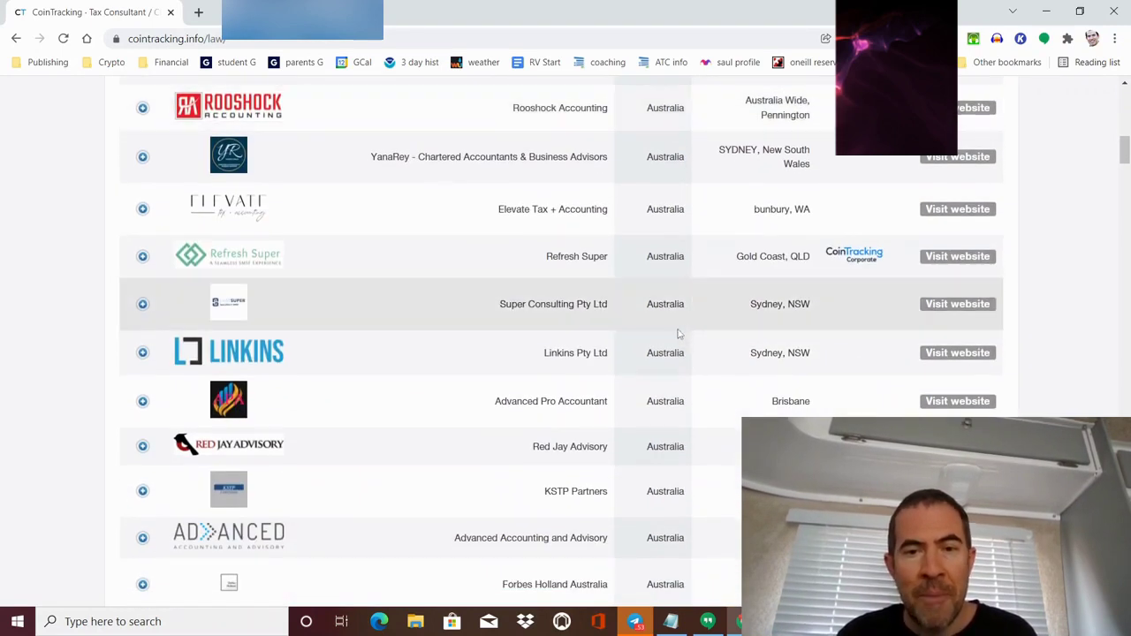
scroll(675, 345, "down", 7)
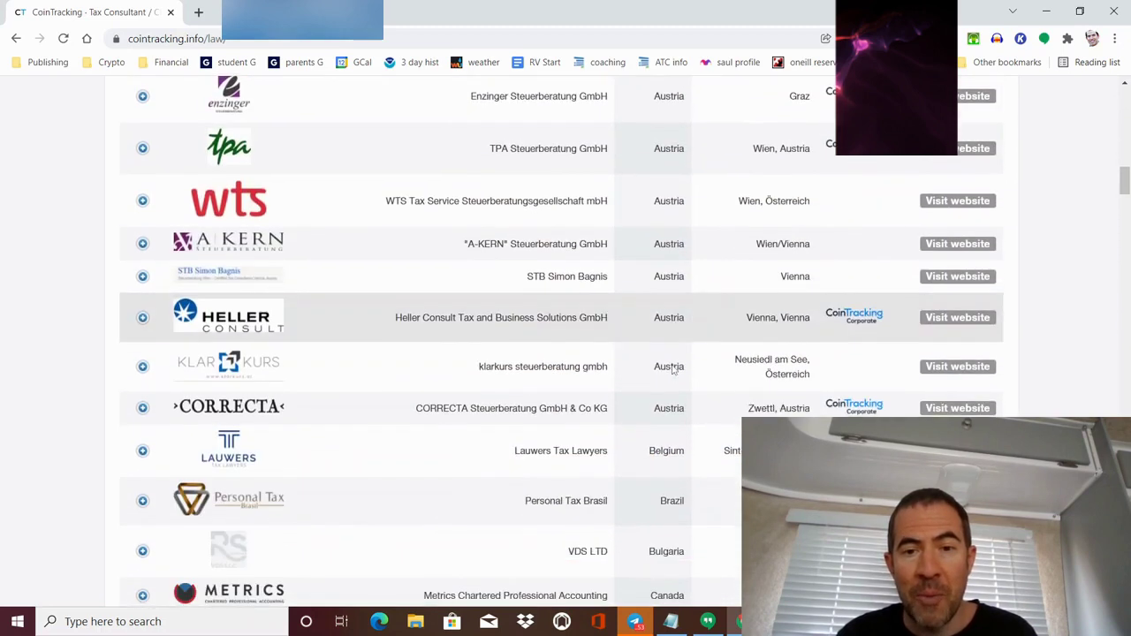
scroll(671, 369, "down", 2)
scroll(658, 243, "down", 2)
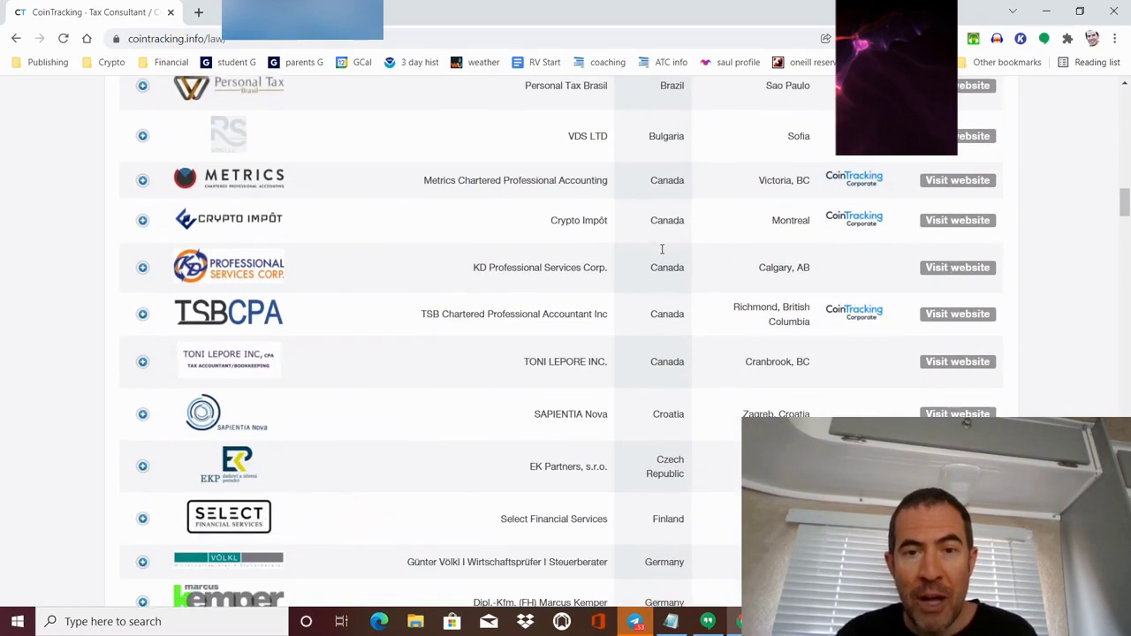
scroll(652, 331, "down", 4)
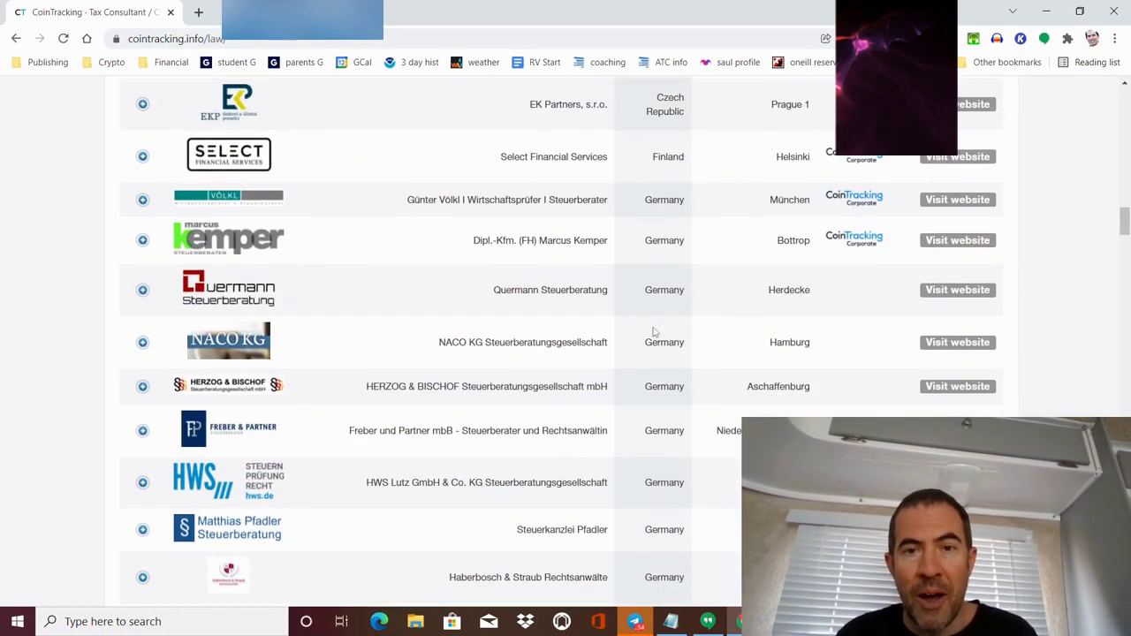
scroll(654, 327, "down", 2)
scroll(654, 303, "down", 5)
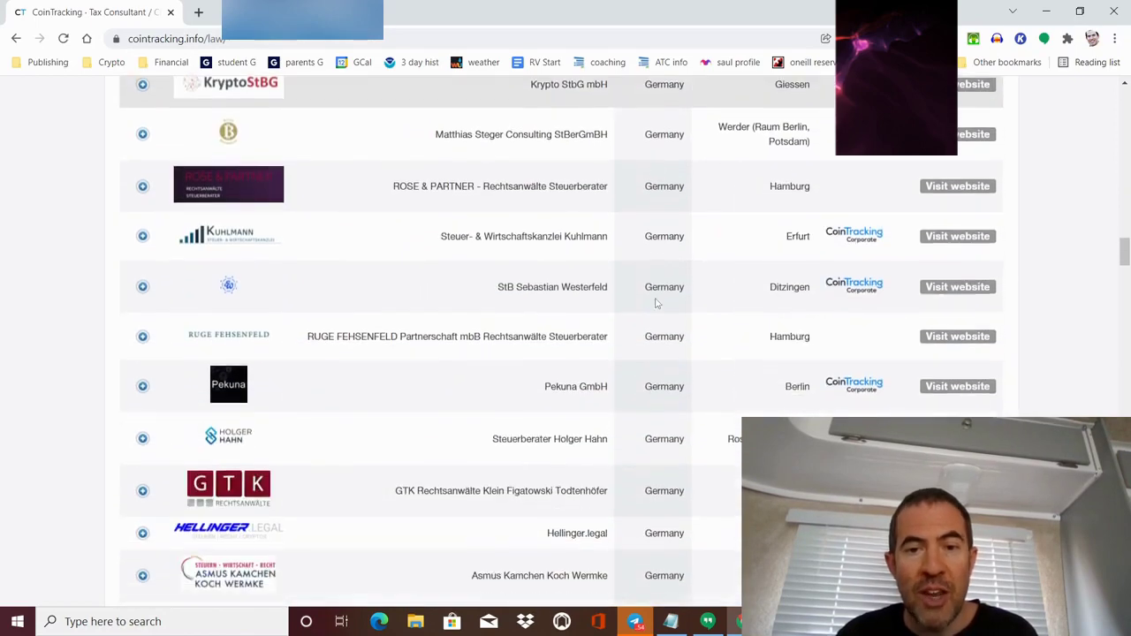
scroll(655, 303, "down", 3)
scroll(655, 303, "up", 10)
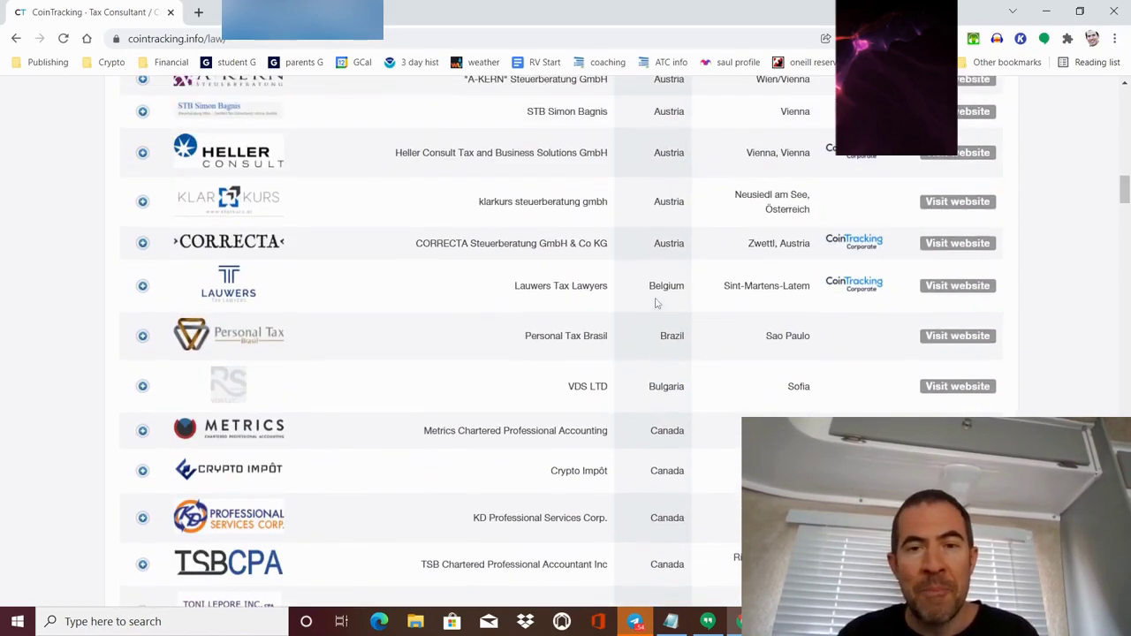
scroll(655, 303, "up", 10)
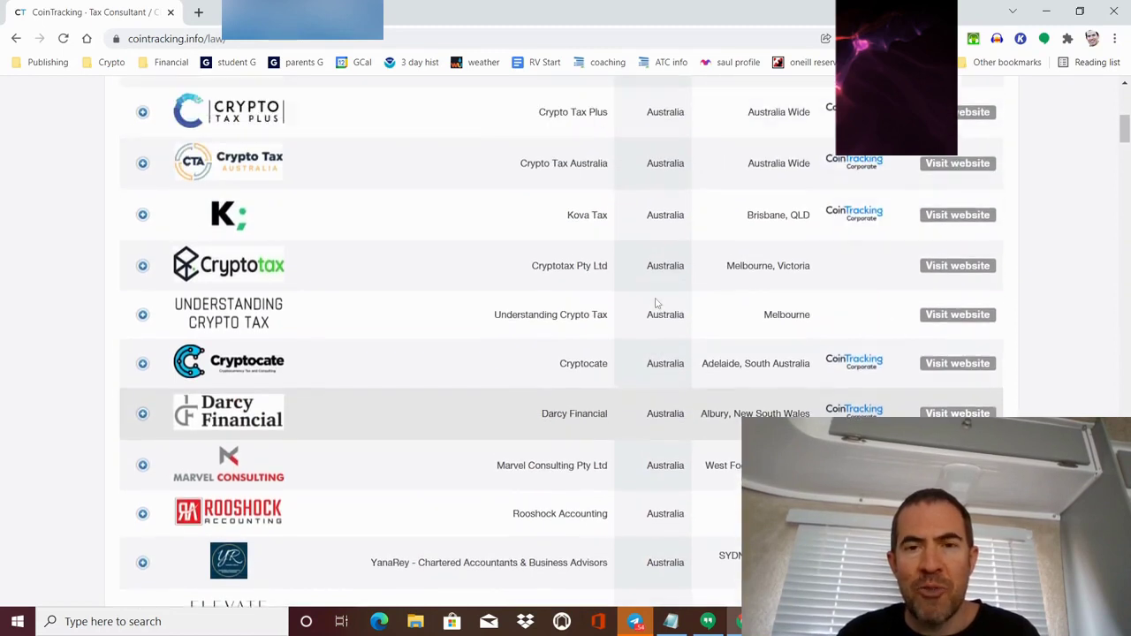
scroll(656, 303, "up", 8)
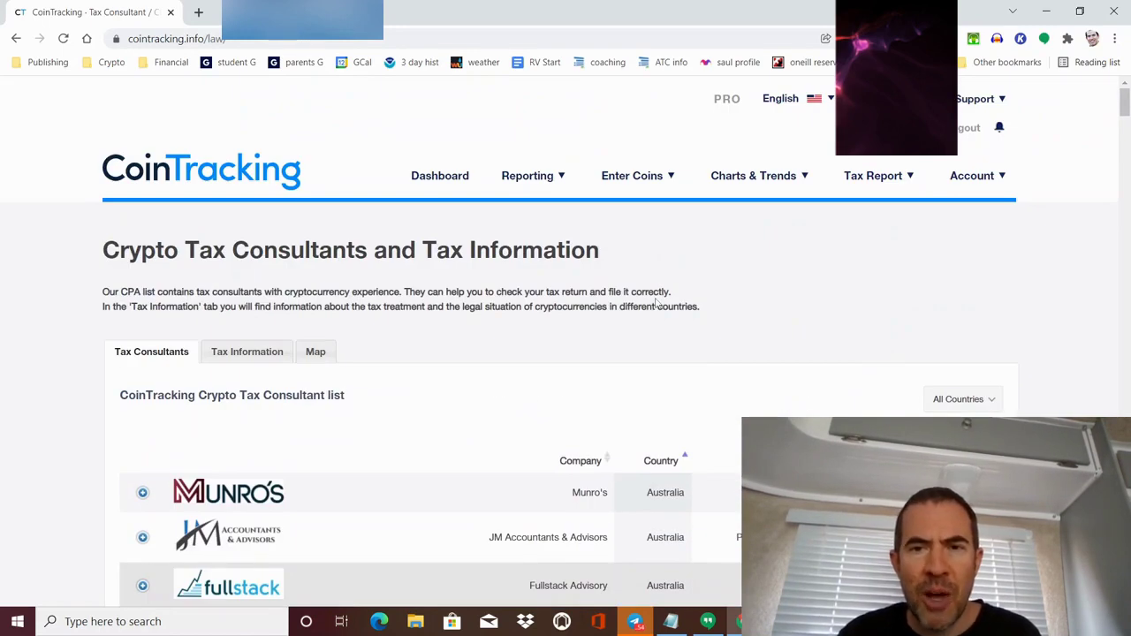
scroll(656, 303, "down", 1)
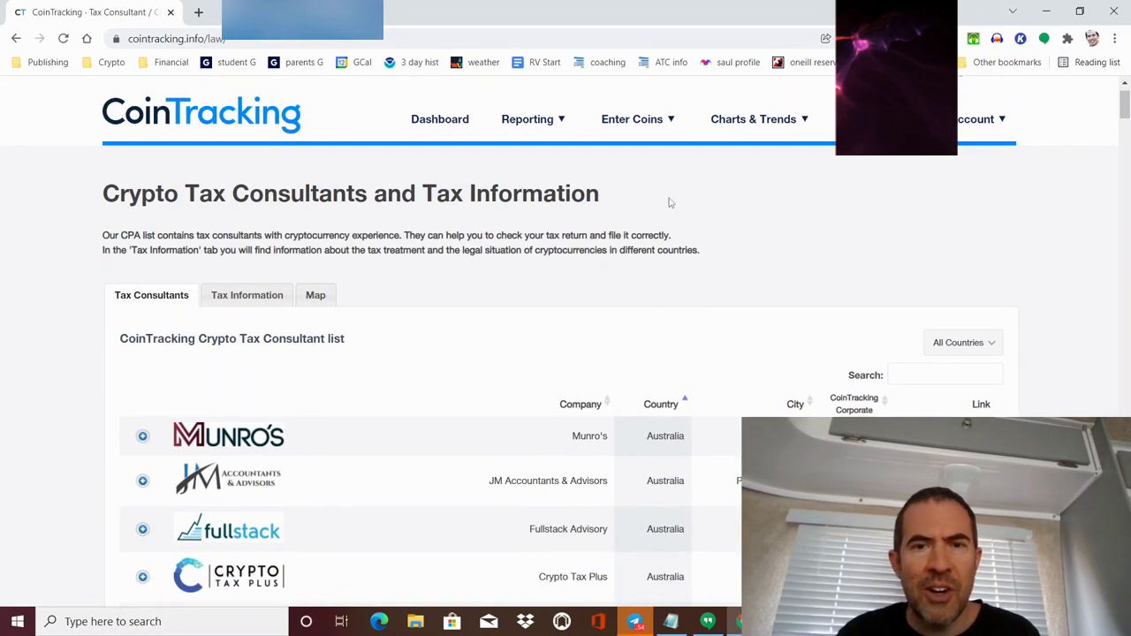
mouse_move(546, 122)
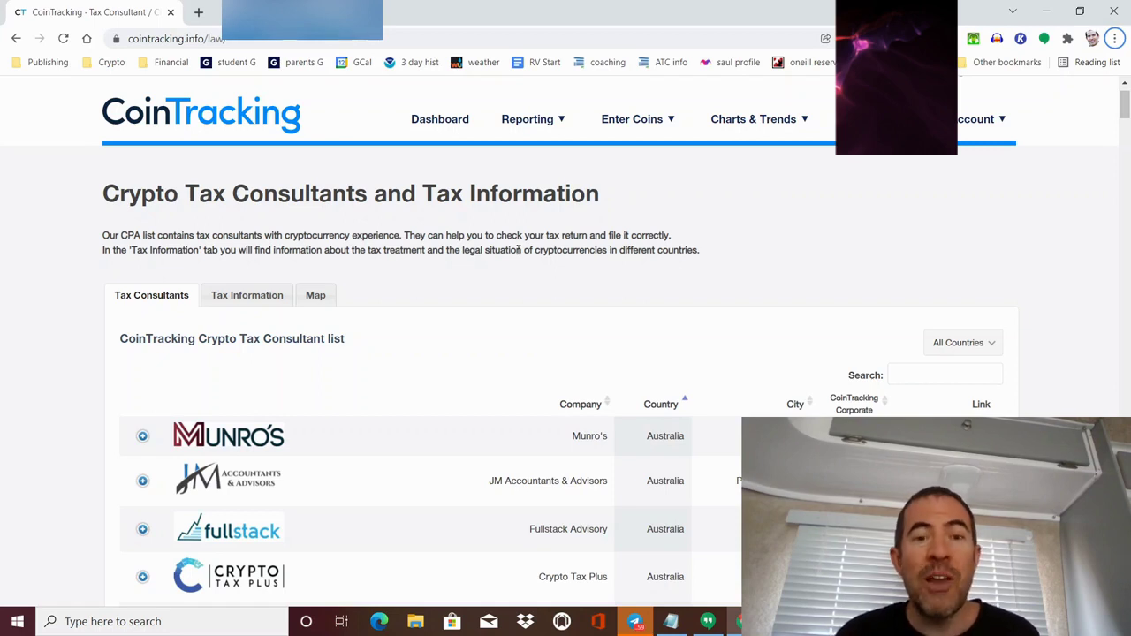
mouse_move(626, 121)
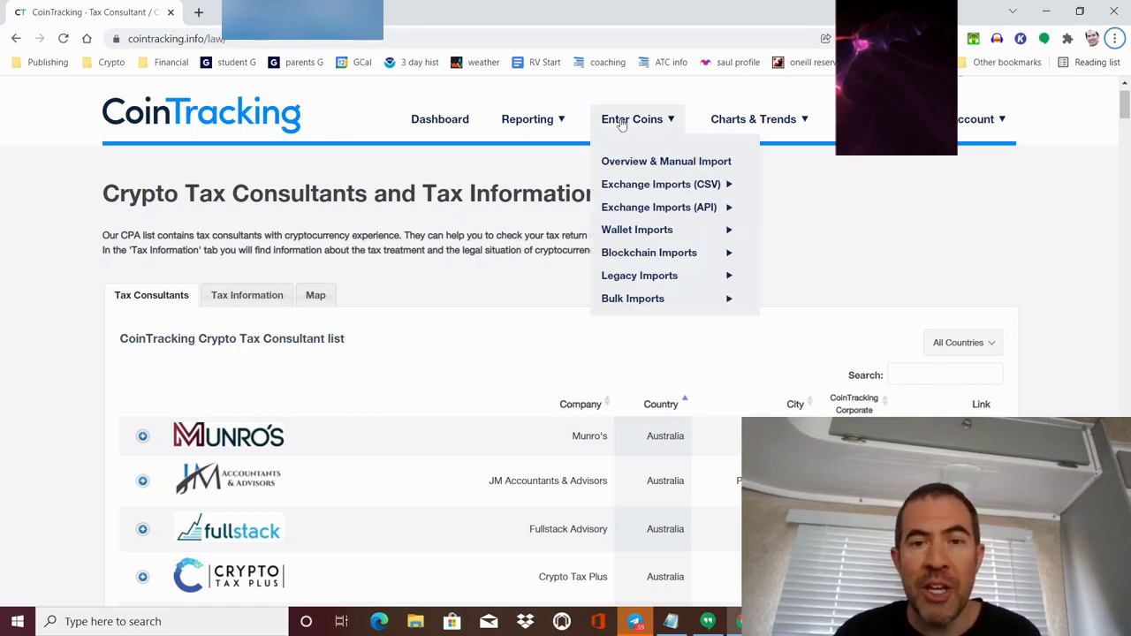
mouse_move(635, 210)
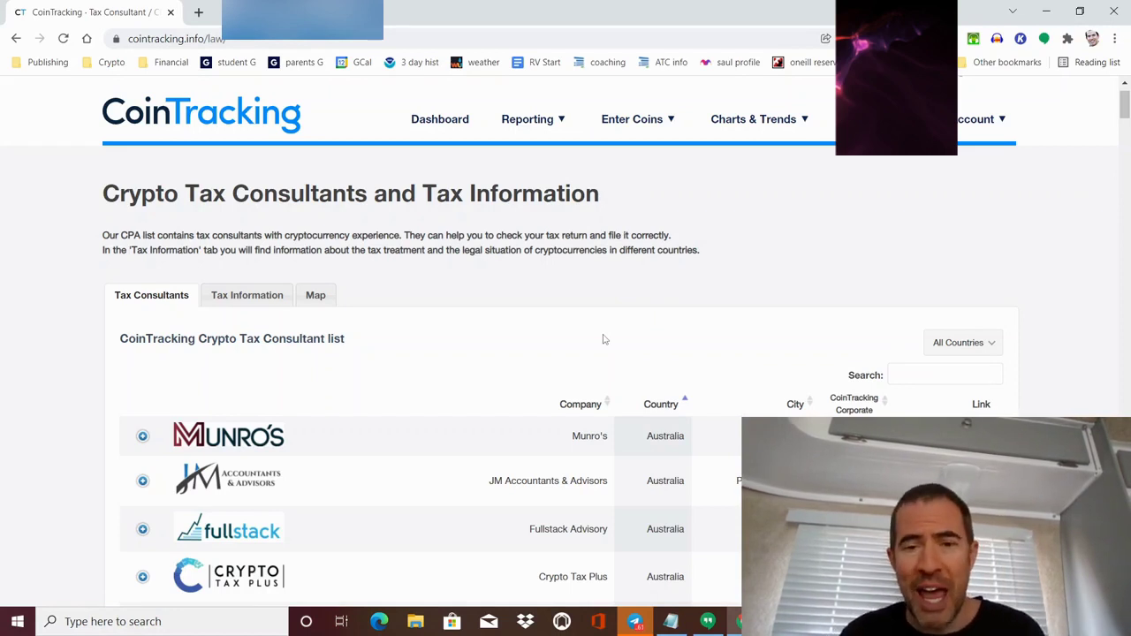
scroll(603, 339, "up", 1)
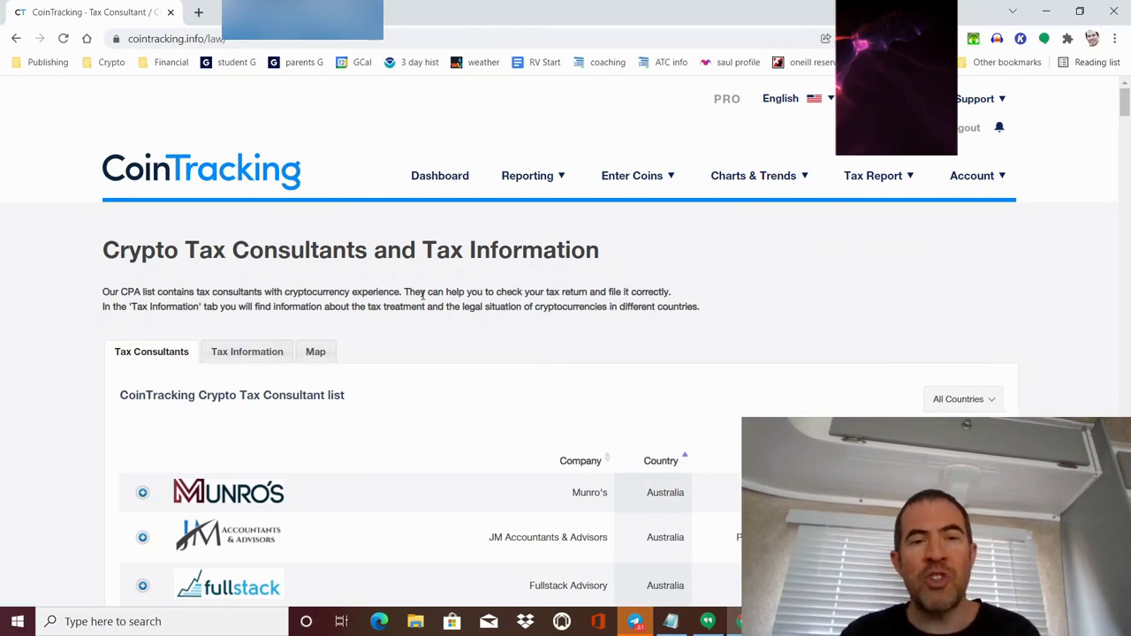
mouse_move(618, 177)
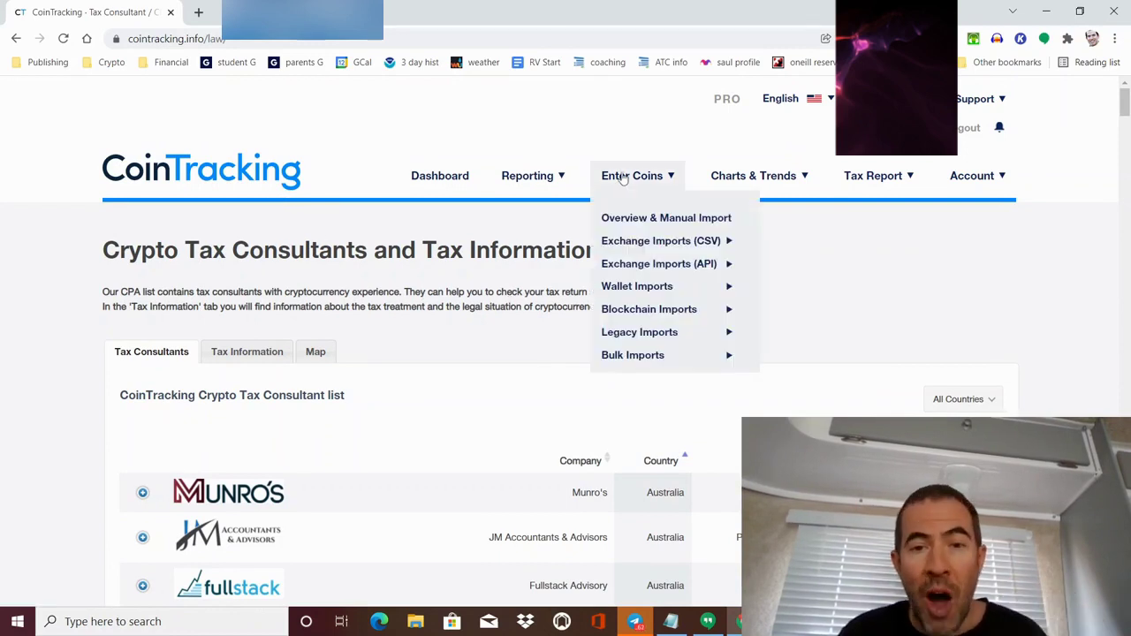
mouse_move(638, 265)
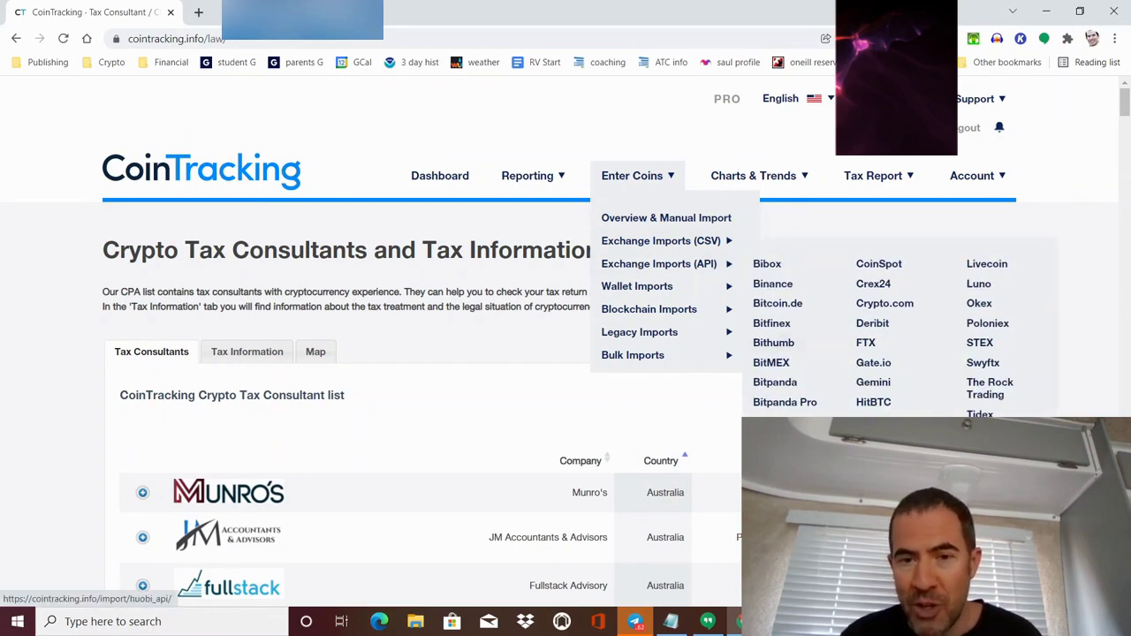
mouse_move(667, 316)
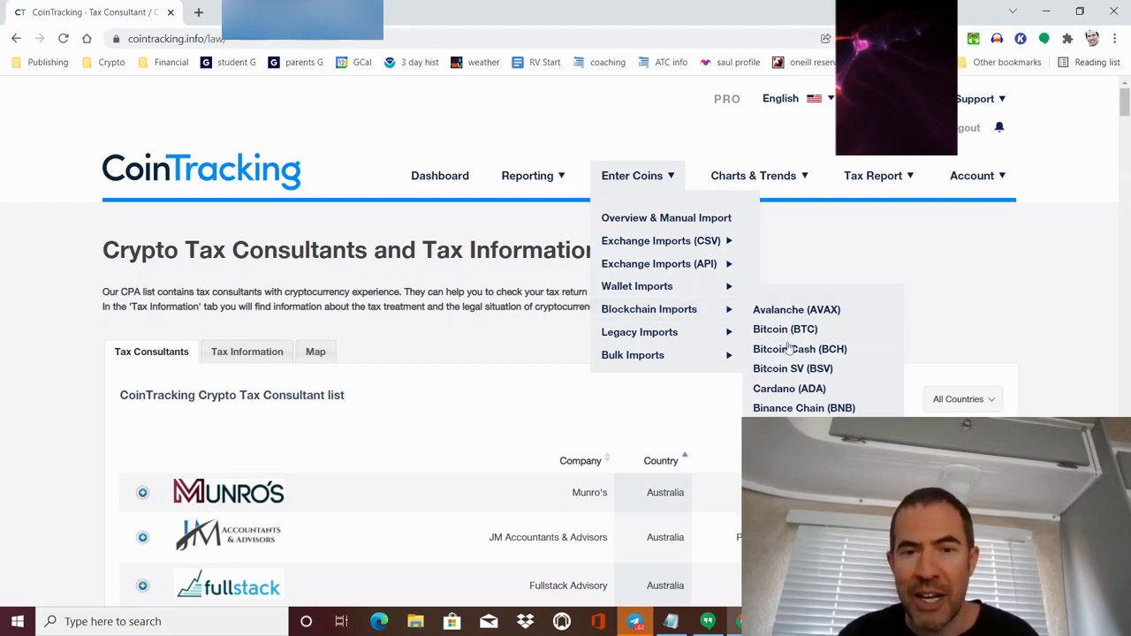
mouse_move(677, 366)
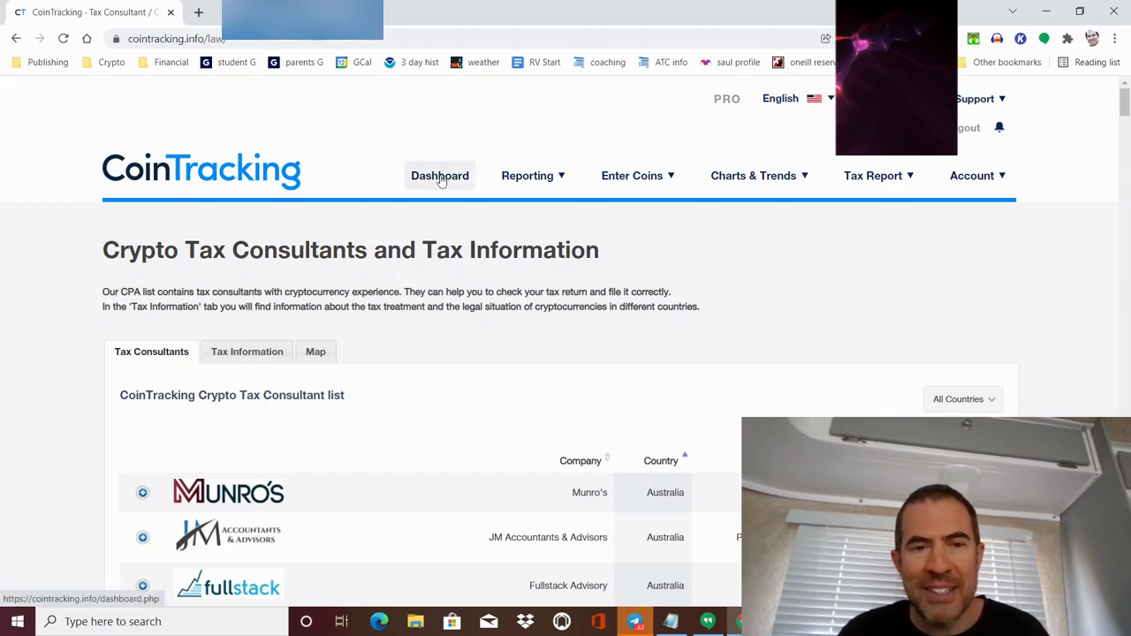
Step: Return to the CoinTracking homepage and look over its introduction and tutorial videos
left_click(256, 172)
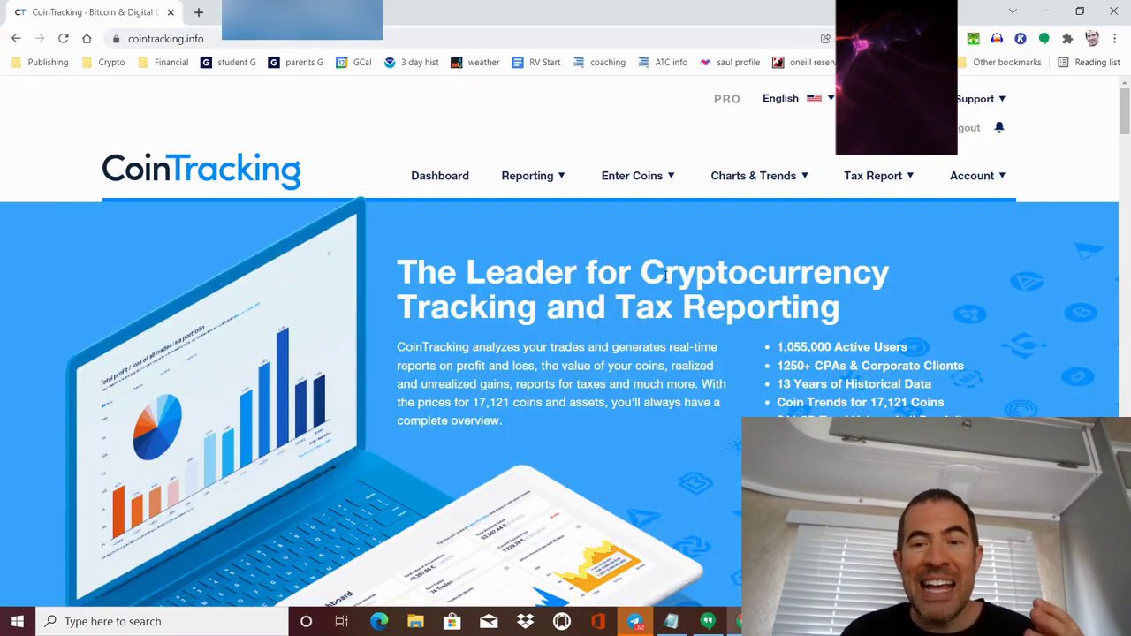
scroll(669, 276, "down", 1)
scroll(668, 276, "up", 1)
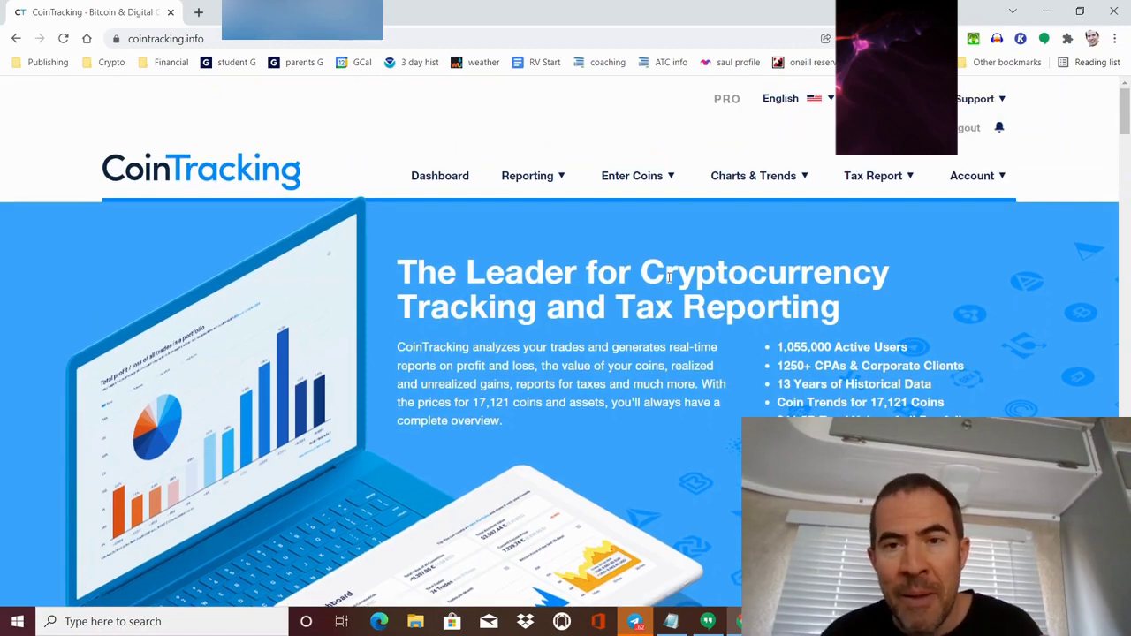
scroll(669, 276, "down", 1)
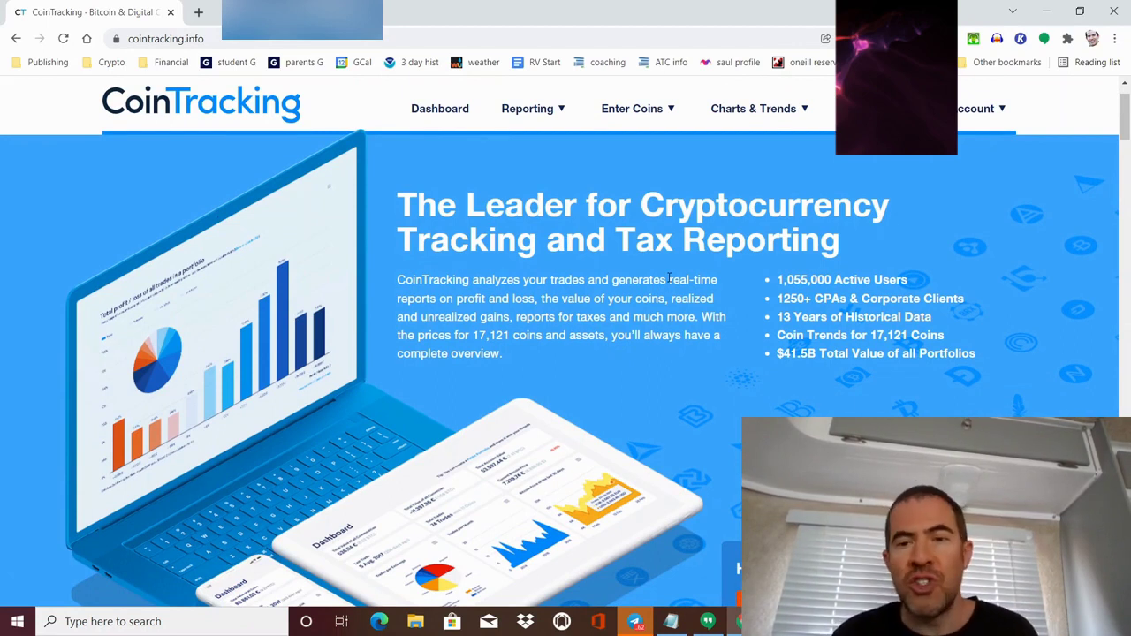
scroll(669, 276, "down", 1)
scroll(669, 276, "up", 1)
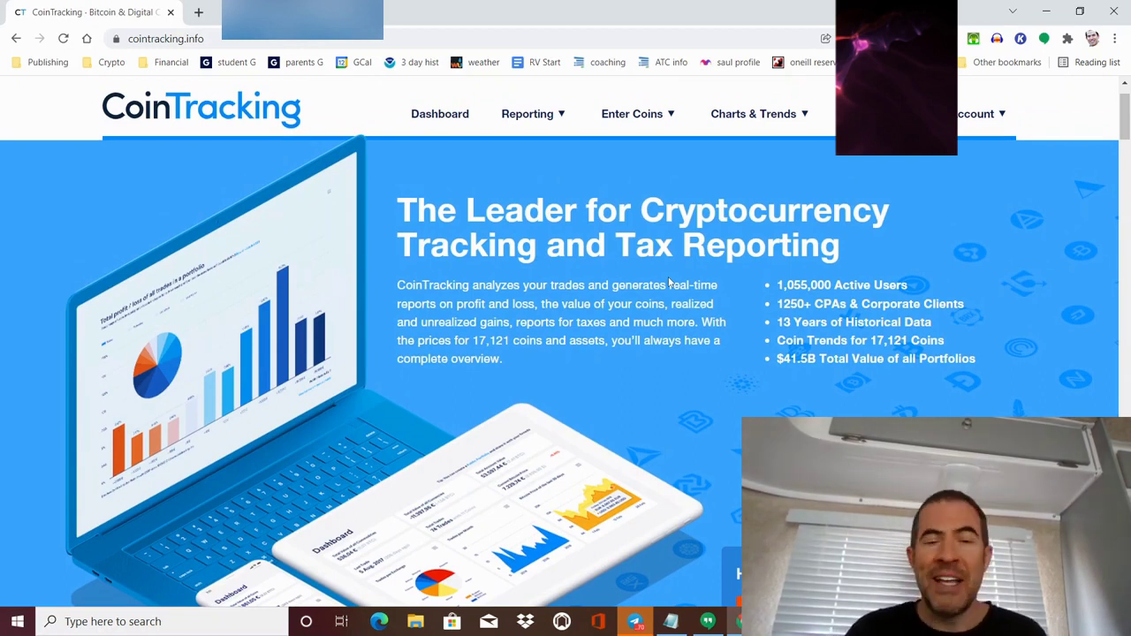
scroll(668, 281, "up", 1)
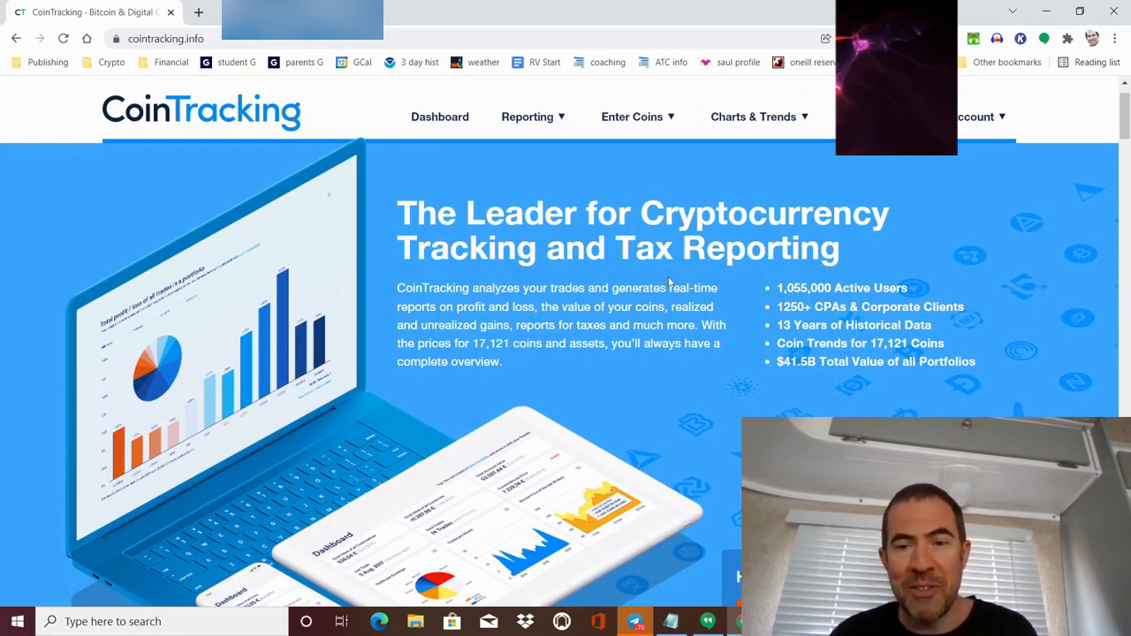
Step: Scroll down the homepage through the Direct Imports From list of supported exchanges
scroll(669, 281, "down", 1)
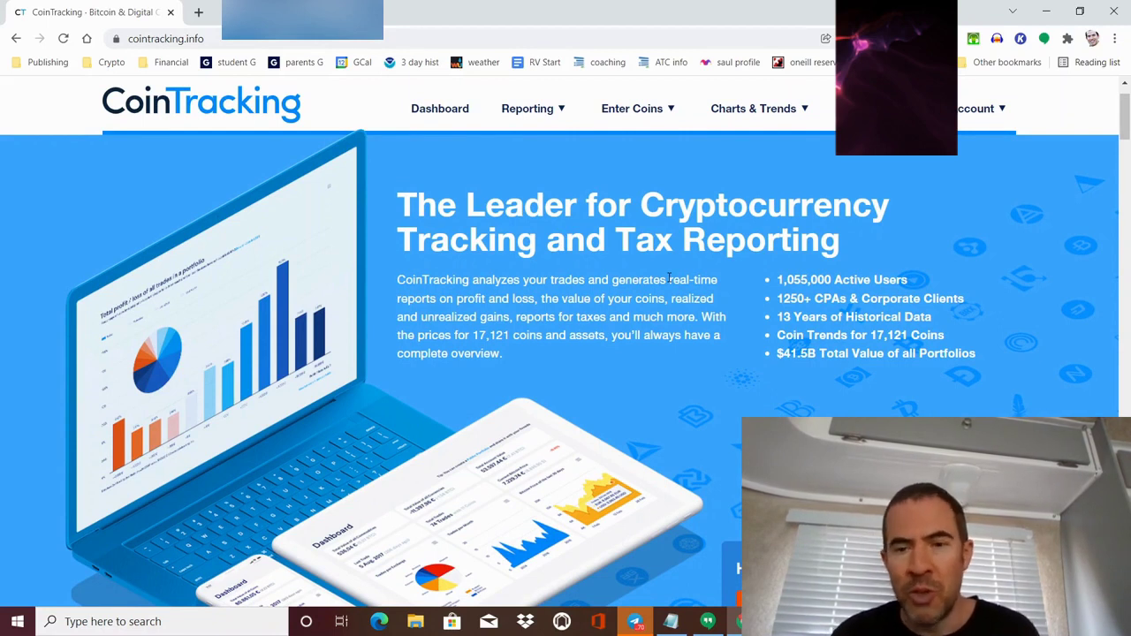
scroll(668, 281, "down", 1)
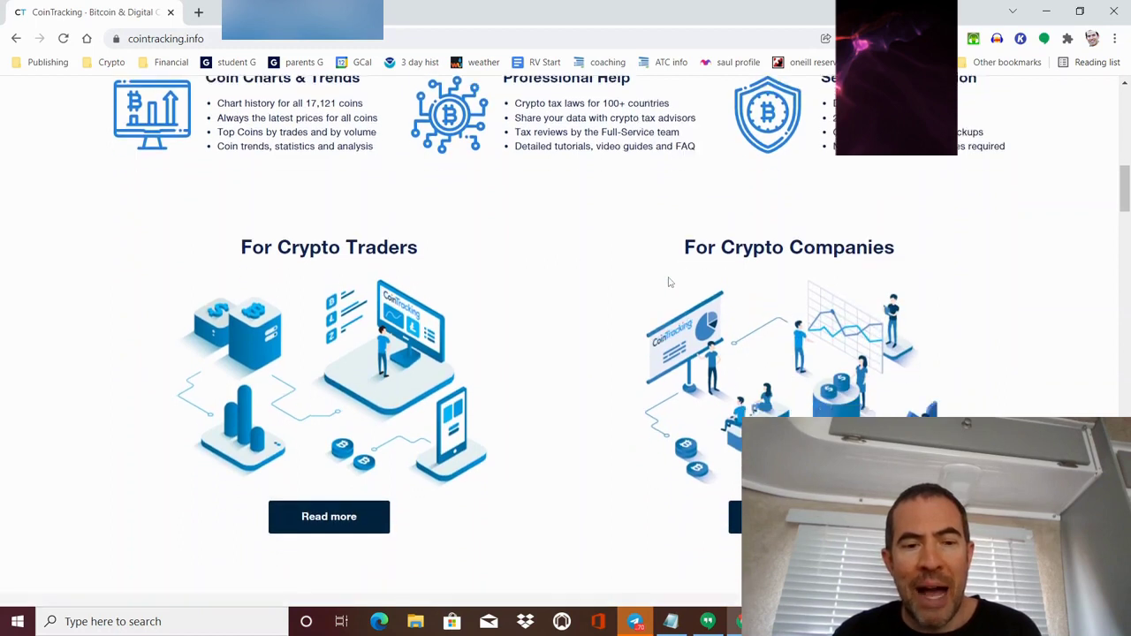
scroll(669, 280, "down", 1)
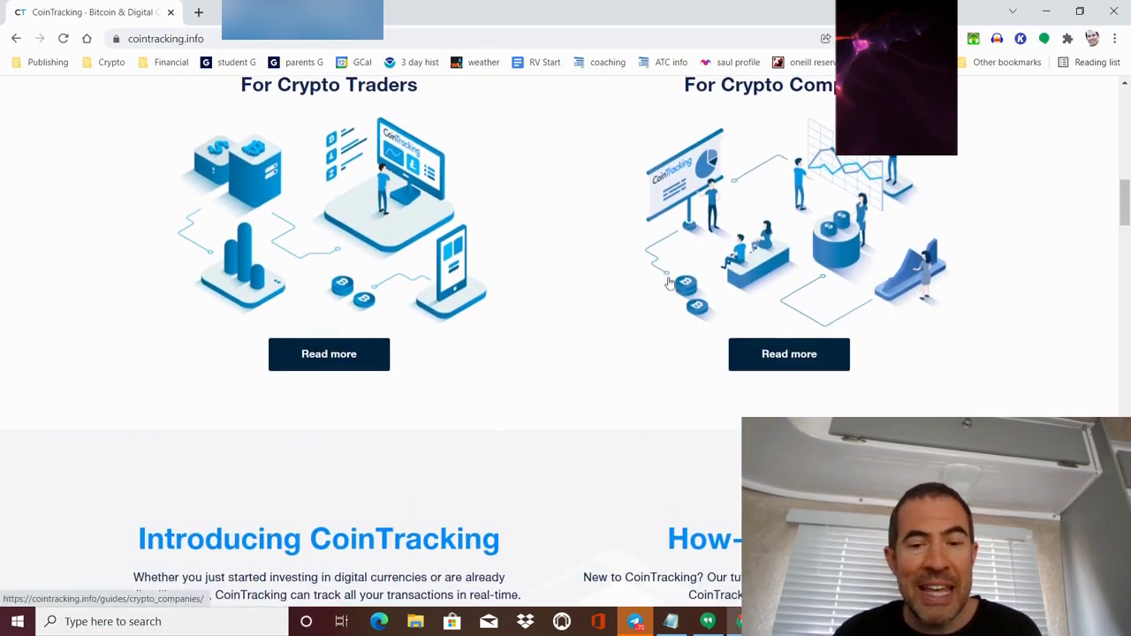
scroll(668, 281, "down", 3)
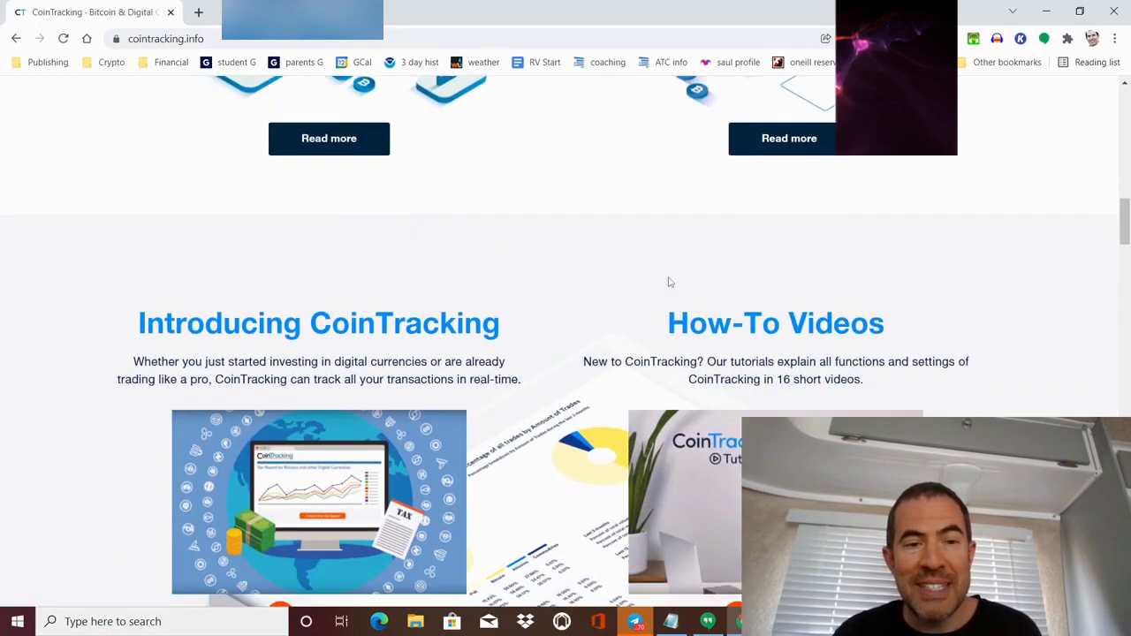
scroll(668, 281, "down", 3)
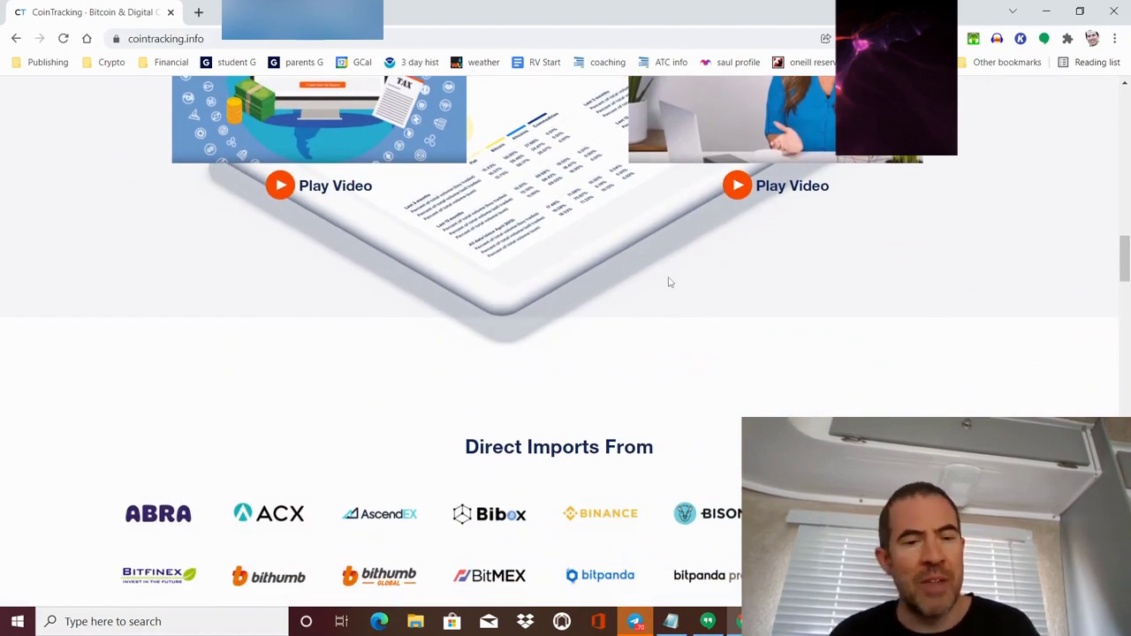
scroll(669, 281, "down", 3)
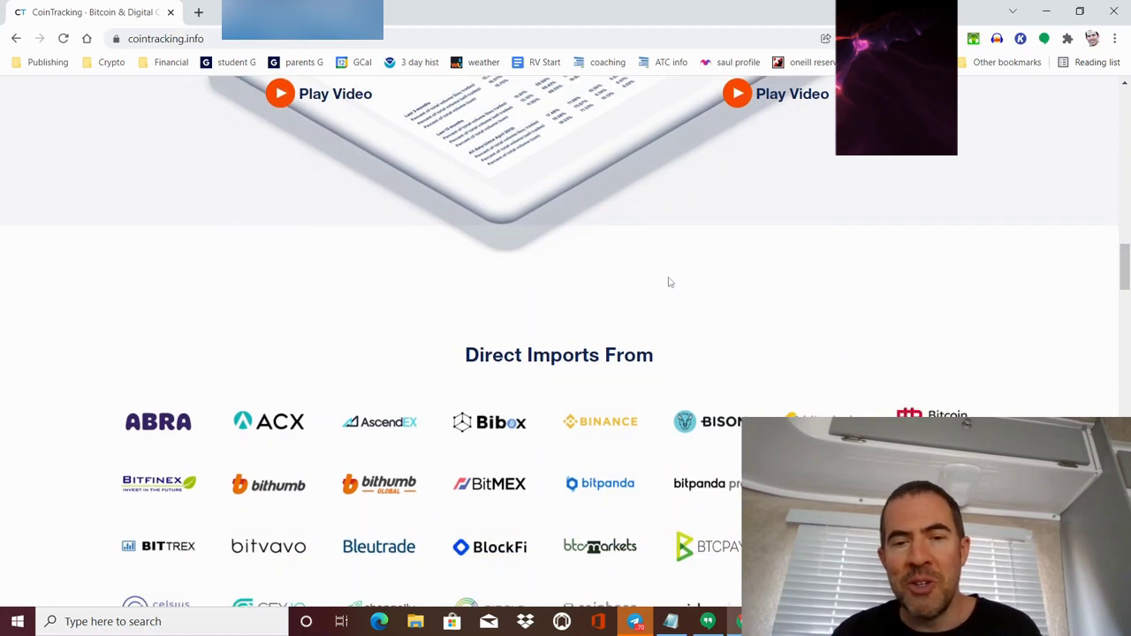
scroll(668, 282, "down", 1)
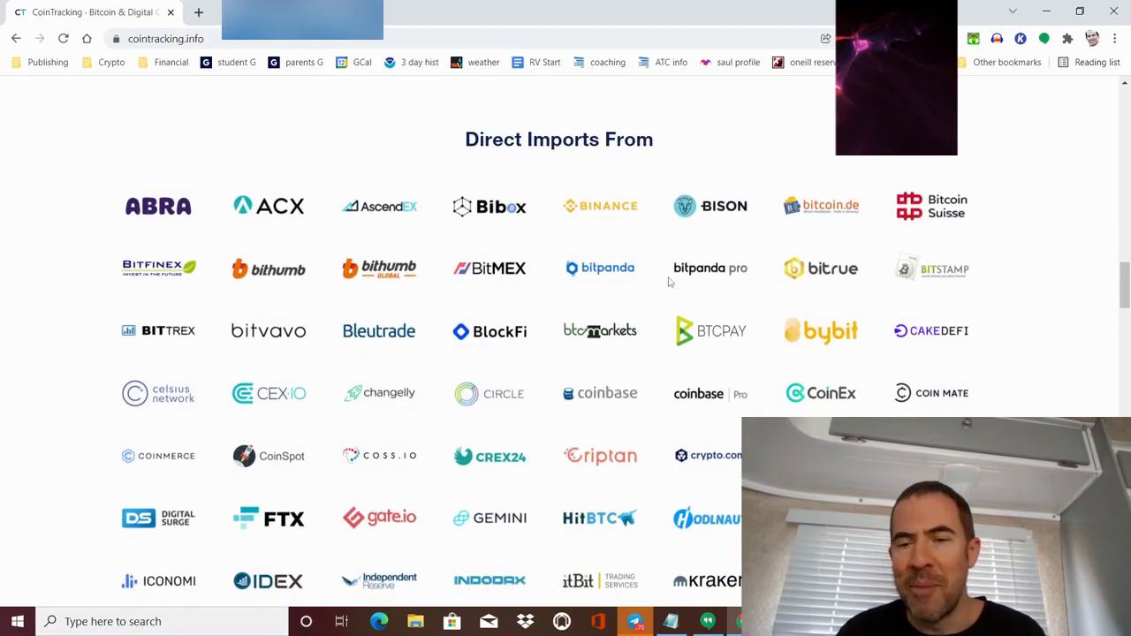
scroll(669, 282, "down", 1)
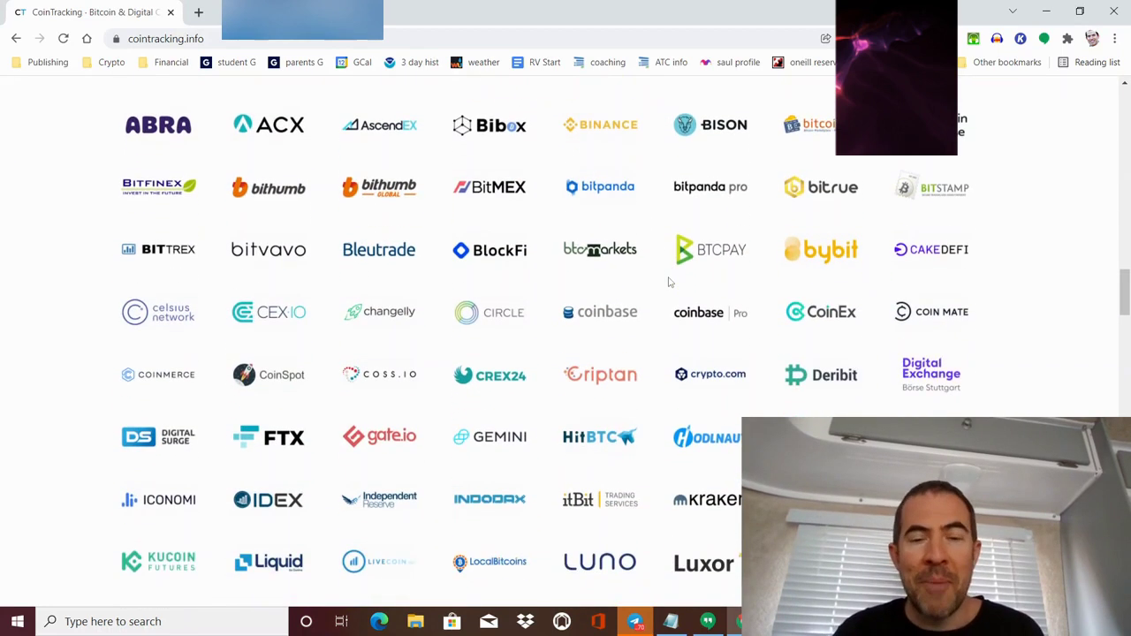
scroll(669, 282, "down", 3)
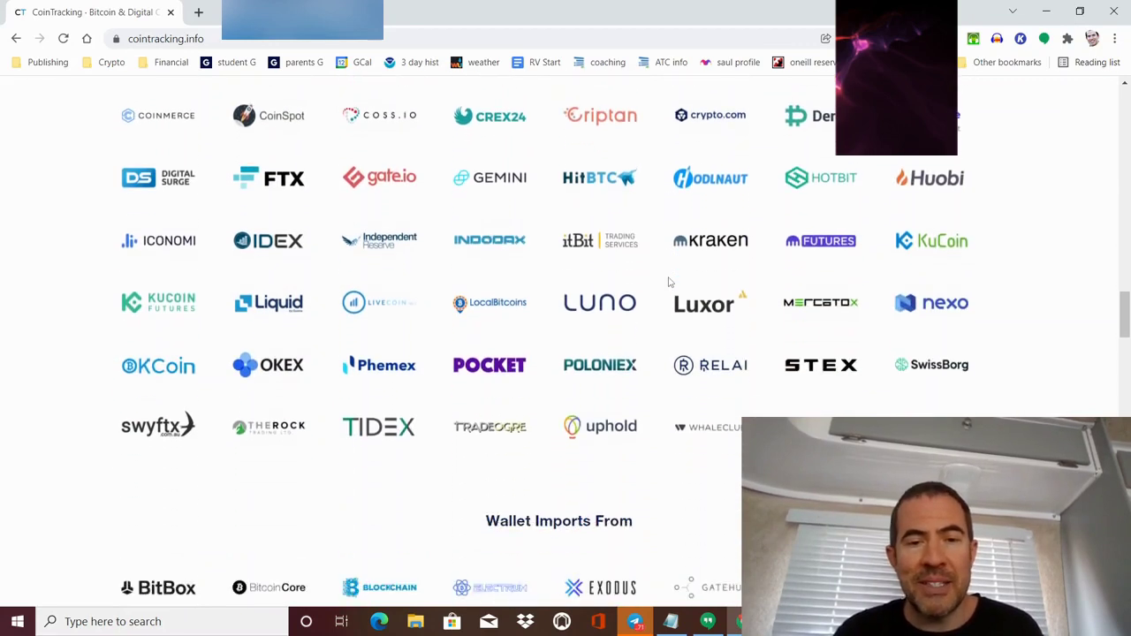
scroll(669, 282, "down", 1)
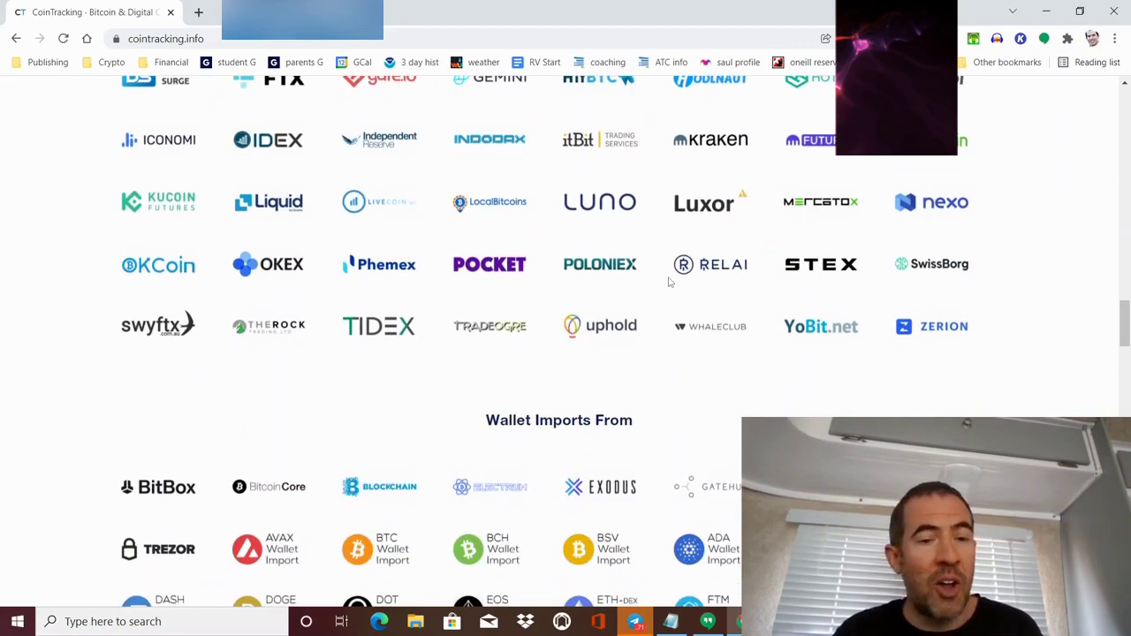
scroll(668, 282, "up", 9)
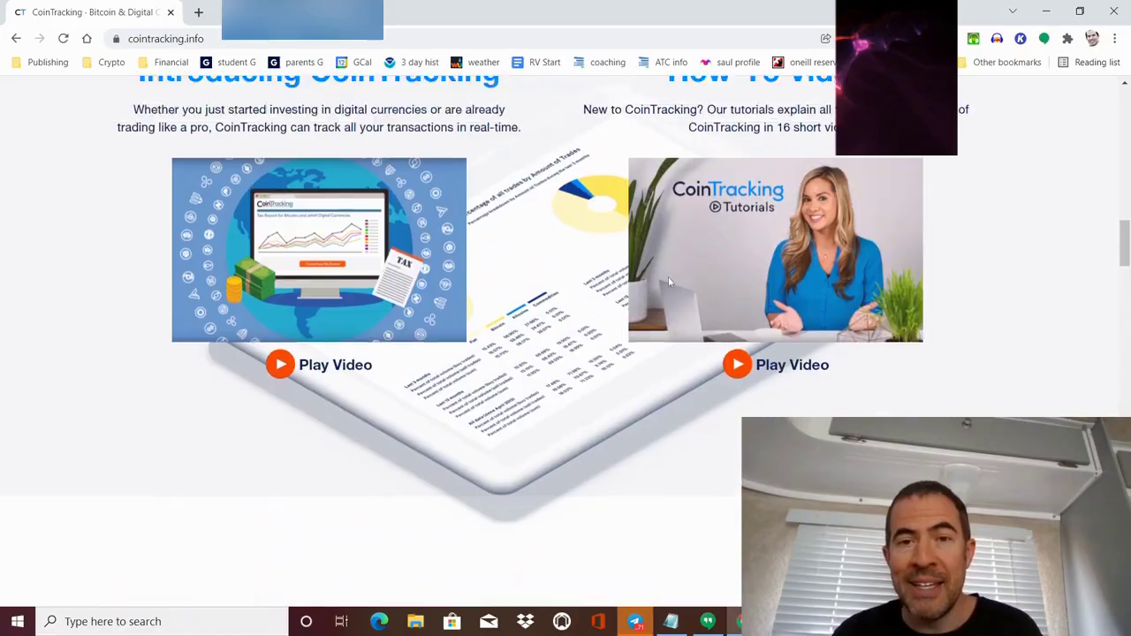